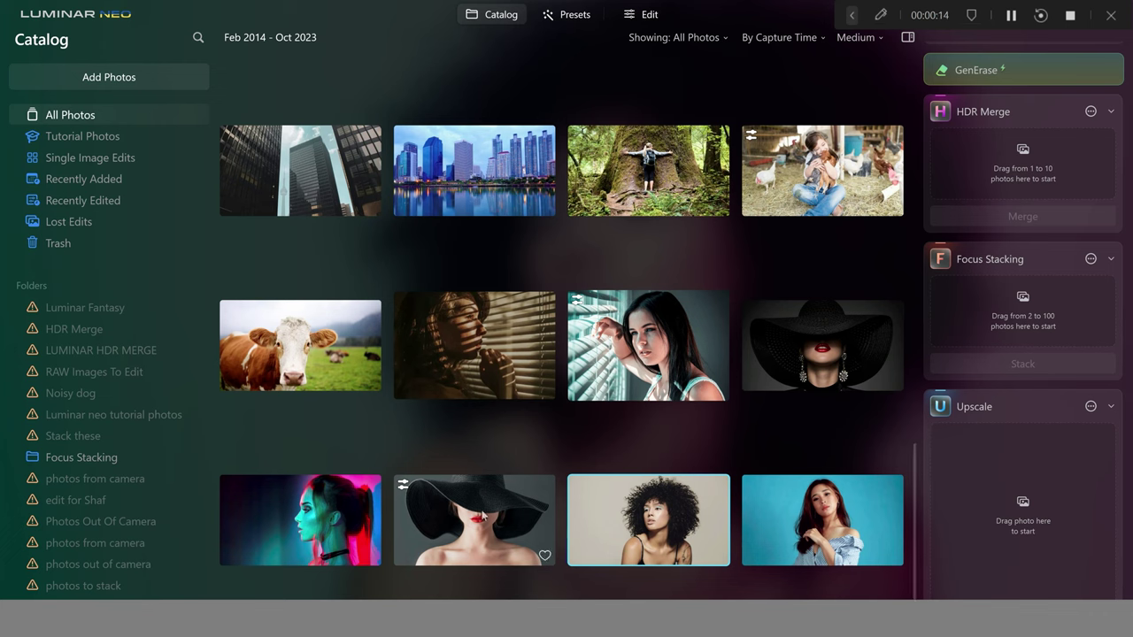
Open the catalog photo 1.png, the portrait with the grey background and black hat, for editing.
left_click(483, 516)
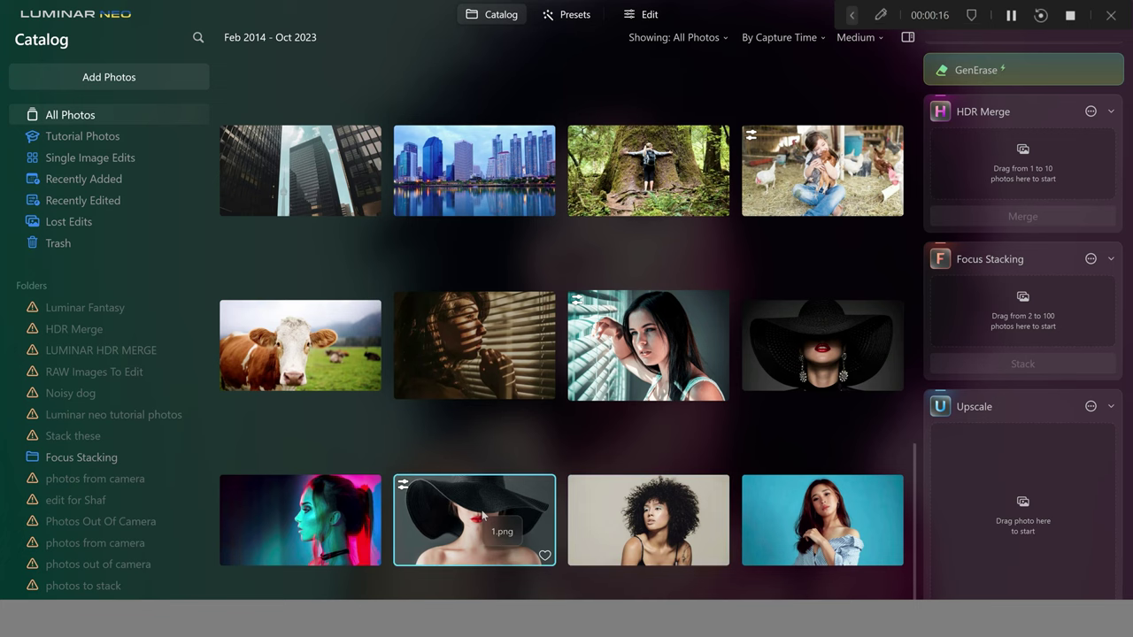
left_click(650, 15)
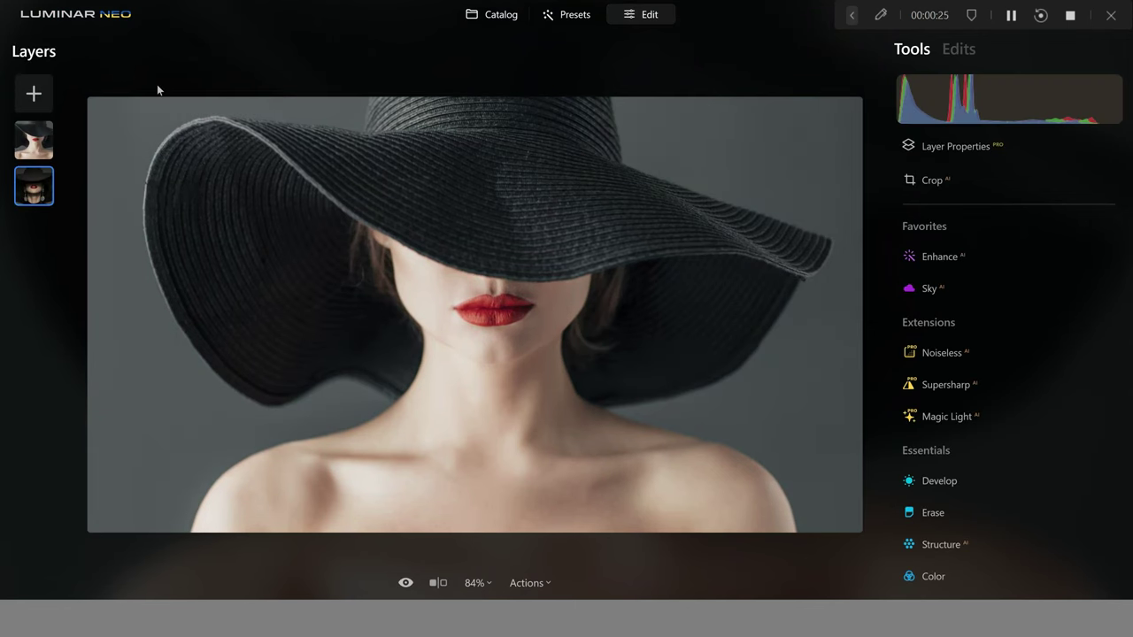
Fade the portrait layer's opacity to 0 and return it to 100 to compare it with the reference photo underneath.
left_click(968, 149)
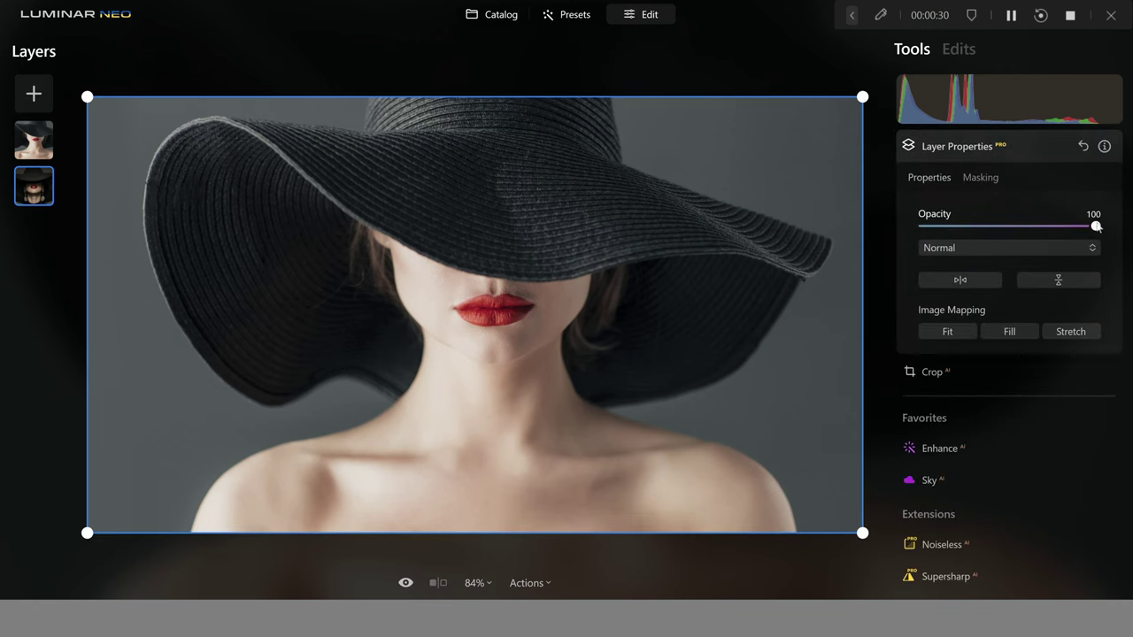
left_click_drag(1095, 226, 920, 226)
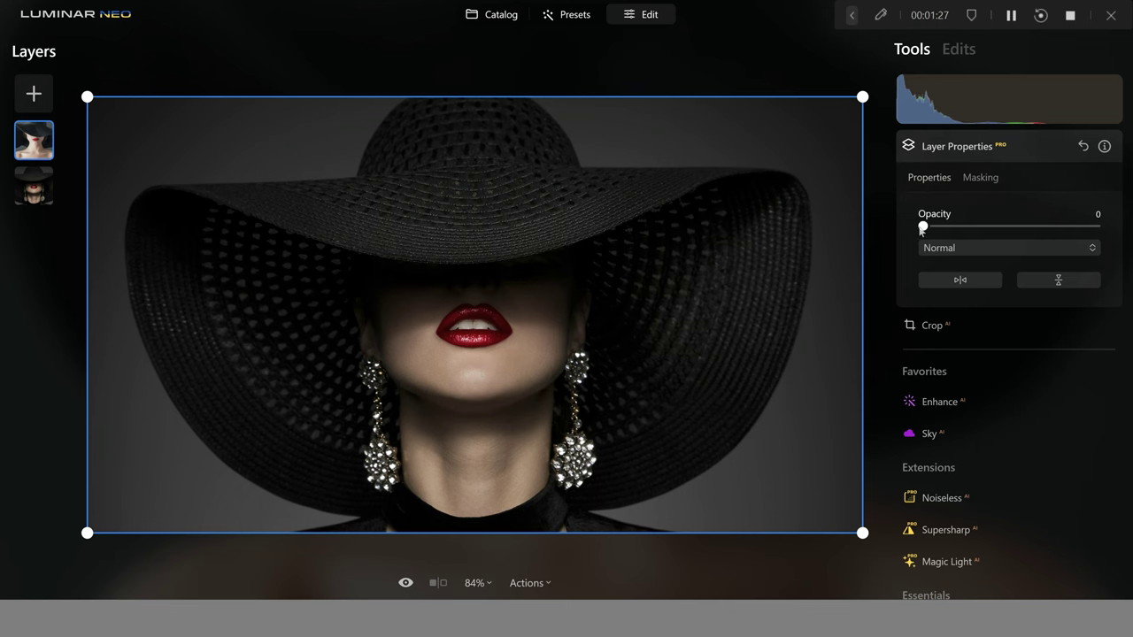
left_click_drag(922, 229, 1096, 226)
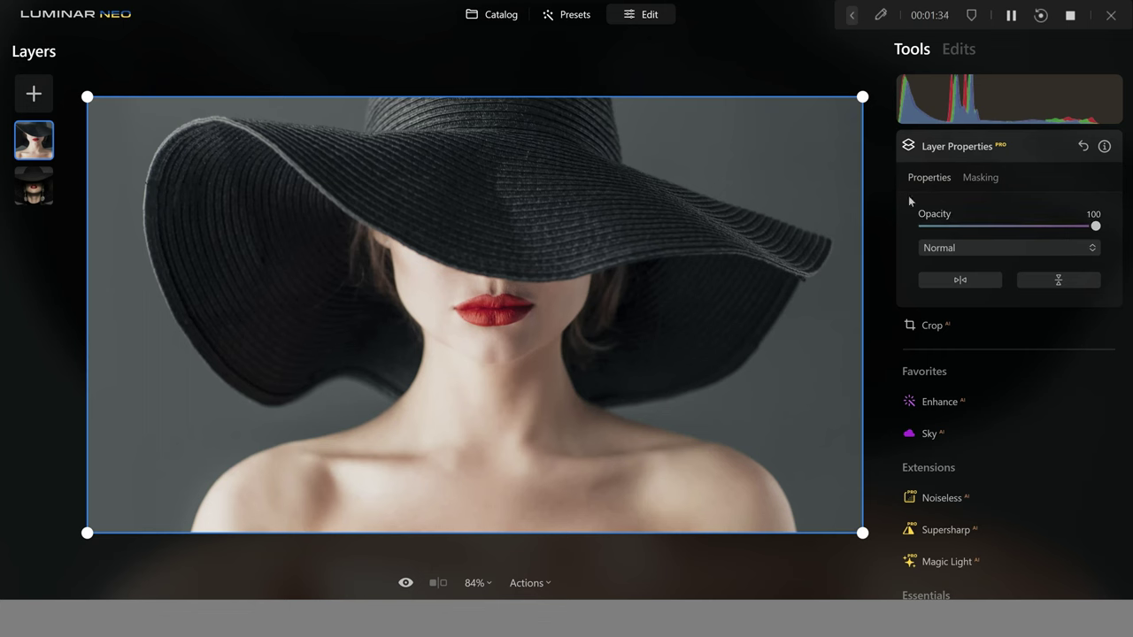
left_click(951, 149)
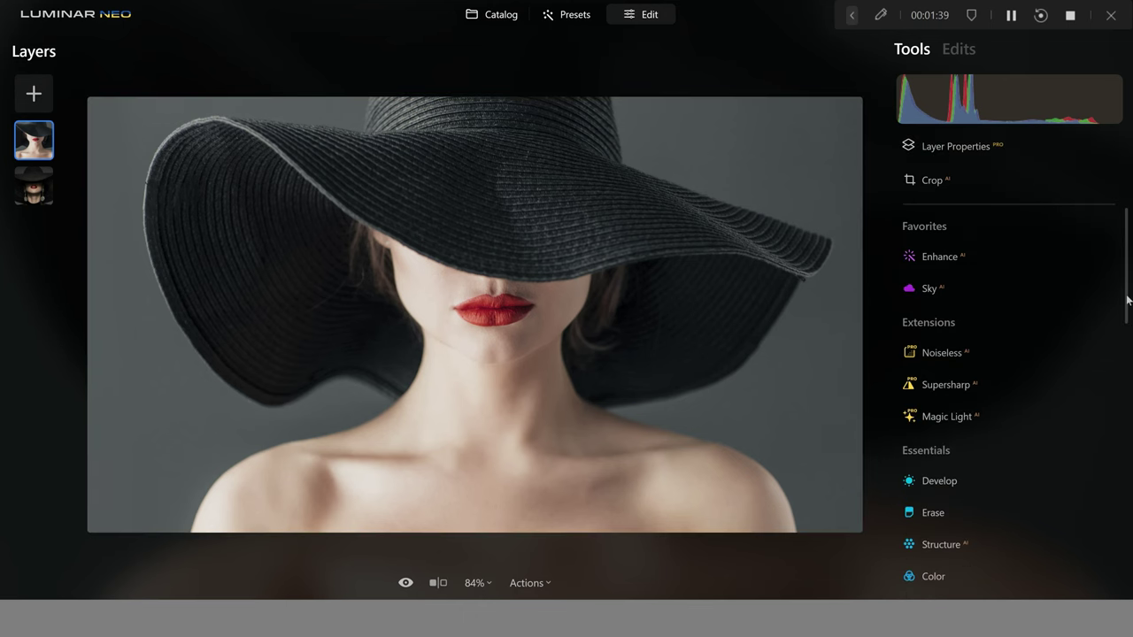
Push the portrait's Develop saturation to 100 to examine its colour cast, and reset it to 0.
scroll(1058, 280, "down", 3)
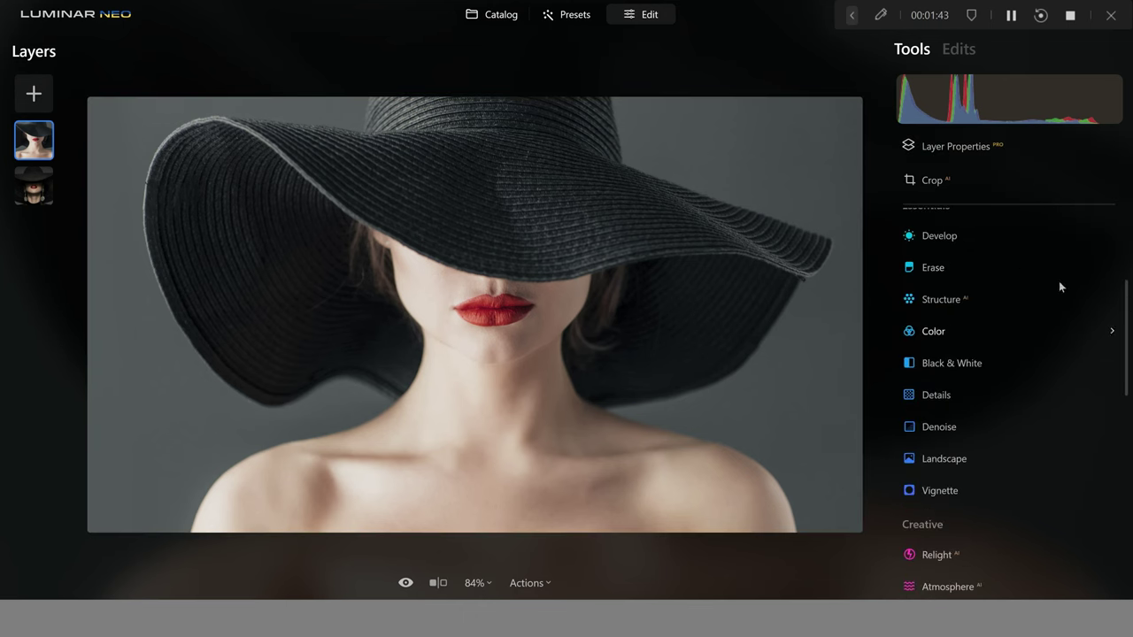
left_click(999, 239)
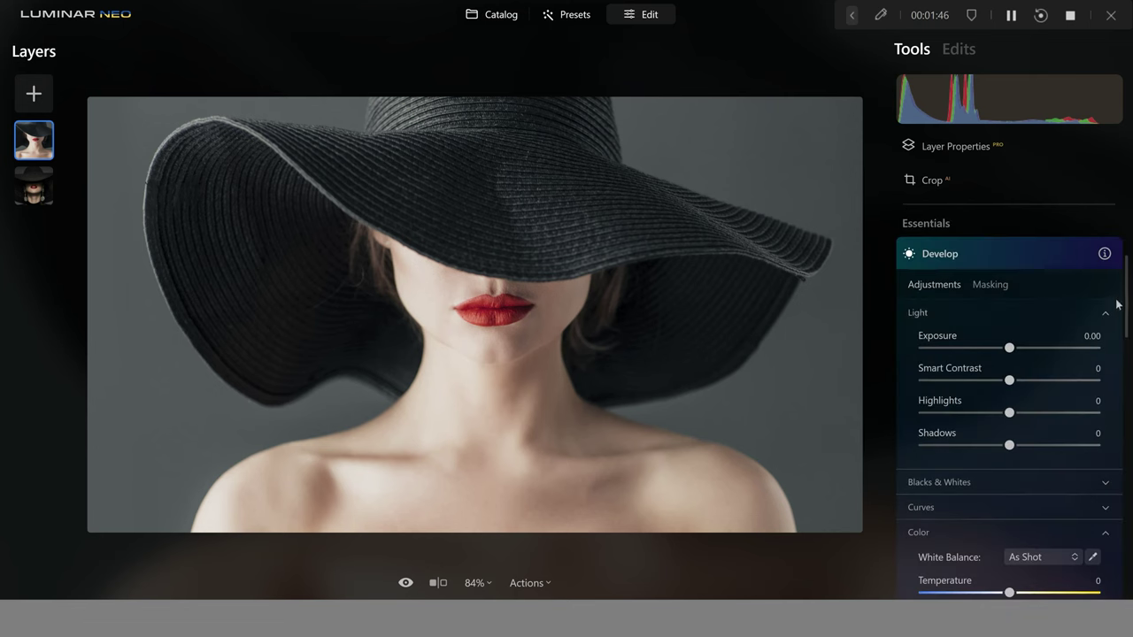
scroll(1127, 301, "down", 3)
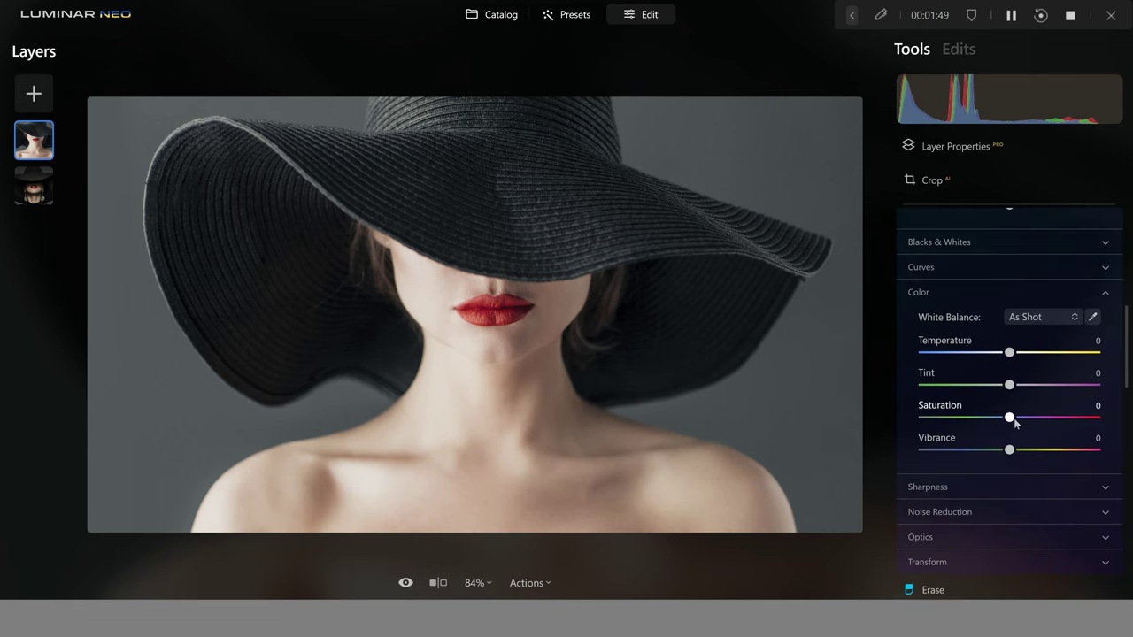
left_click_drag(1044, 418, 1097, 418)
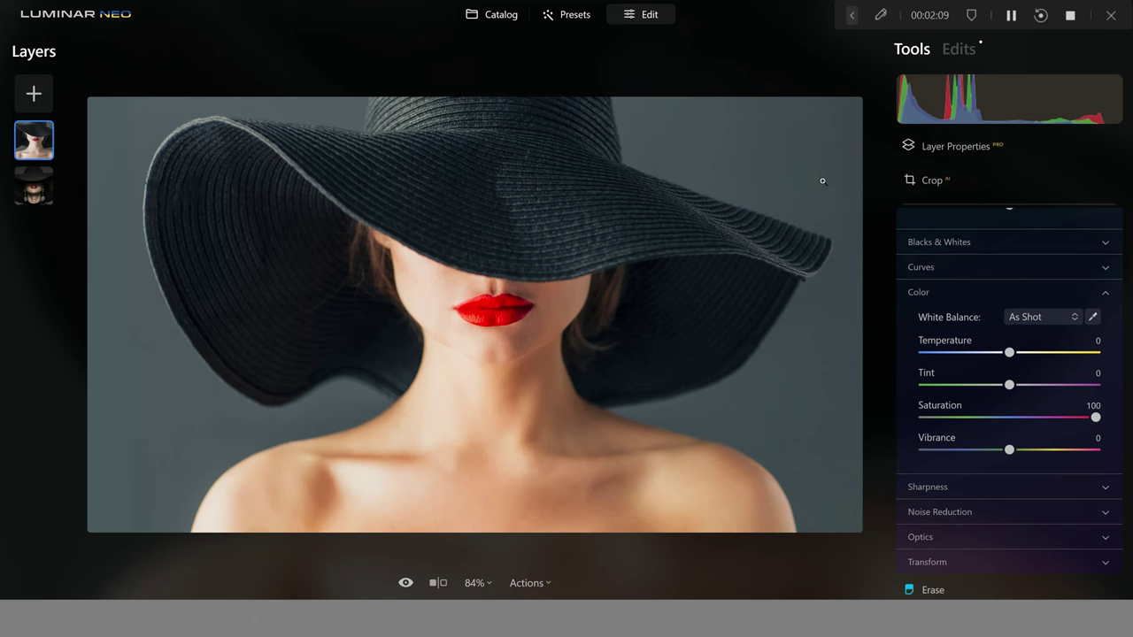
double_click(1094, 405)
type("0")
key("Return")
left_click(951, 297)
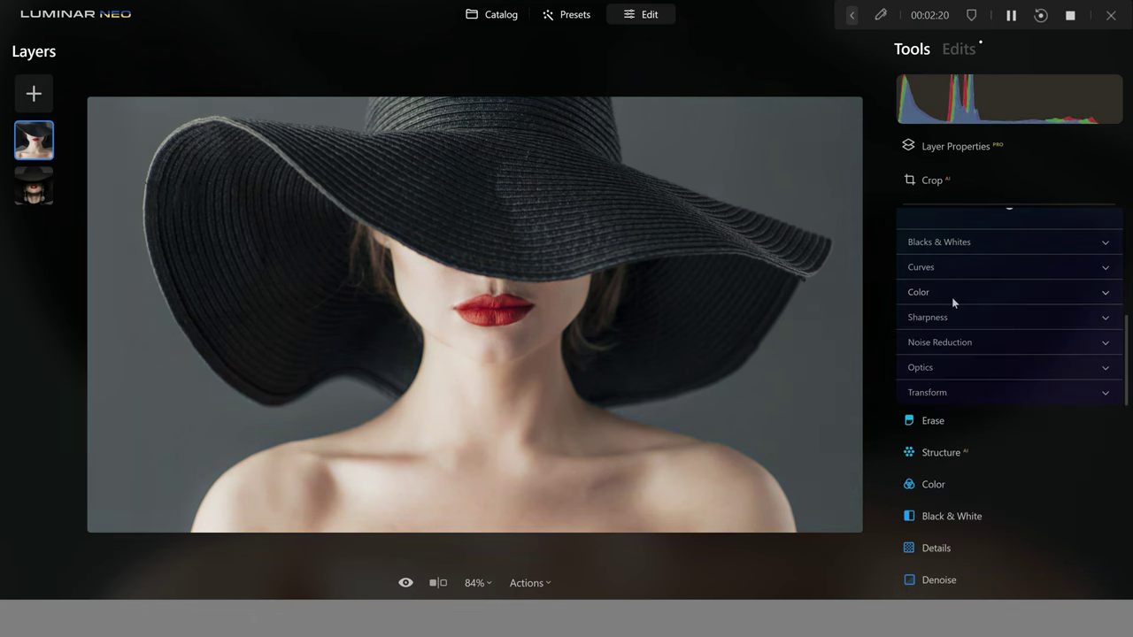
Set the HSL saturation of both Blue and Cyan to -100 with the Color tool.
left_click(950, 489)
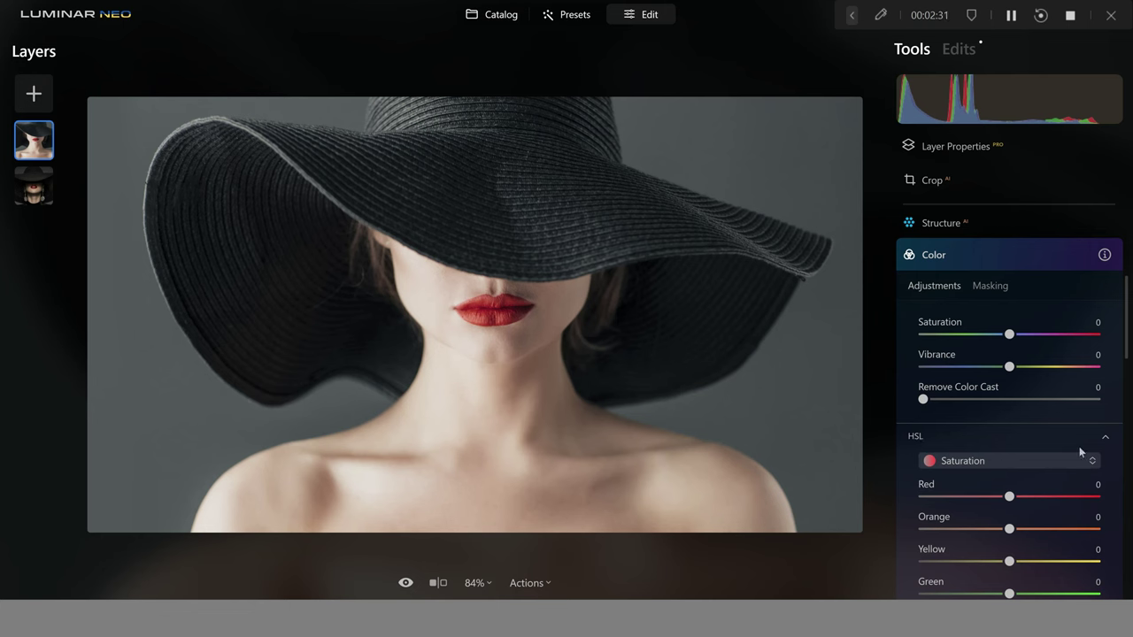
left_click_drag(1128, 343, 1126, 383)
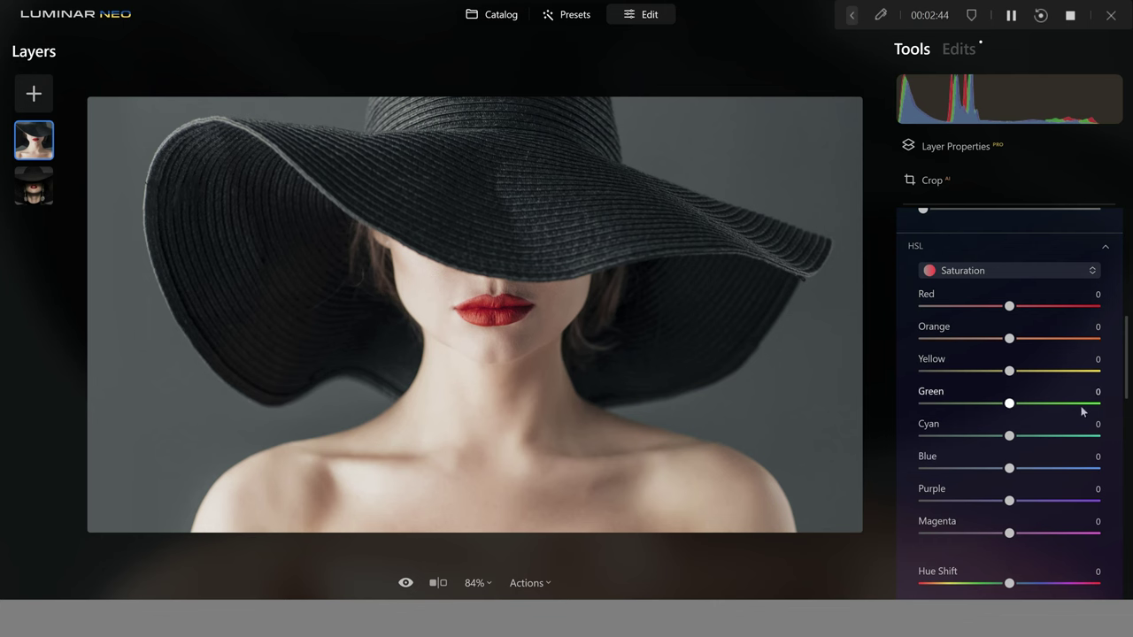
left_click_drag(1011, 471, 906, 478)
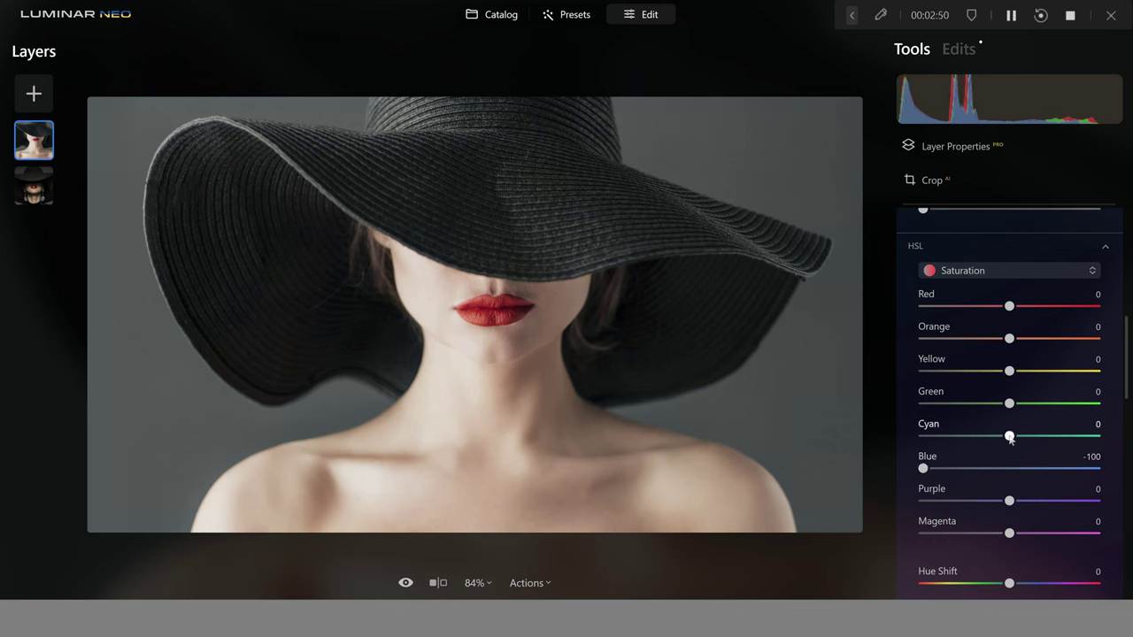
left_click_drag(1010, 437, 904, 436)
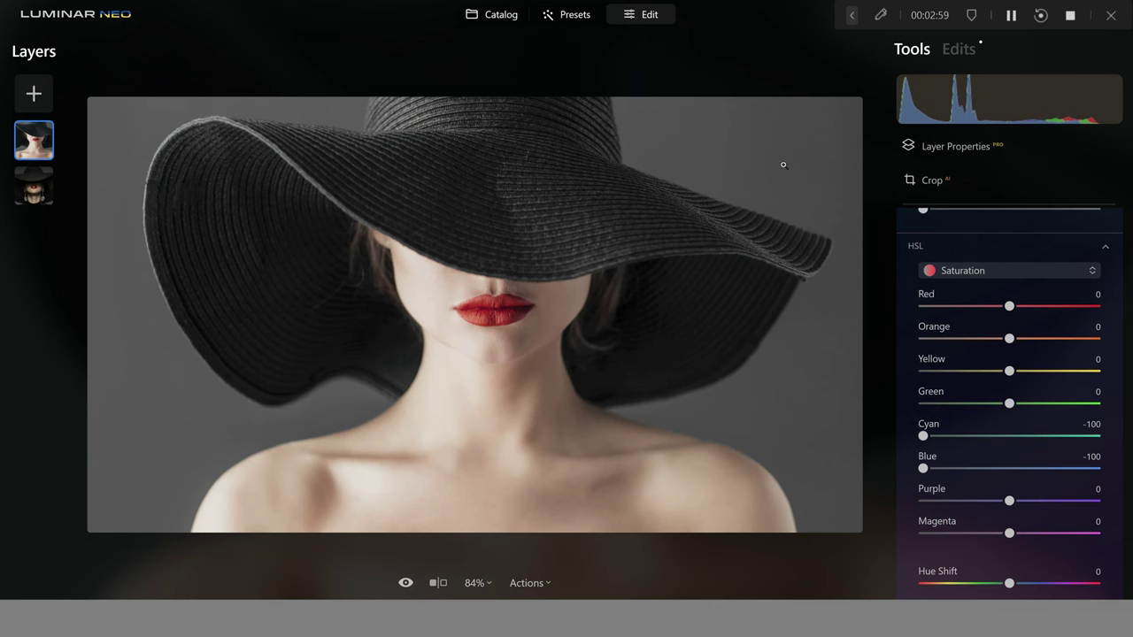
left_click(978, 255)
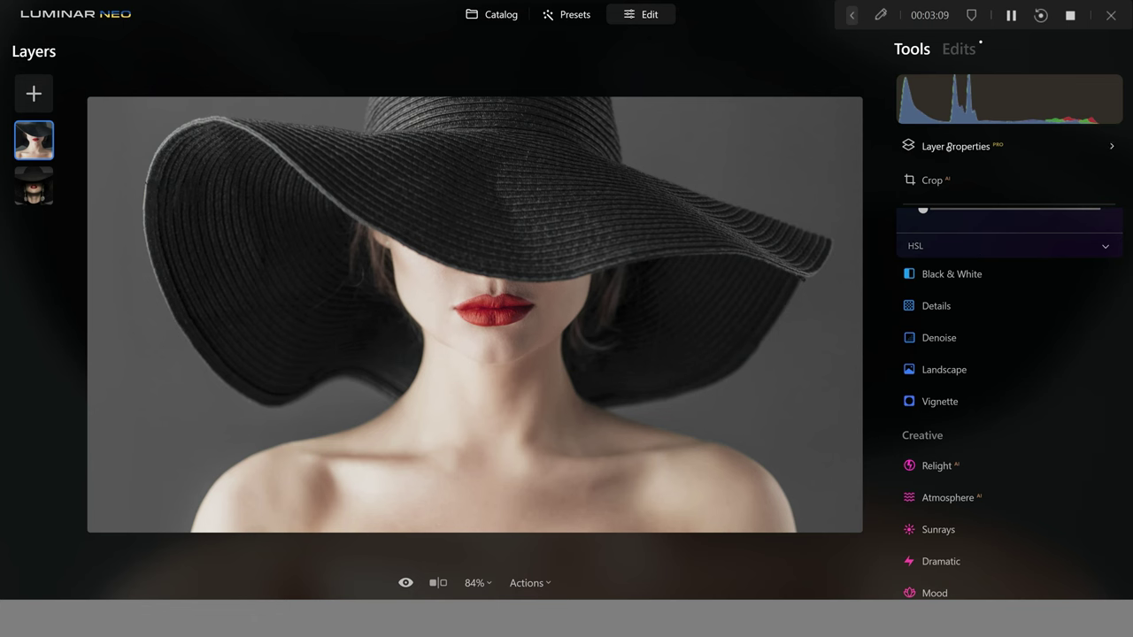
Compare the desaturated portrait with the reference layer by lowering its opacity to 0 and restoring it to 100.
left_click(948, 147)
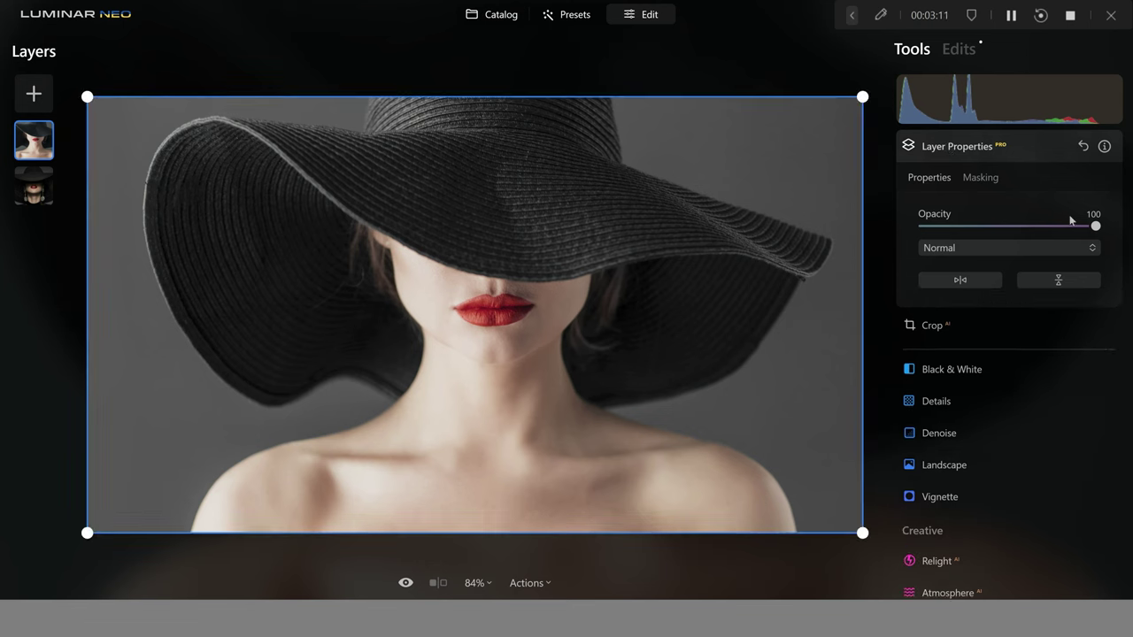
left_click_drag(1088, 231, 904, 232)
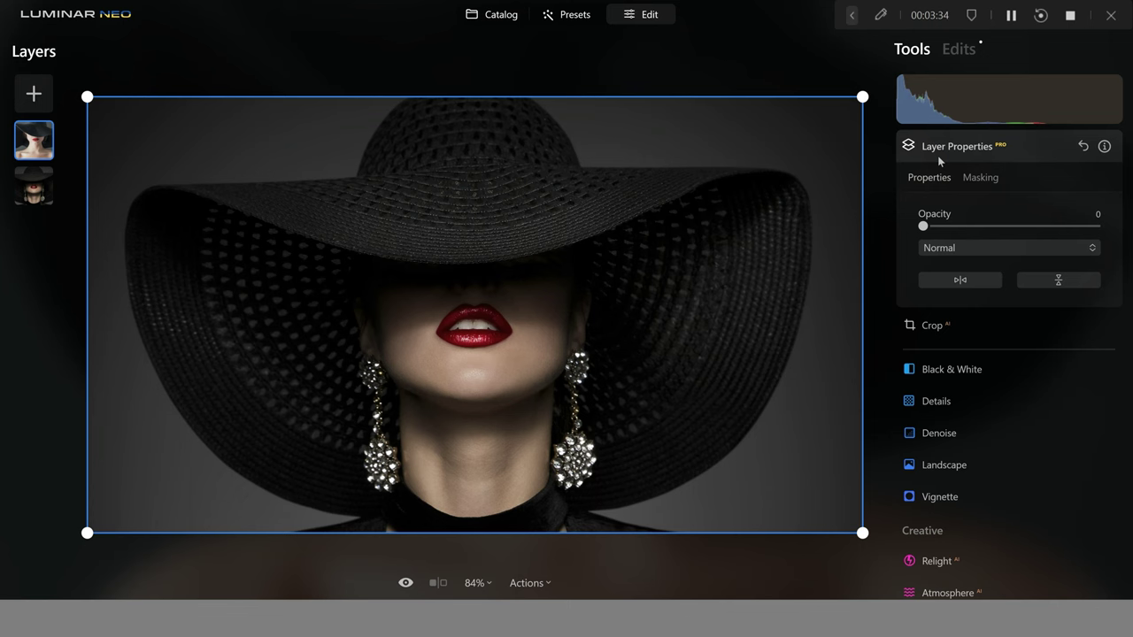
left_click_drag(924, 226, 1096, 226)
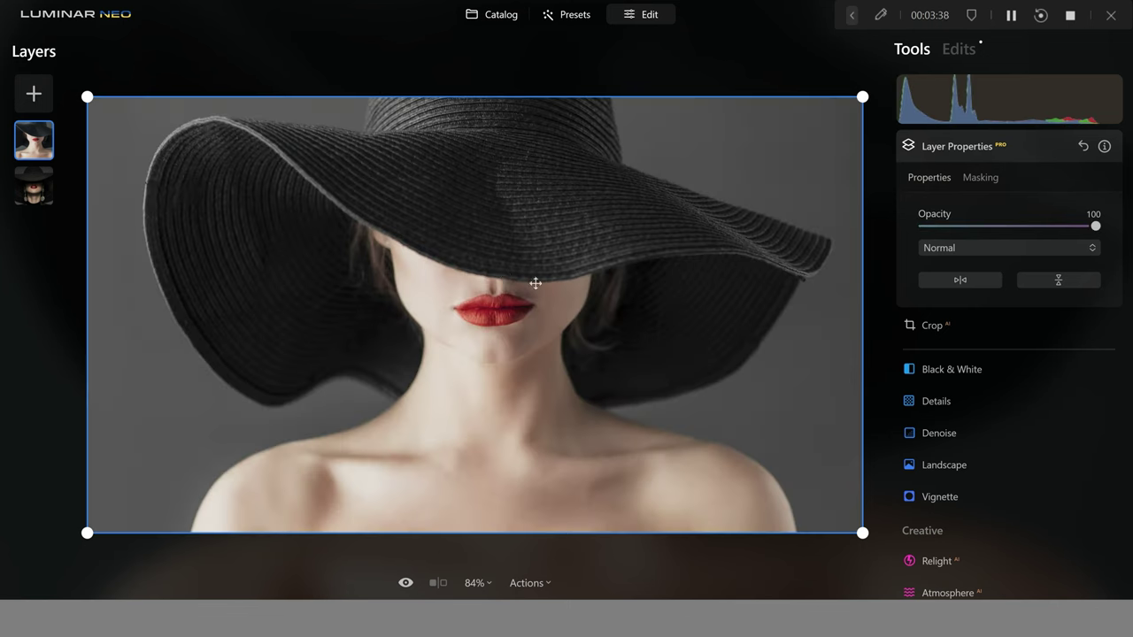
left_click(945, 149)
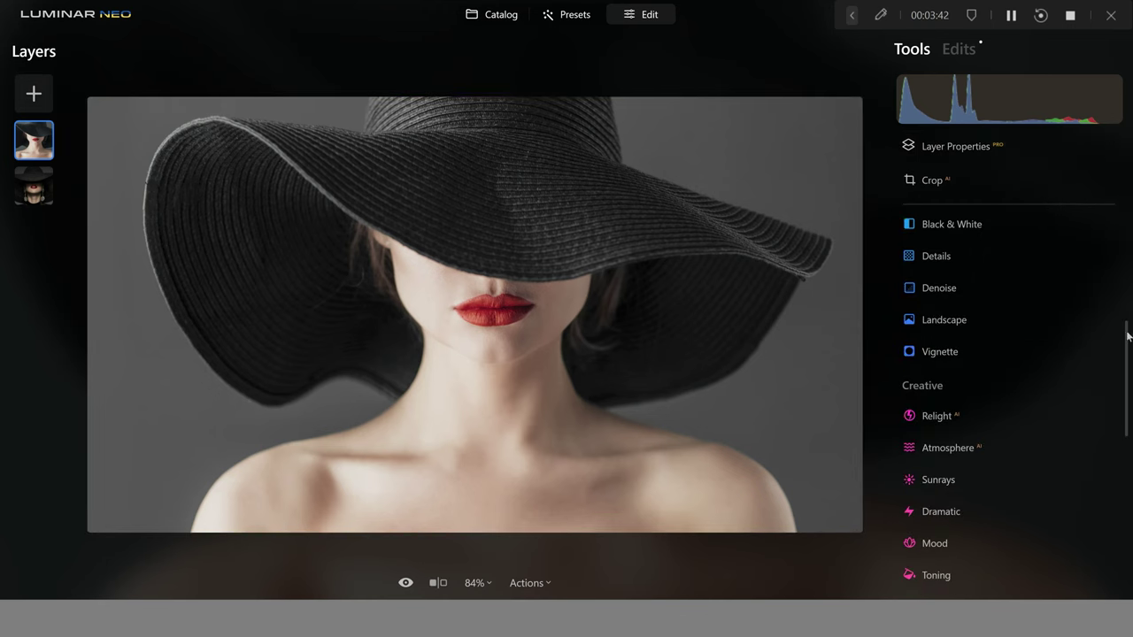
Add a vignette to the portrait with an amount of -81 and a feather of 30.
left_click(941, 351)
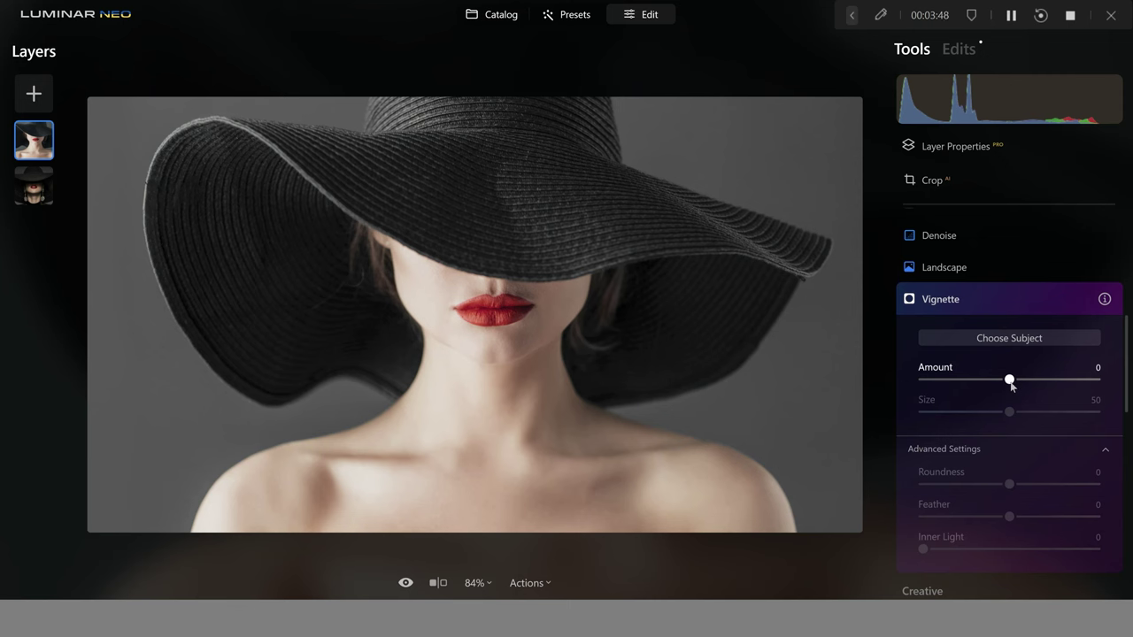
left_click_drag(994, 388, 939, 386)
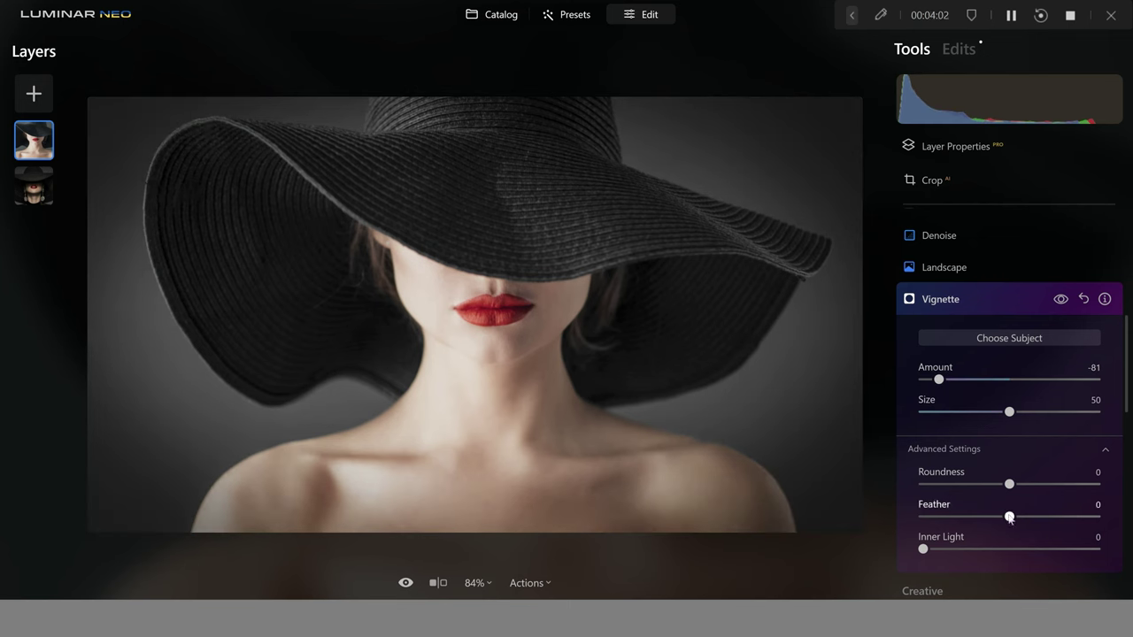
left_click_drag(1009, 517, 1035, 517)
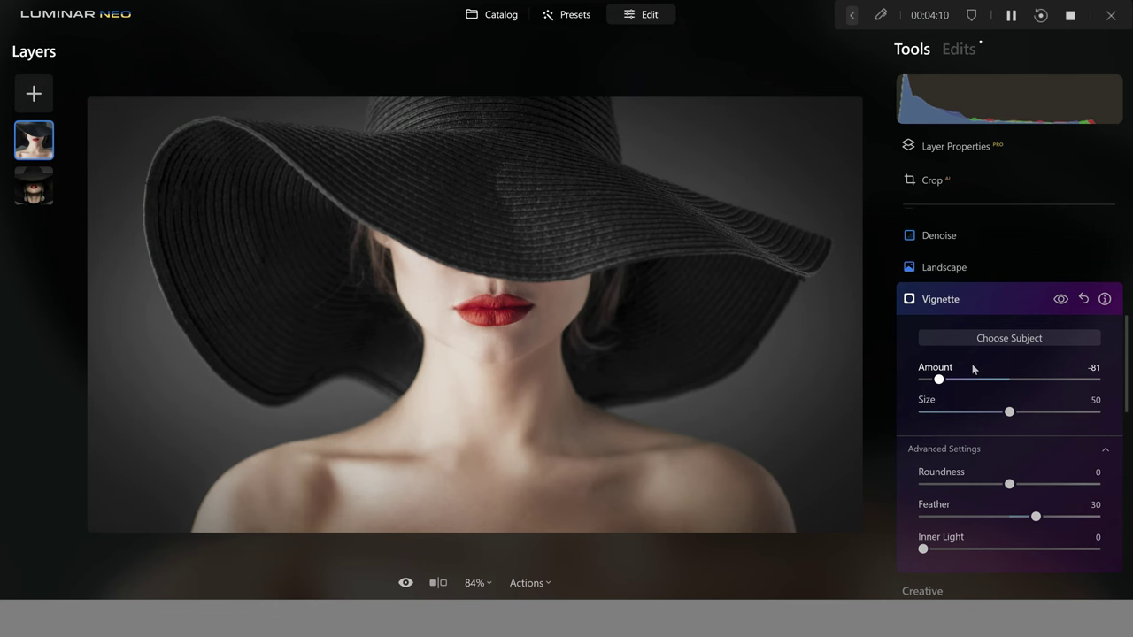
left_click(940, 299)
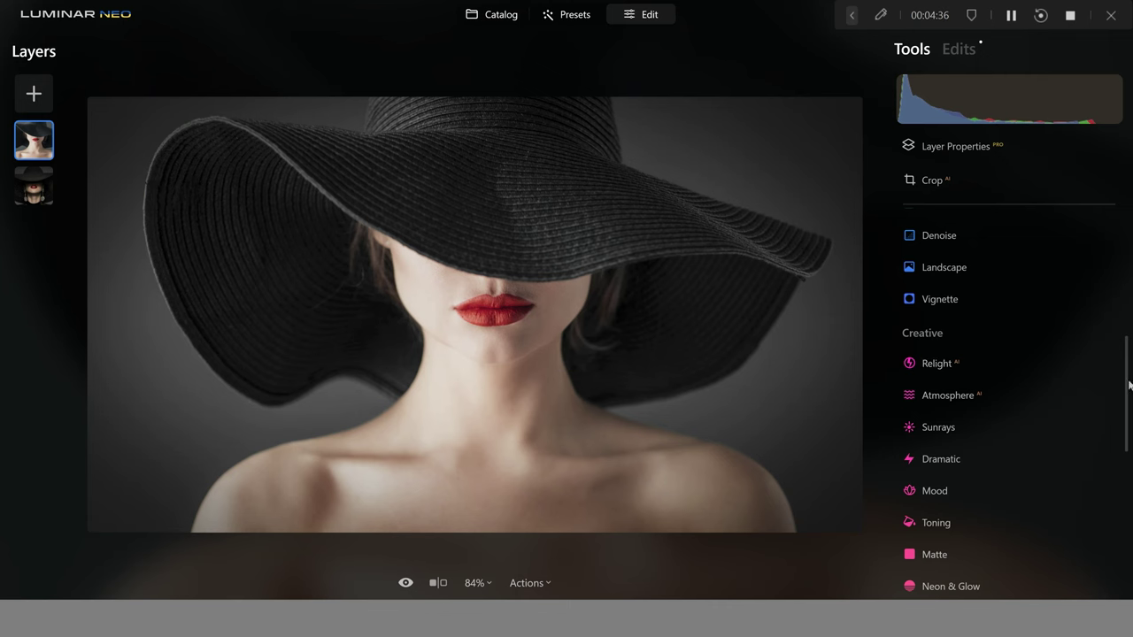
Darken the whole portrait with a Develop exposure of -1.45.
left_click_drag(1129, 379, 1129, 320)
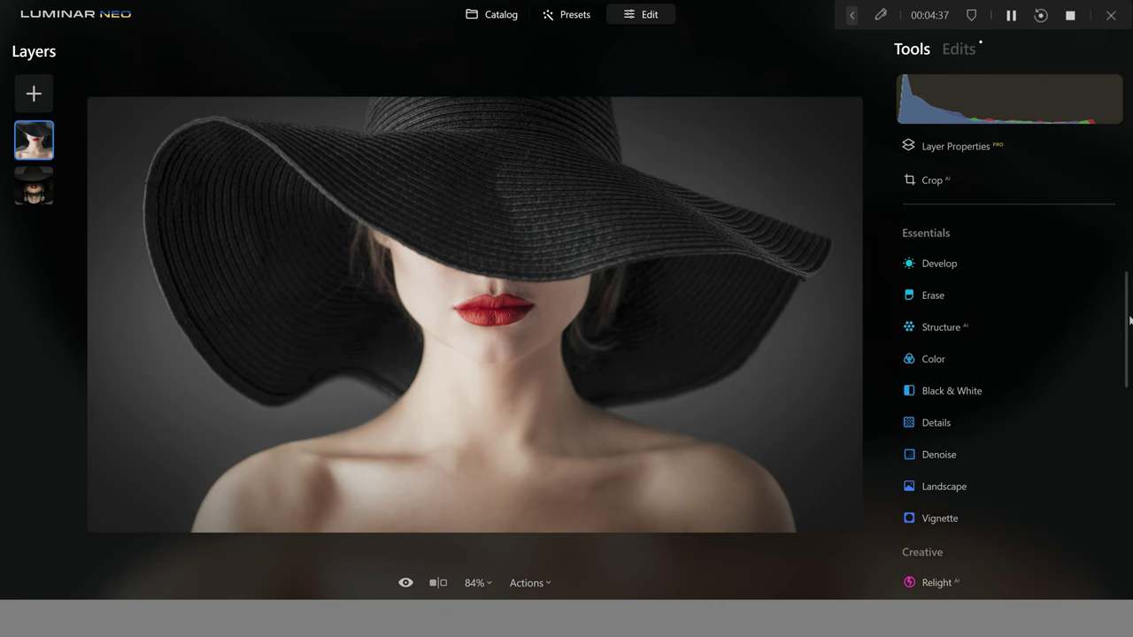
left_click(970, 262)
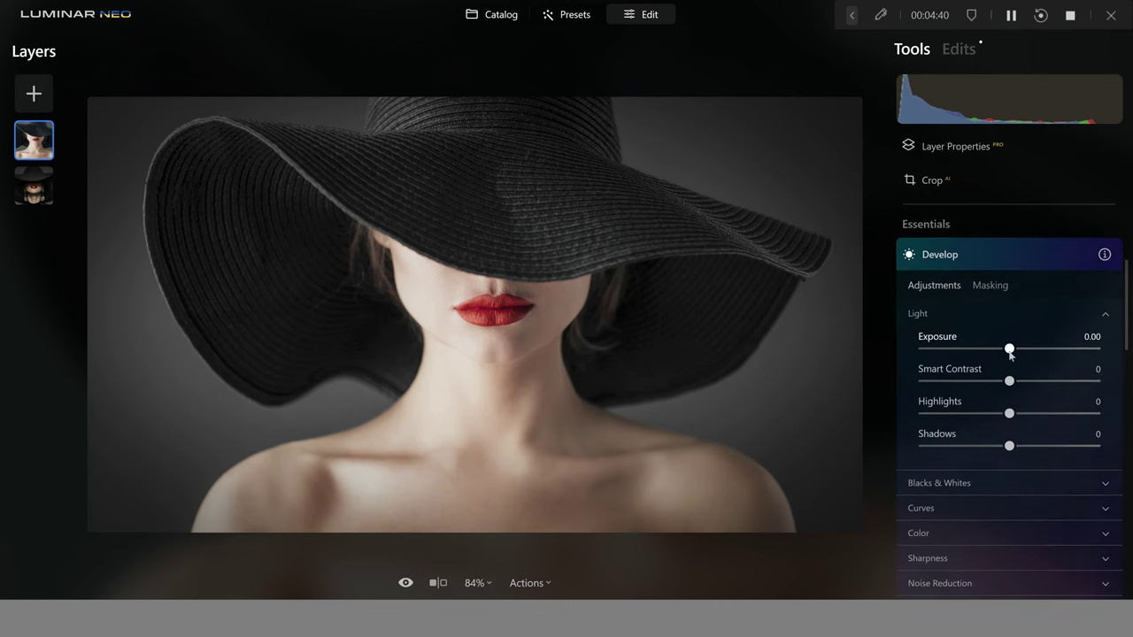
left_click_drag(999, 351, 984, 352)
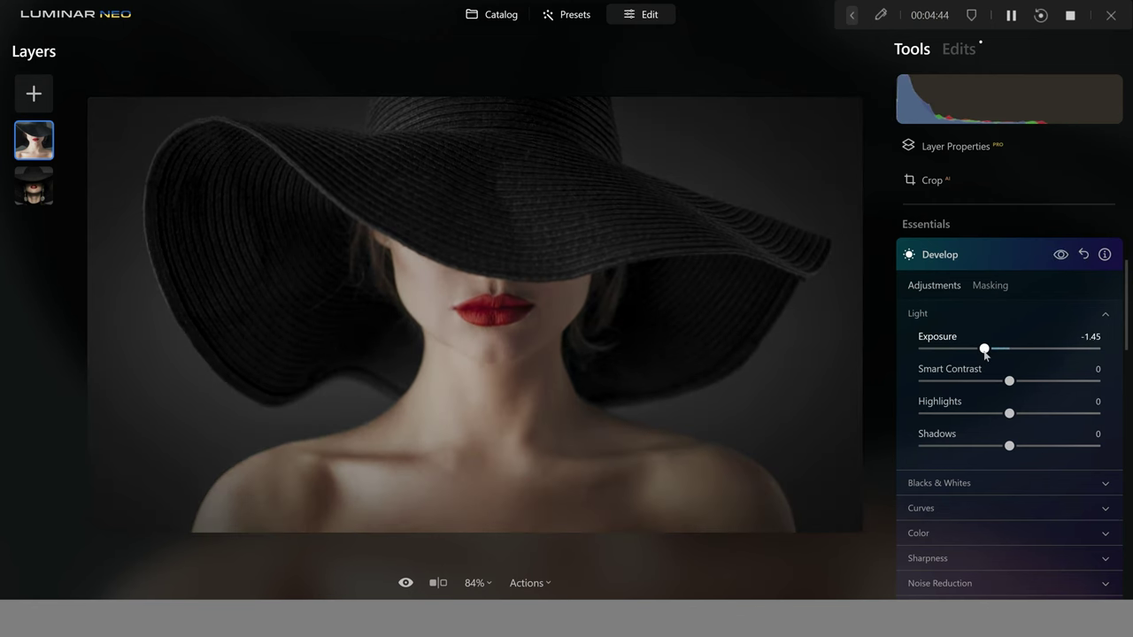
left_click(948, 258)
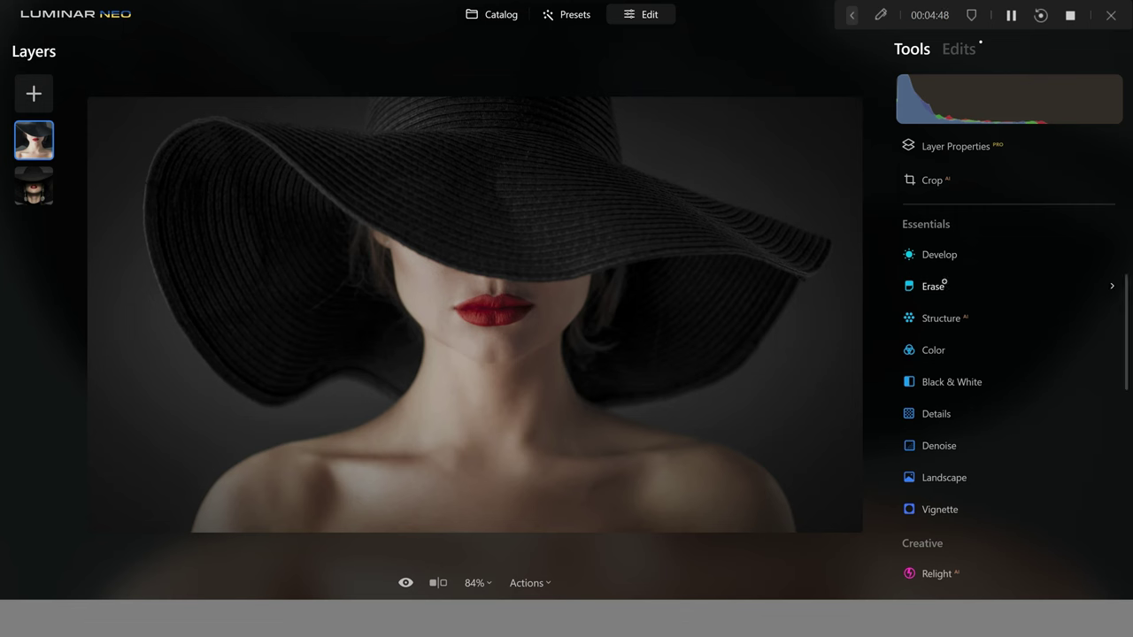
Apply a second Develop exposure reduction and mask it with a linear gradient running from the photo's lower edge up to the hat brim.
left_click(948, 255)
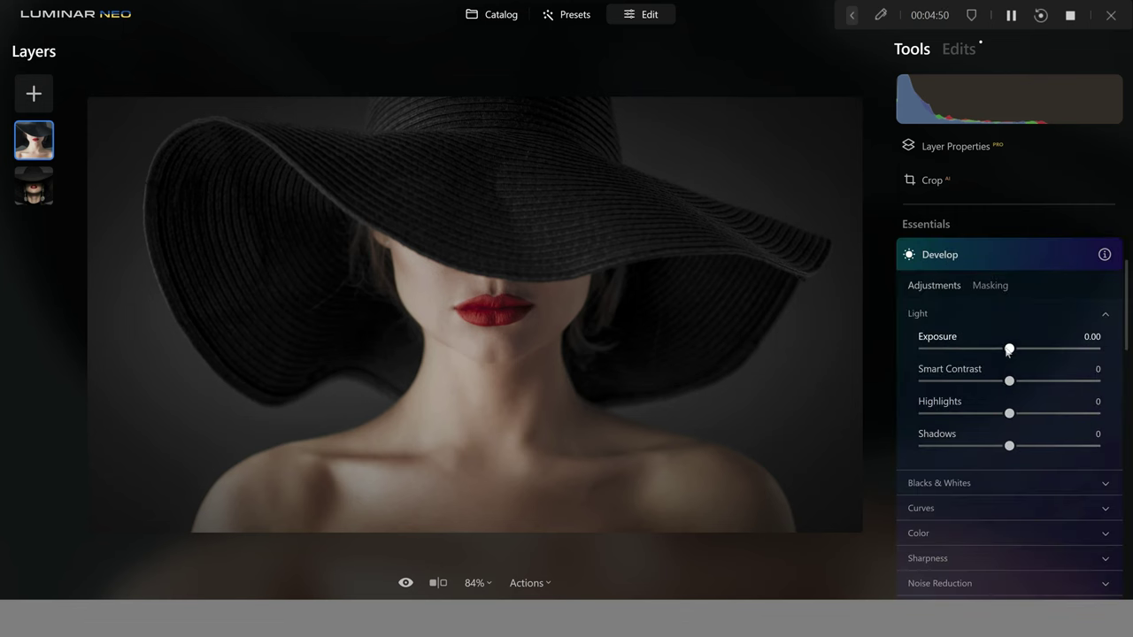
left_click_drag(1007, 351, 983, 354)
left_click(989, 285)
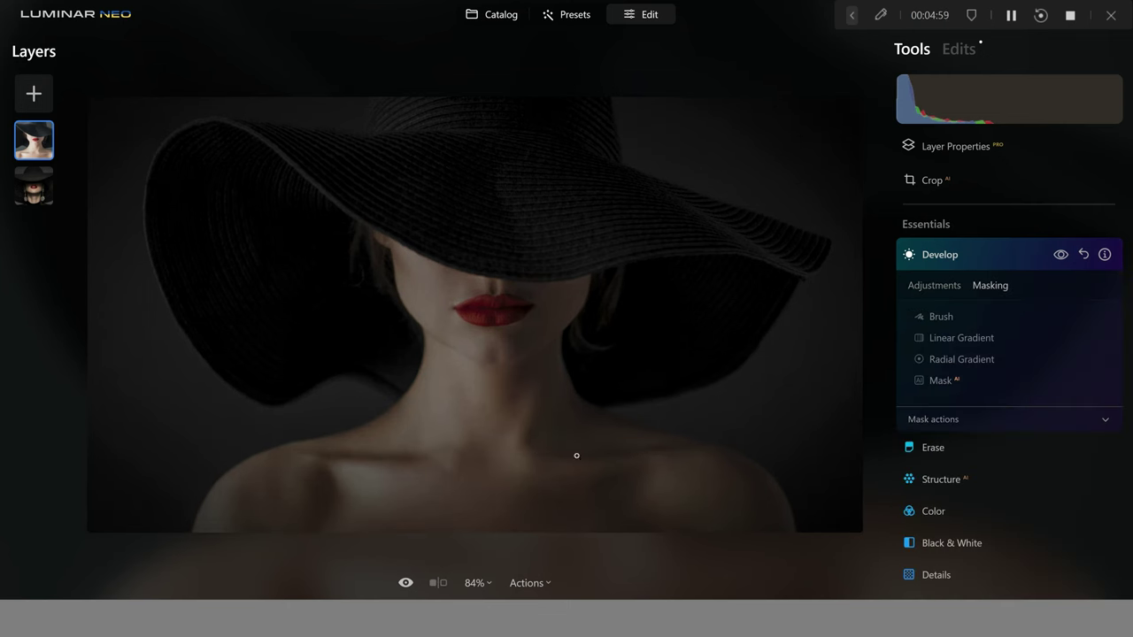
left_click(957, 343)
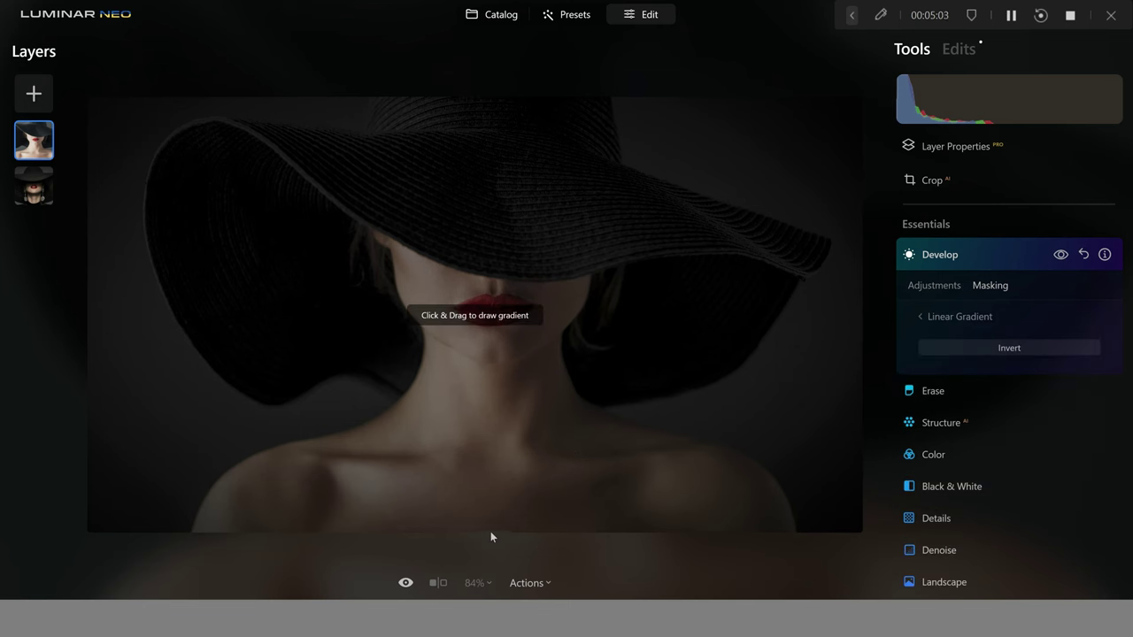
left_click_drag(491, 535, 493, 275)
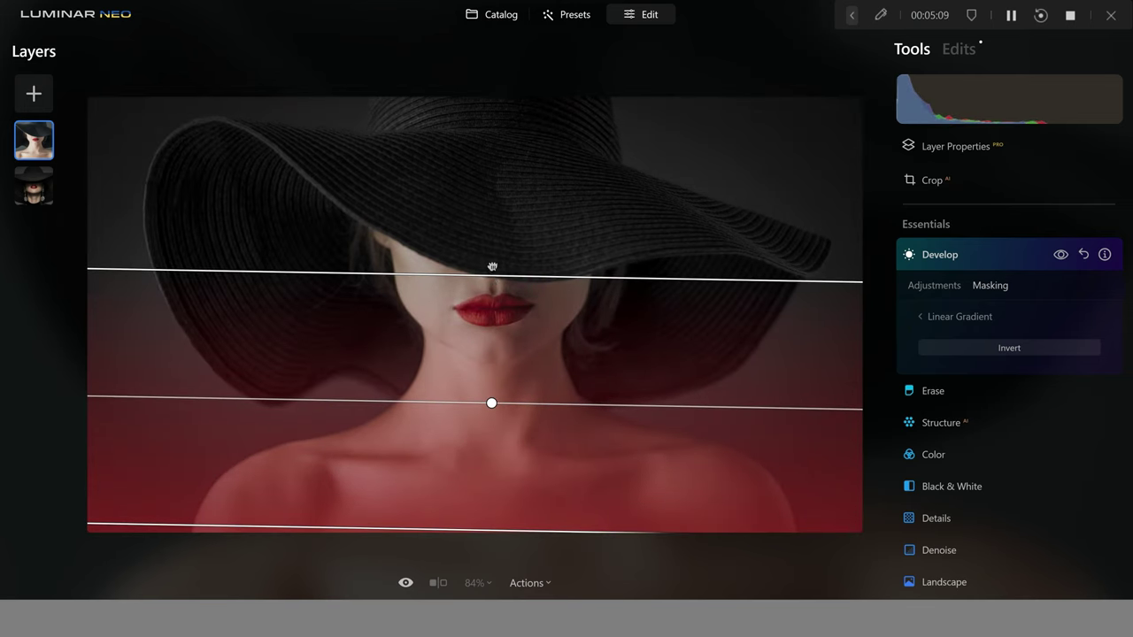
Widen and shift the linear gradient so its centre sits at the neck and it fades out across the hat brim.
left_click_drag(492, 266, 479, 235)
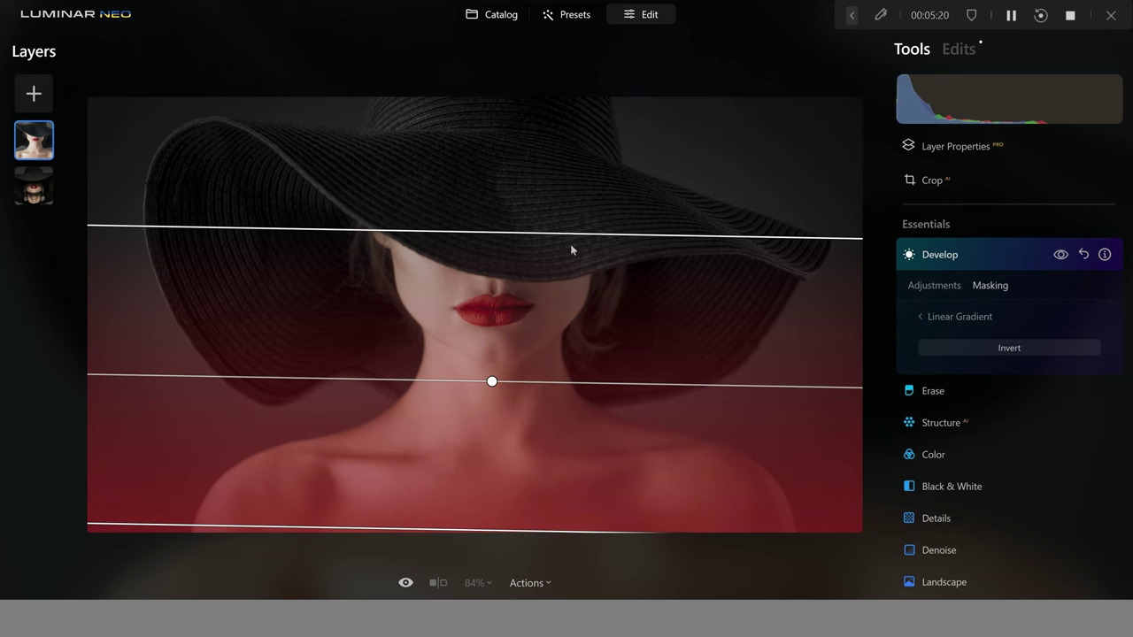
left_click_drag(495, 381, 492, 404)
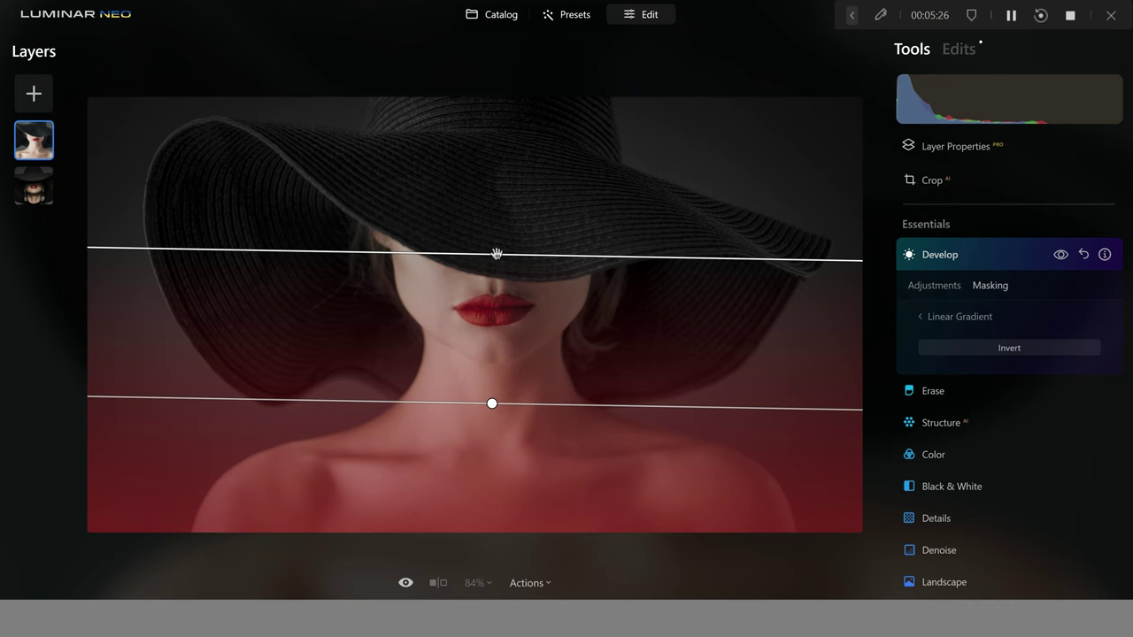
left_click_drag(497, 254, 495, 260)
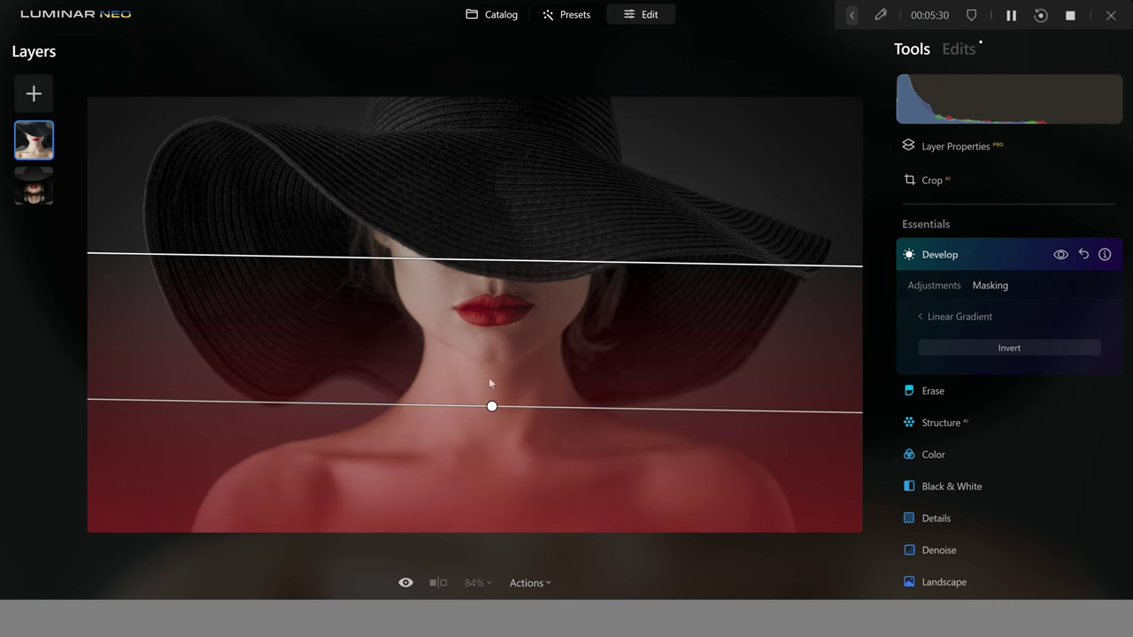
Compare the hat portrait with and without the gradient-masked Develop exposure reduction, and close the Develop tool.
left_click(946, 287)
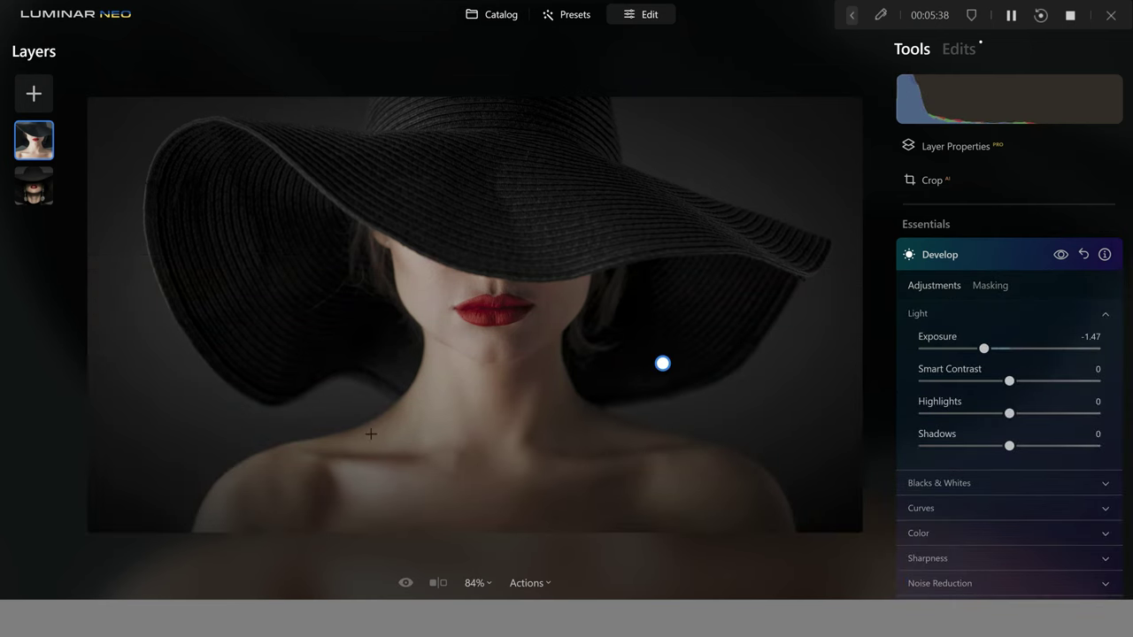
left_click(1059, 256)
left_click(1055, 261)
left_click(1056, 261)
left_click(1056, 261)
left_click(1113, 254)
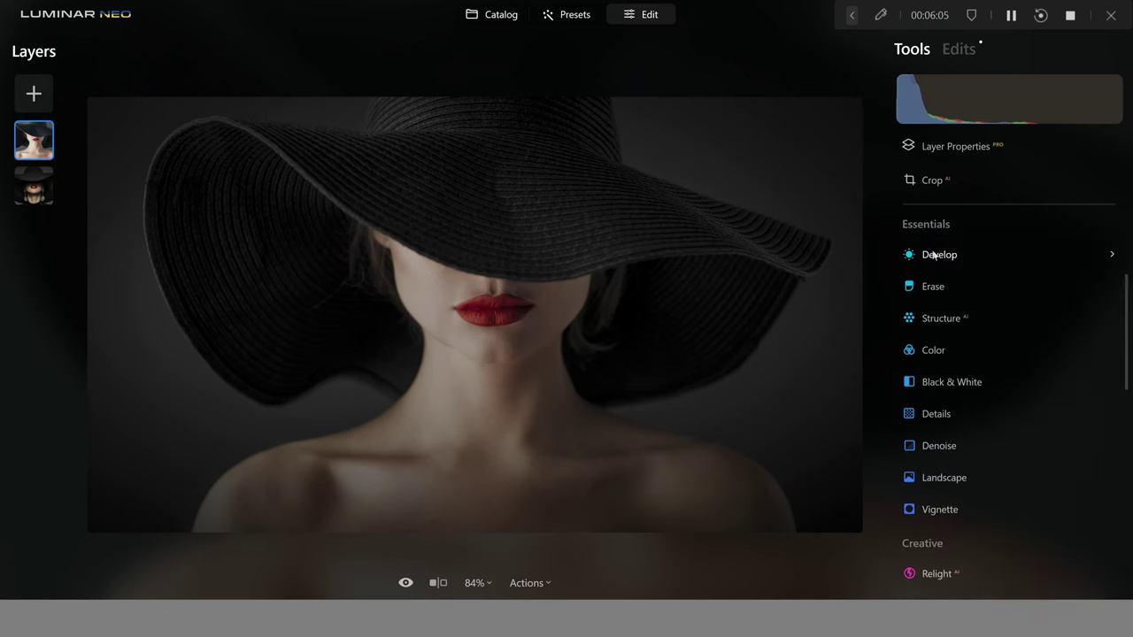
Add a Studio Light effect to the hat portrait with an amount of 24.
left_click_drag(1129, 292, 1130, 471)
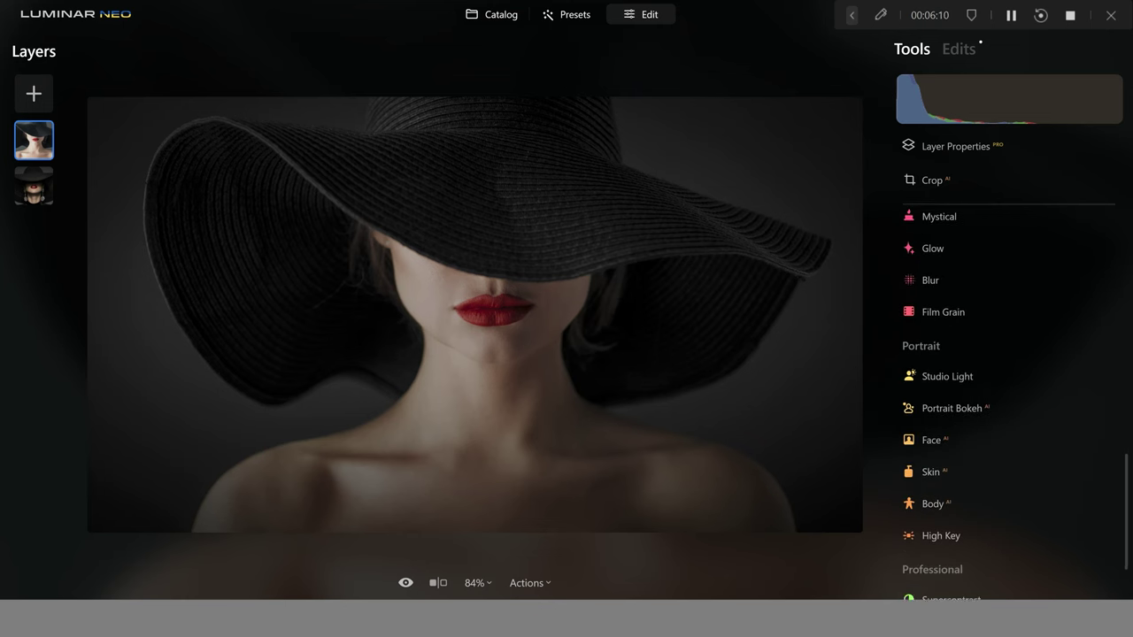
left_click(948, 372)
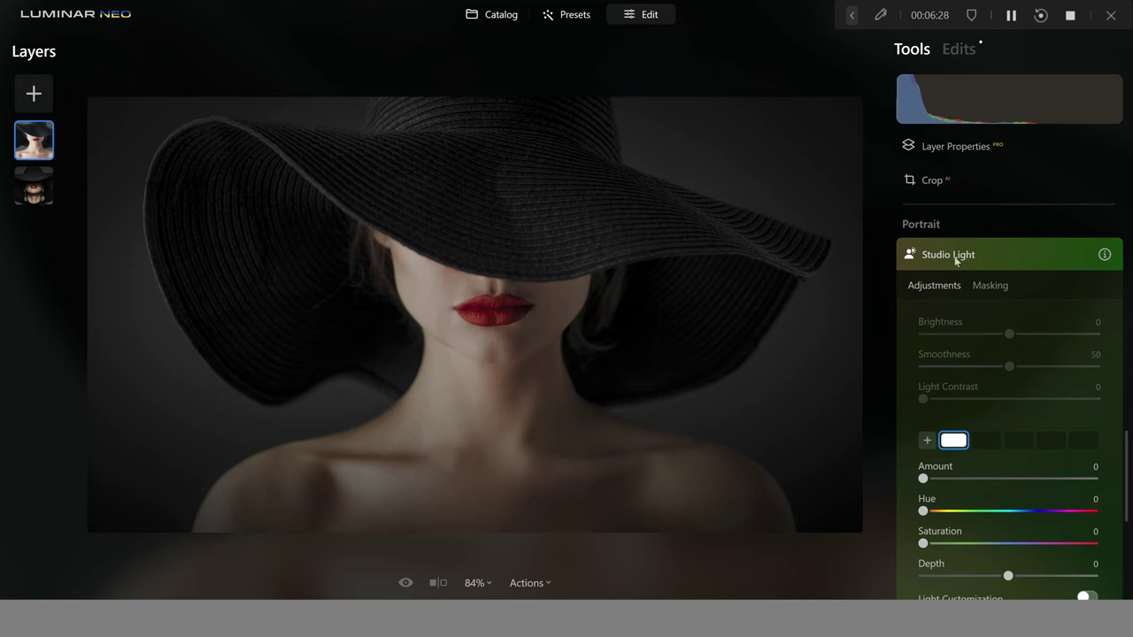
mouse_move(527, 423)
left_click_drag(556, 370, 500, 337)
left_click_drag(923, 479, 955, 480)
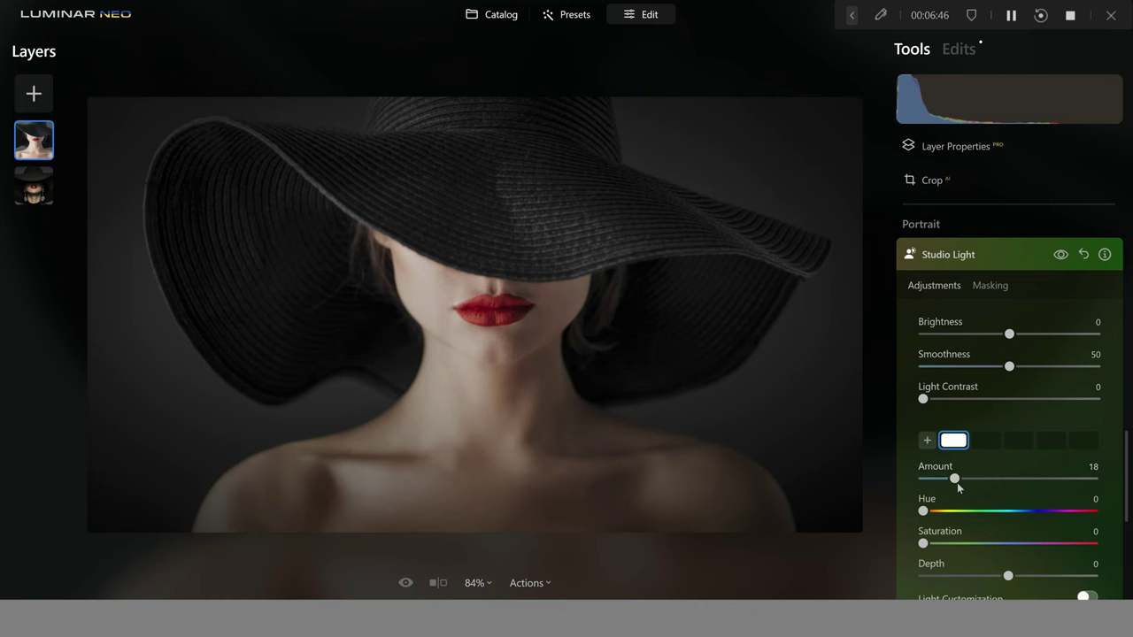
left_click(546, 348)
left_click(554, 357)
left_click(578, 361)
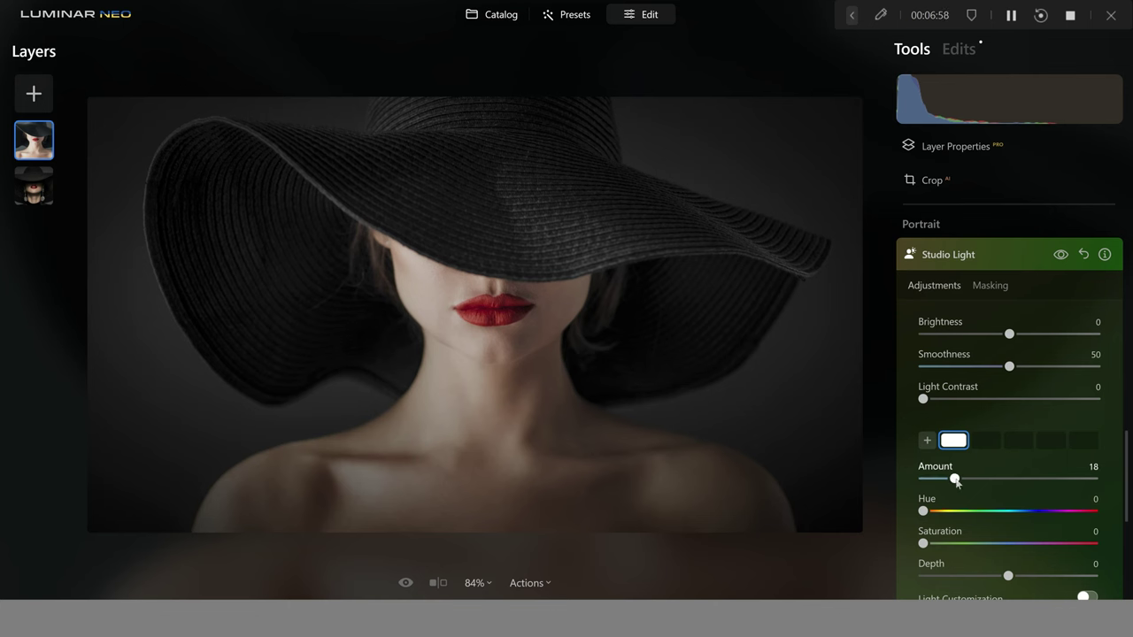
mouse_move(965, 478)
left_mouse_down()
mouse_move(1003, 483)
mouse_move(964, 482)
left_mouse_up()
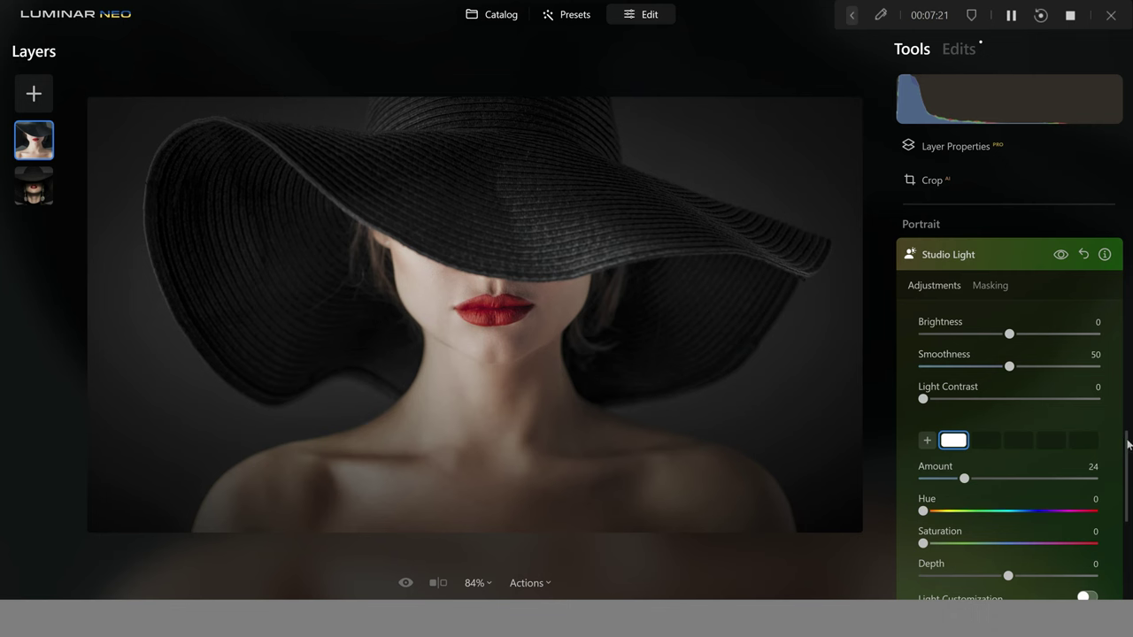
Set the Studio Light's smoothness to 27 and its depth to 21.
scroll(1127, 444, "down", 2)
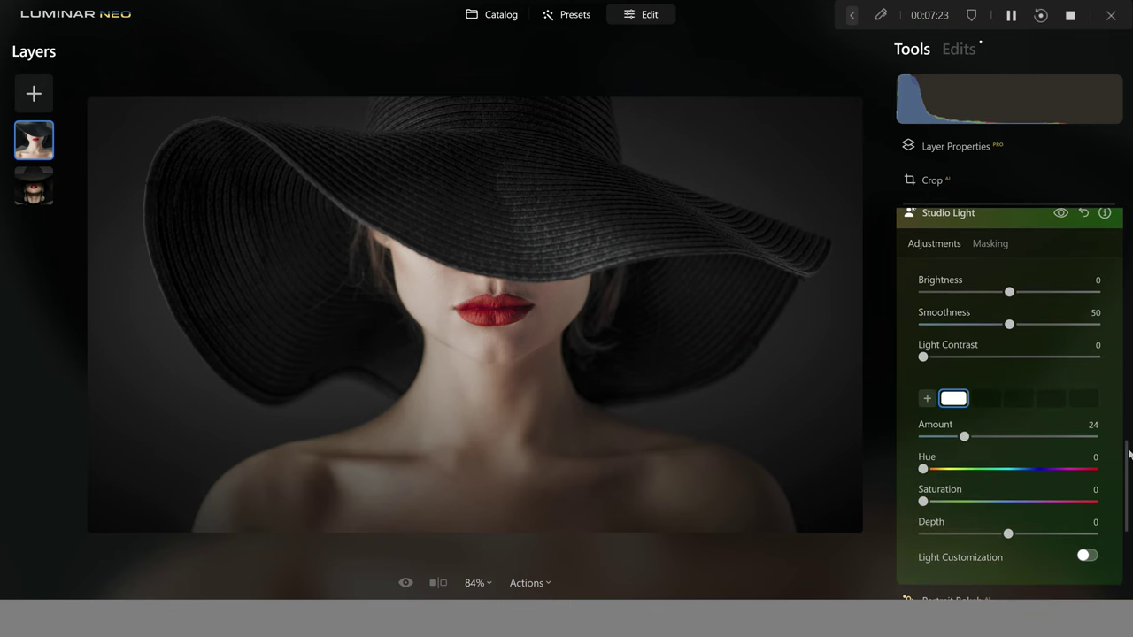
scroll(1128, 453, "down", 3)
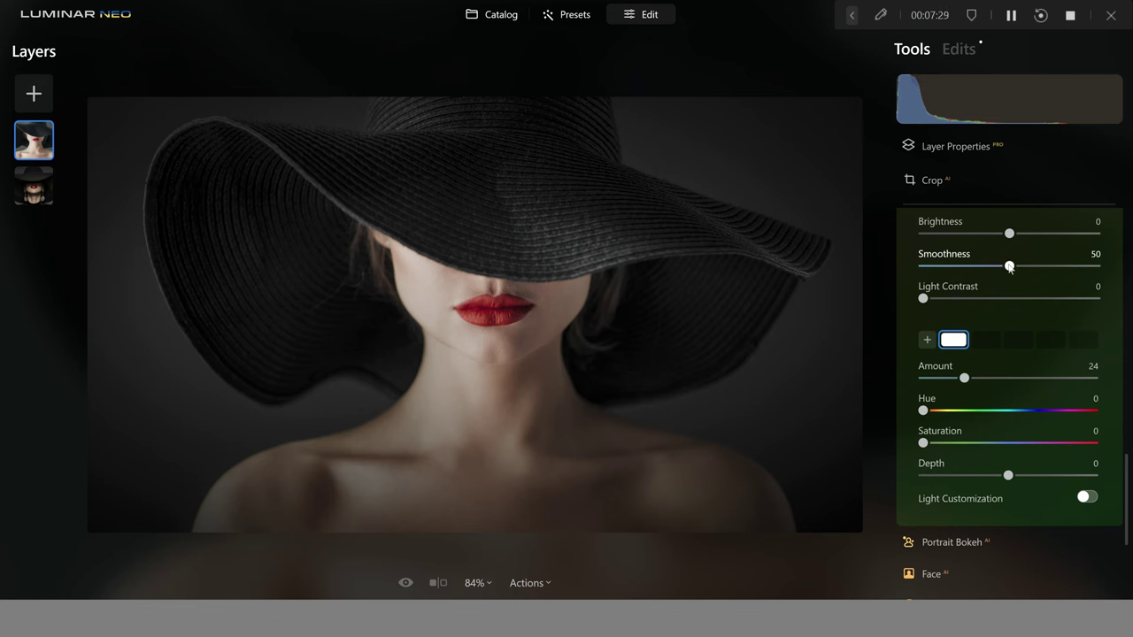
left_click_drag(1009, 266, 939, 268)
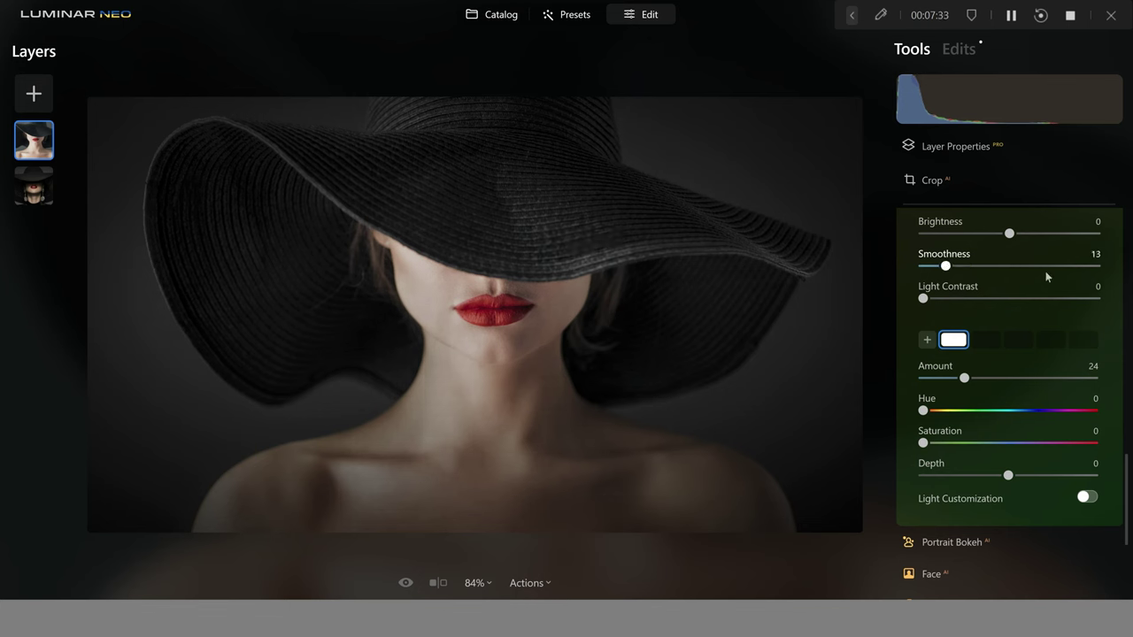
left_click(1074, 274)
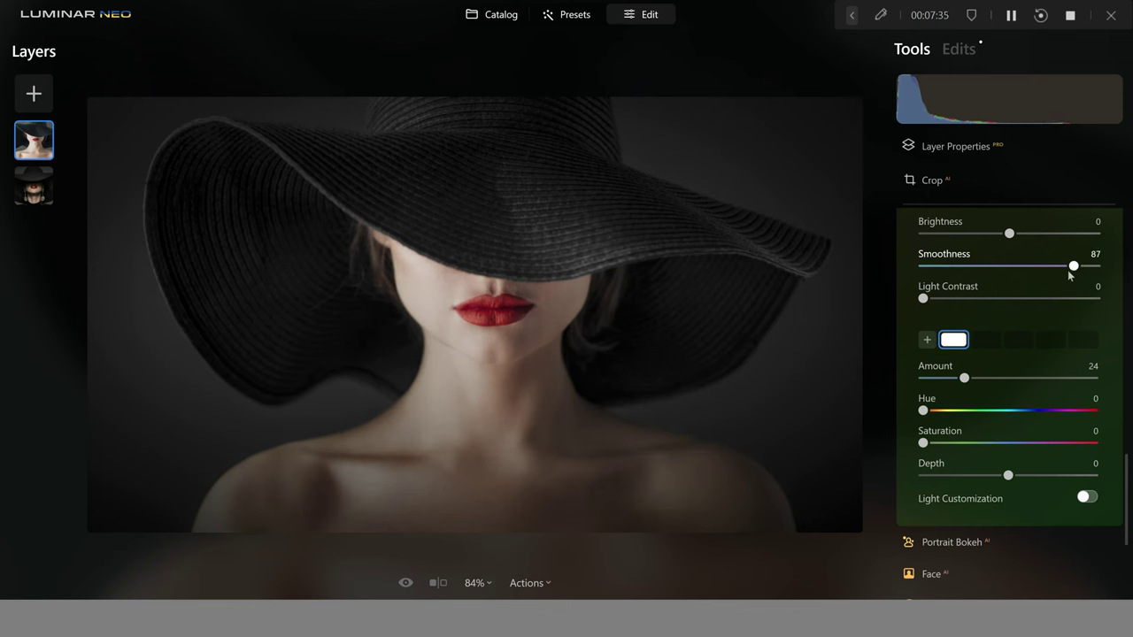
left_click_drag(1004, 270, 970, 267)
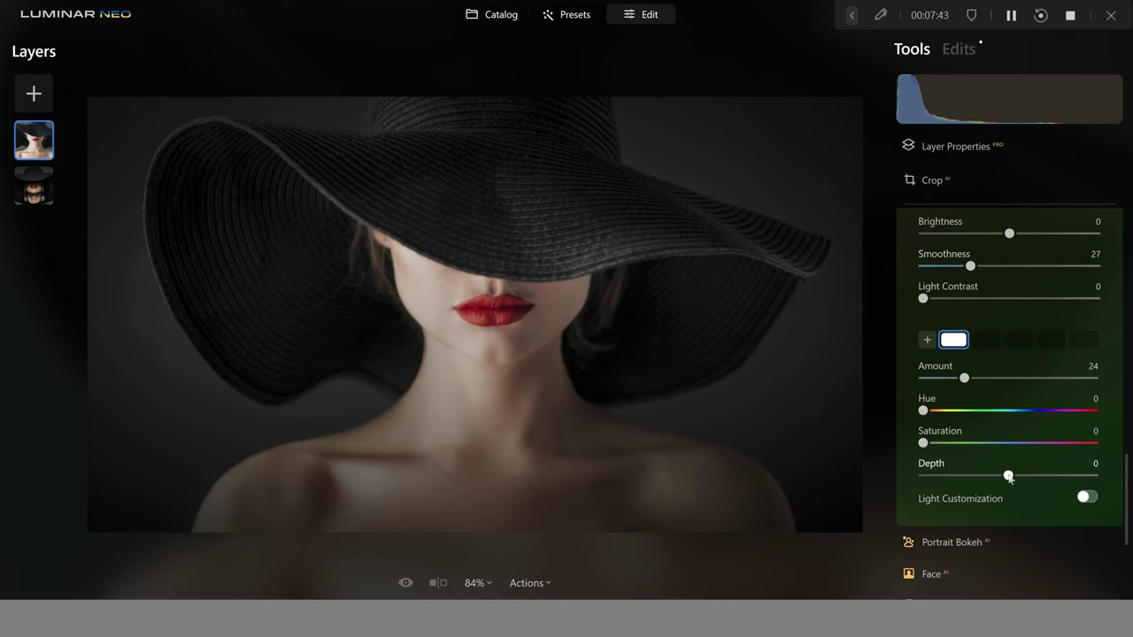
mouse_move(1009, 478)
left_mouse_down()
mouse_move(955, 476)
mouse_move(1036, 475)
mouse_move(1026, 479)
left_mouse_up()
left_click_drag(1025, 476, 1027, 476)
Reduce the hat portrait layer's opacity to 0 to compare it with the reference photo underneath.
left_click(982, 154)
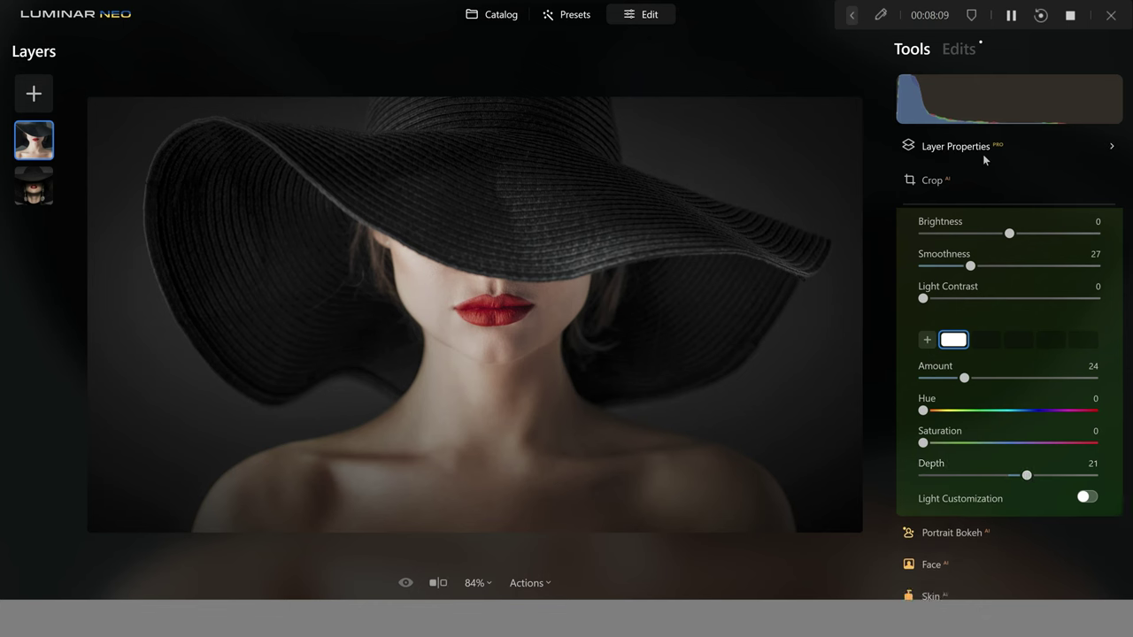
left_click_drag(1095, 225, 883, 235)
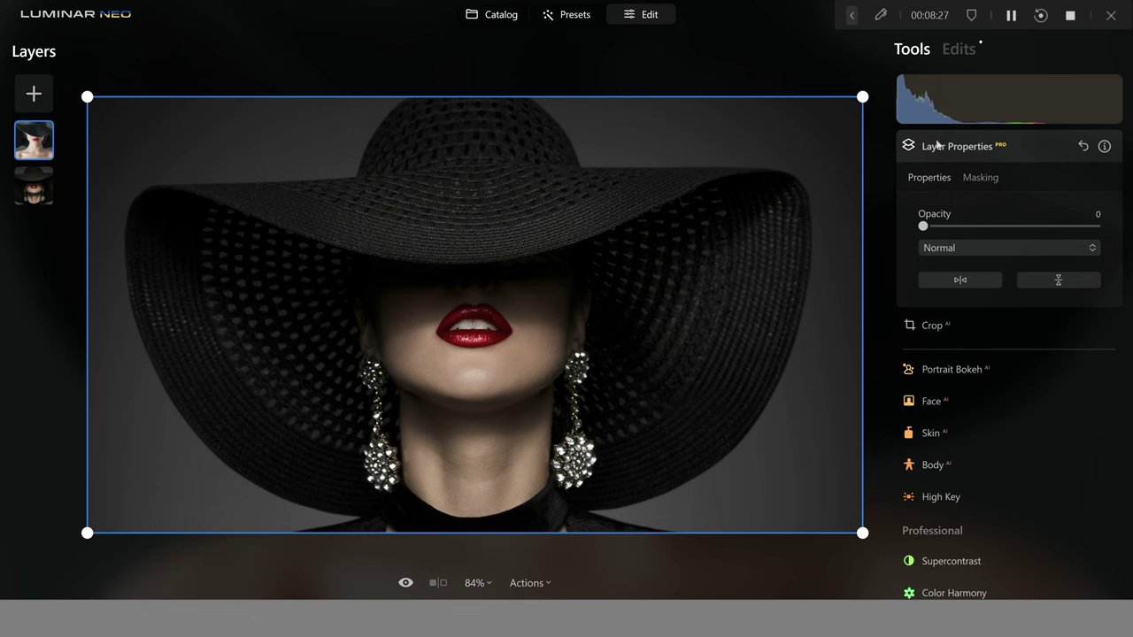
left_click(938, 146)
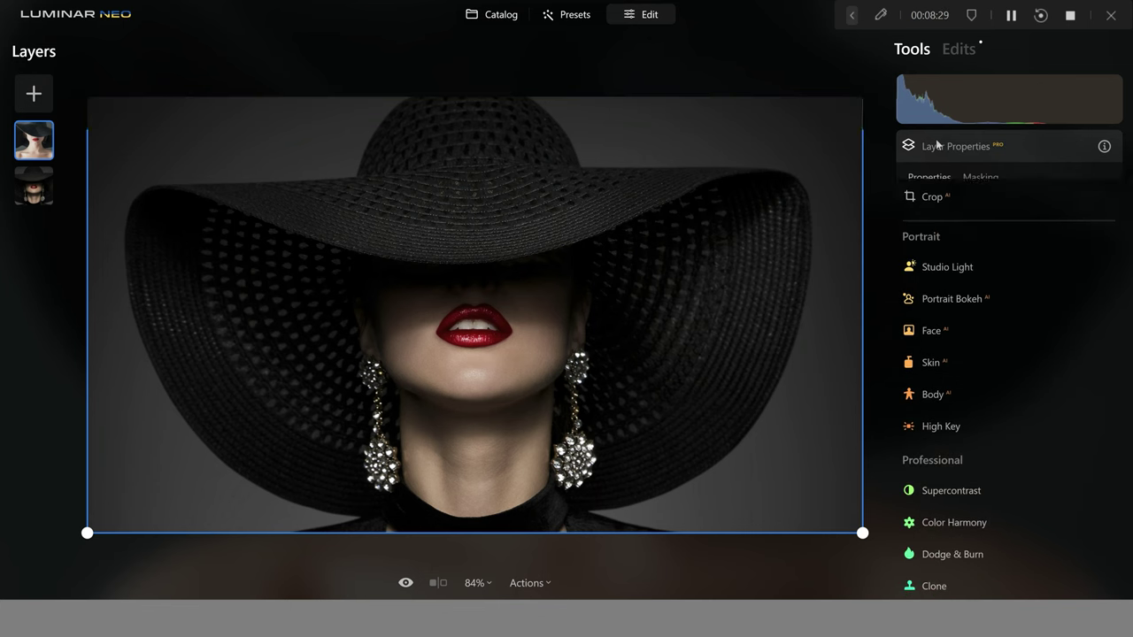
left_click_drag(1126, 506, 1126, 230)
scroll(985, 314, "down", 2)
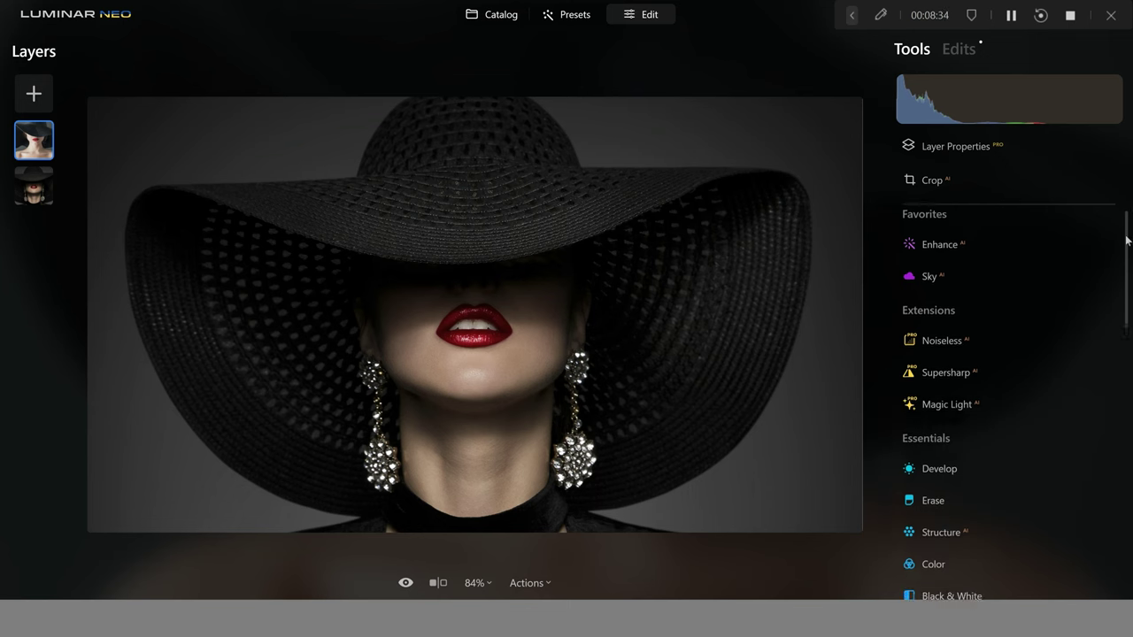
left_click(951, 343)
scroll(948, 341, "down", 1)
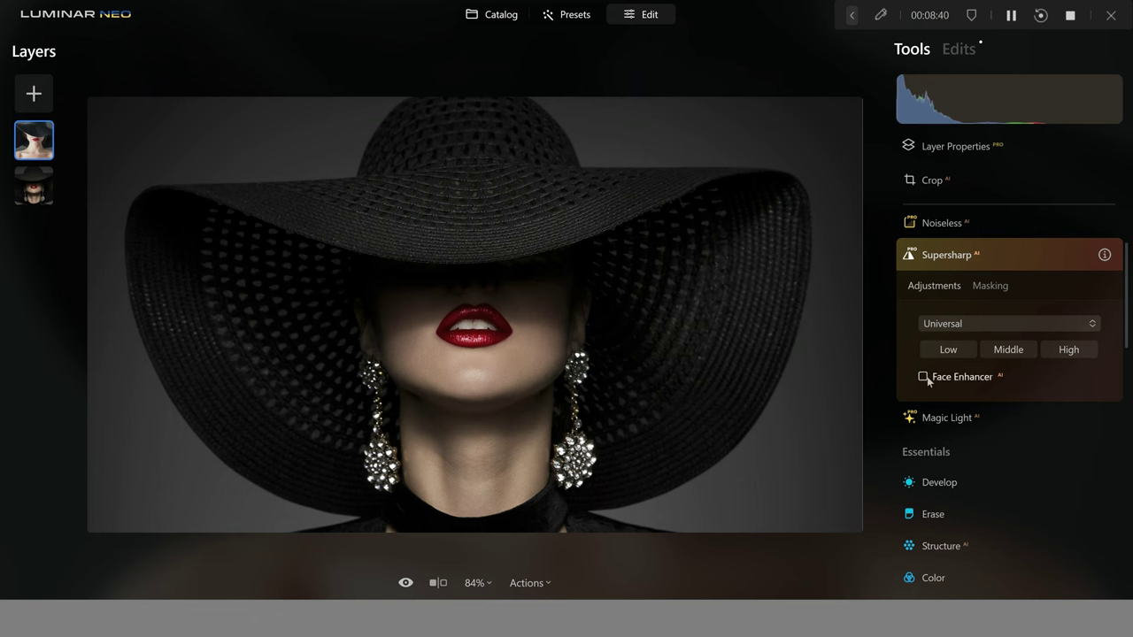
left_click(925, 378)
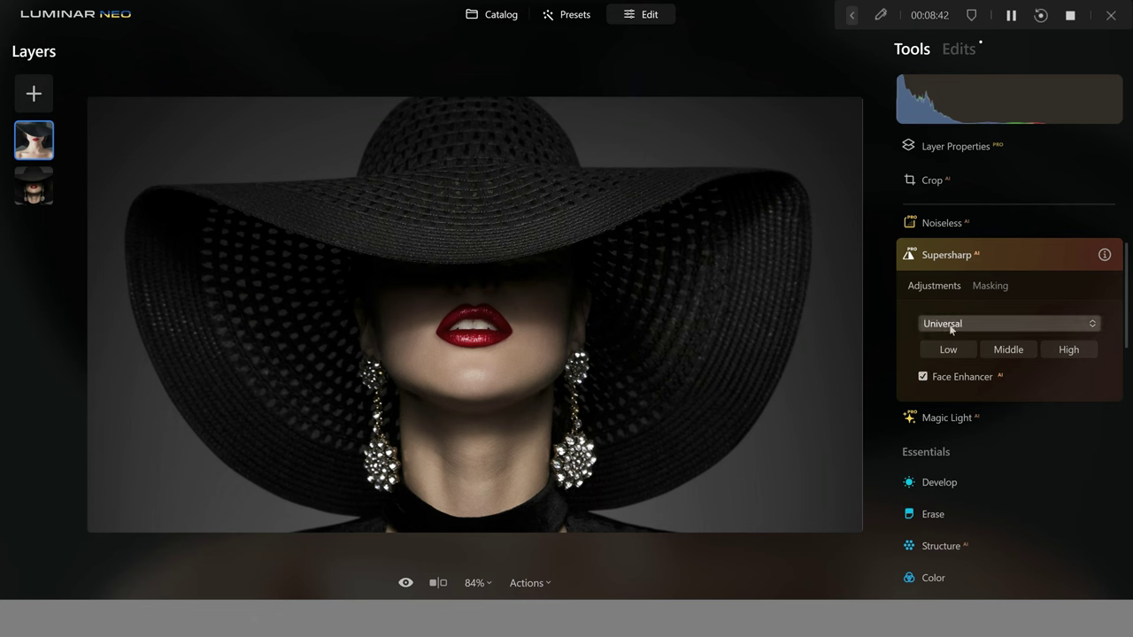
Restore the hat portrait layer's opacity to 100.
left_click(982, 146)
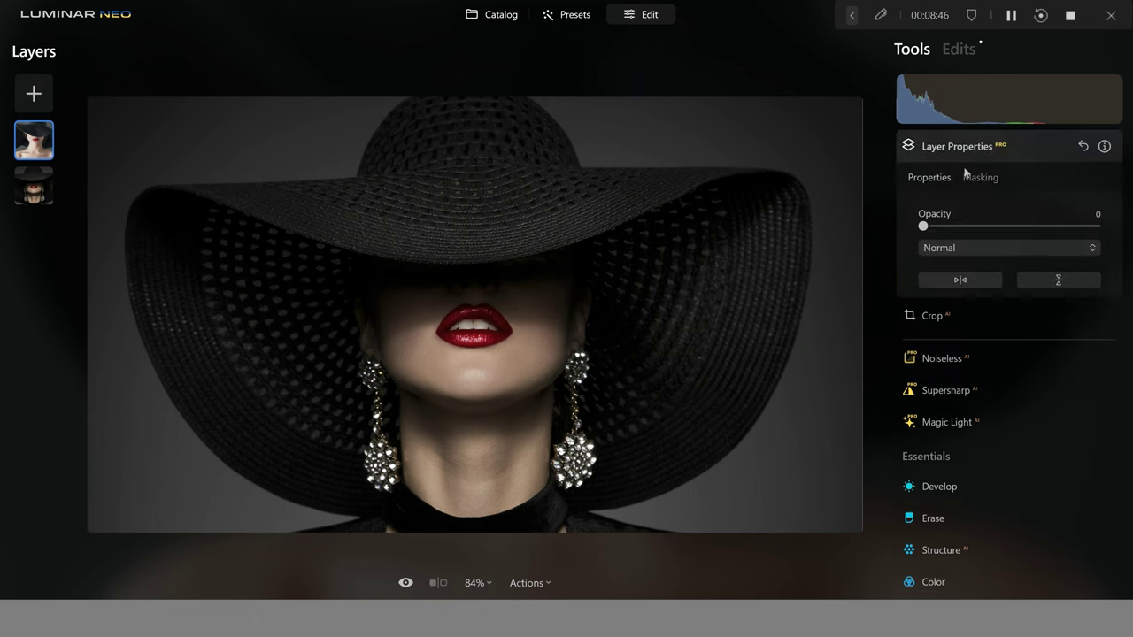
left_click_drag(924, 226, 1096, 226)
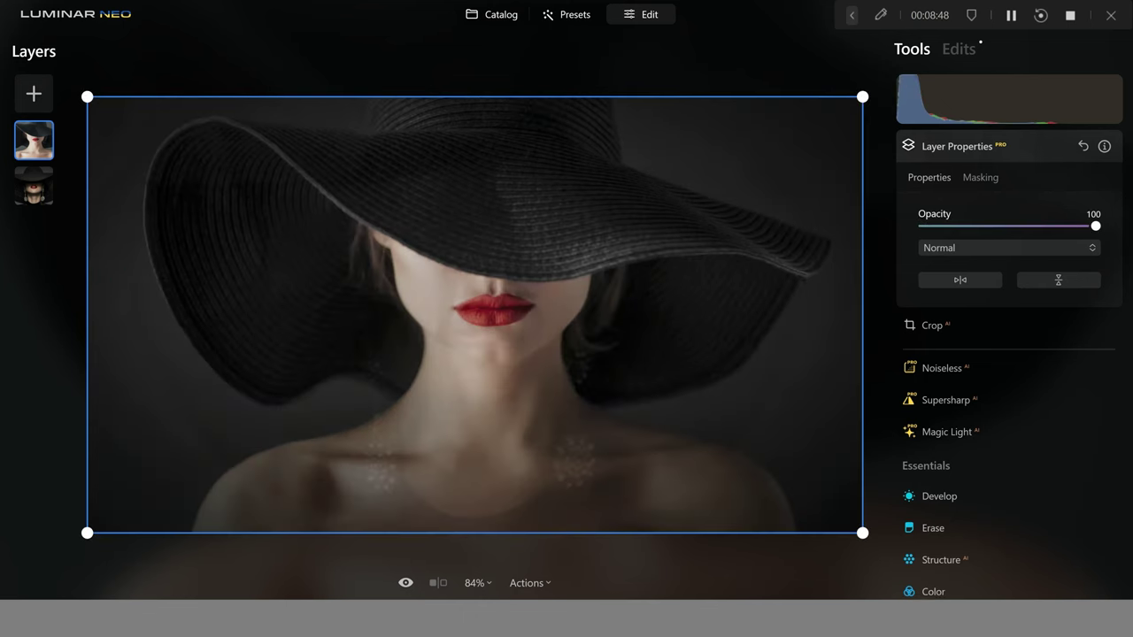
left_click(955, 146)
Sharpen the hat portrait with Supersharp in Universal mode at the Low level with Face Enhancer enabled, and inspect it at 100%.
left_click(943, 258)
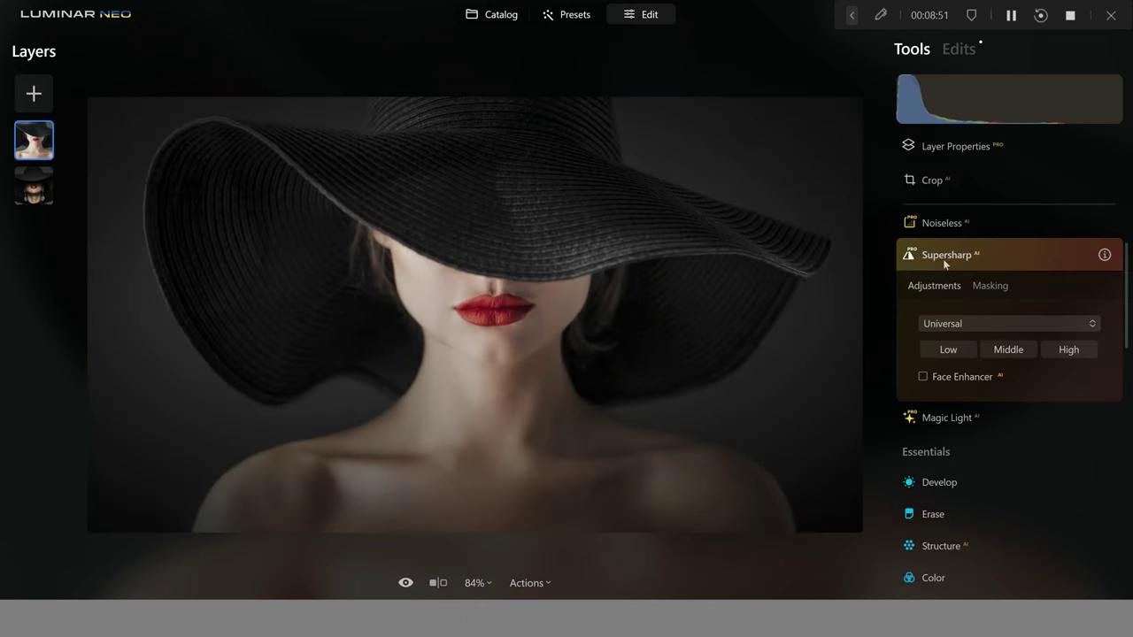
left_click(922, 376)
left_click(954, 350)
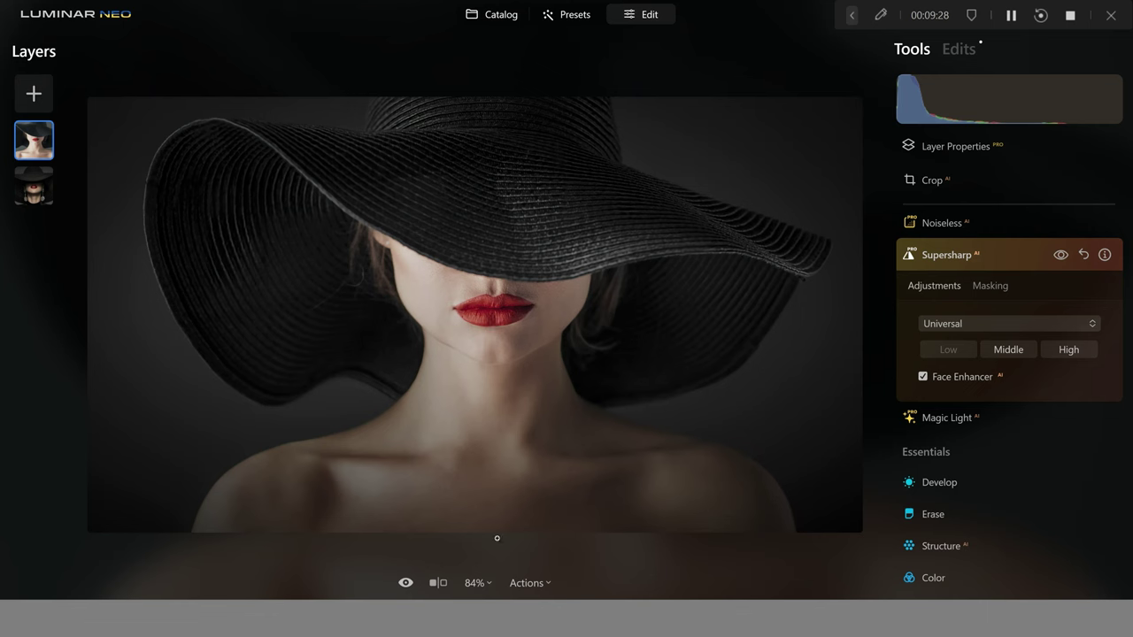
left_click(490, 583)
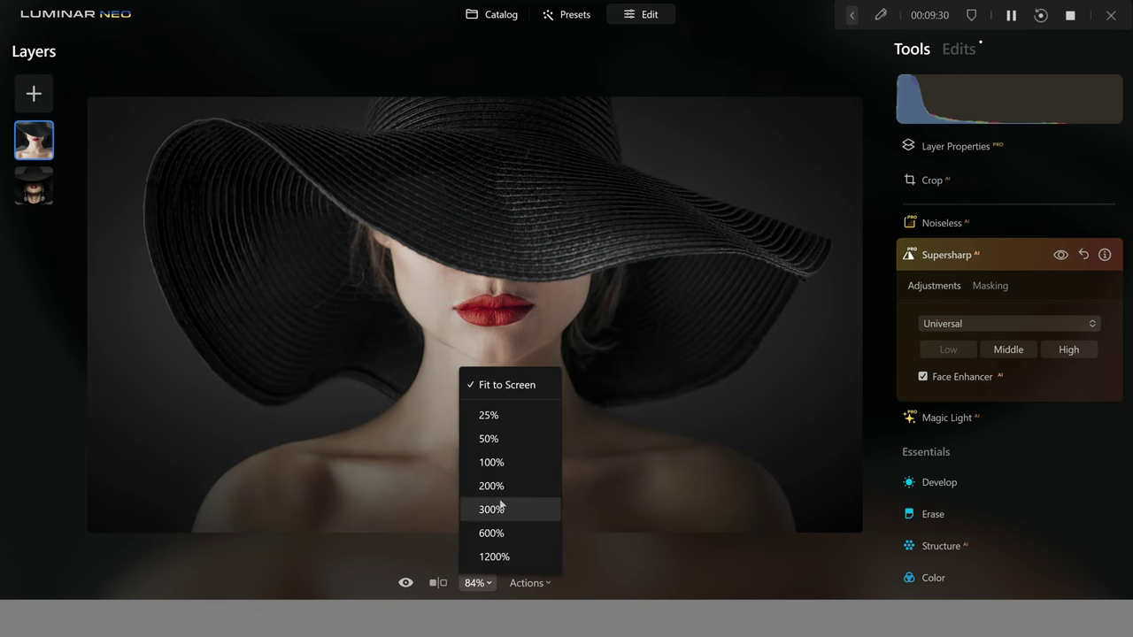
left_click(497, 462)
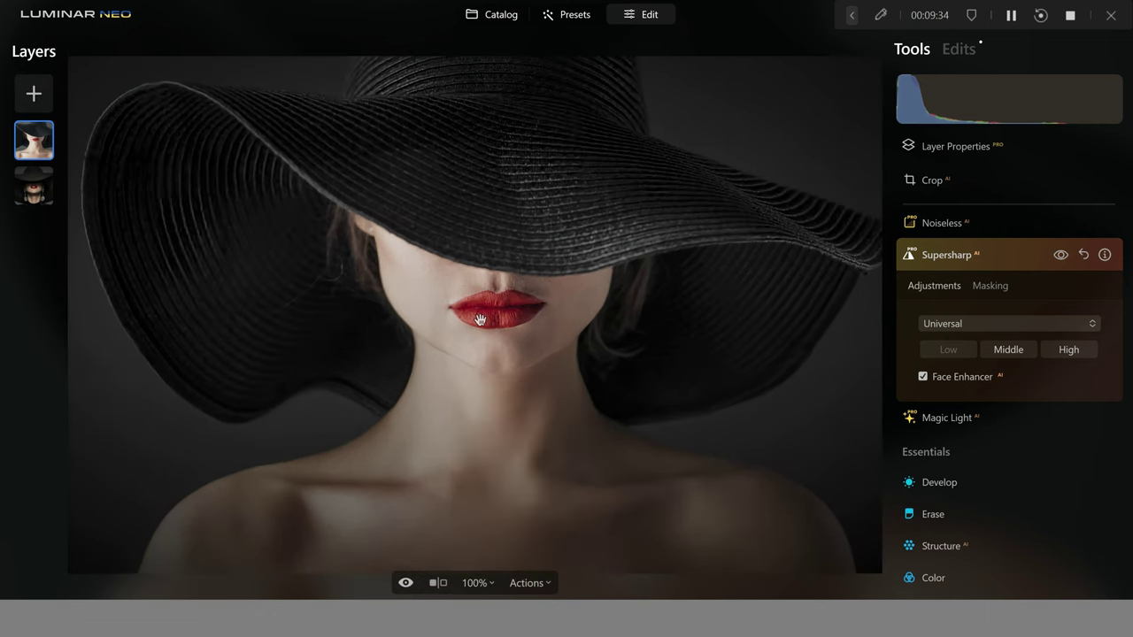
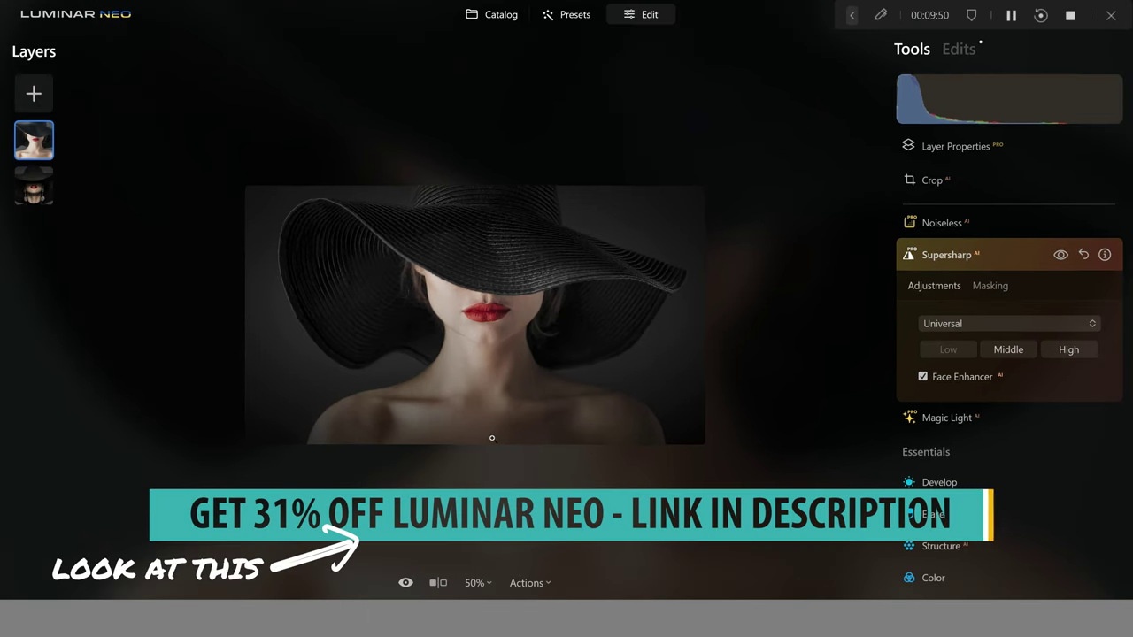
Open the catalog's portrait of the curly-haired woman on a beige background for editing.
left_click(501, 17)
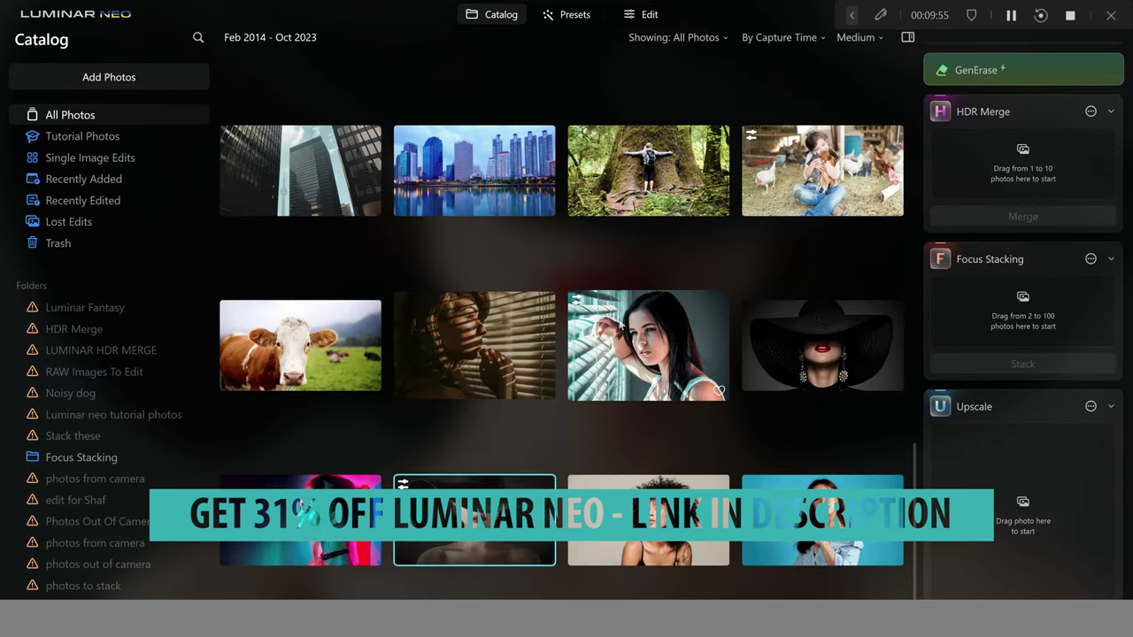
left_click(647, 549)
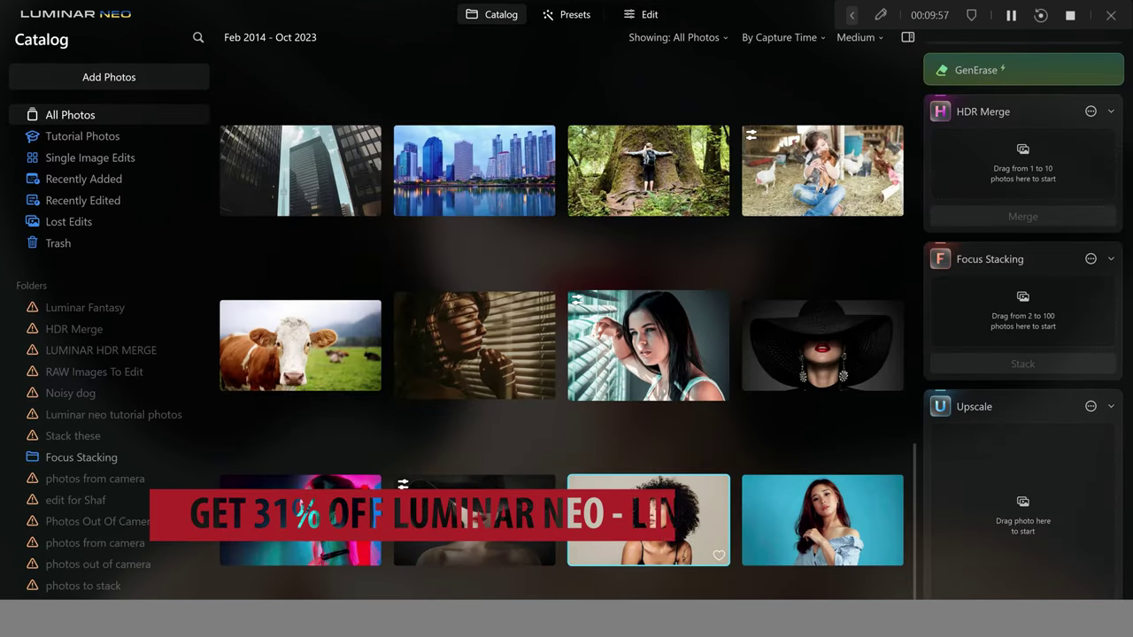
left_click(643, 16)
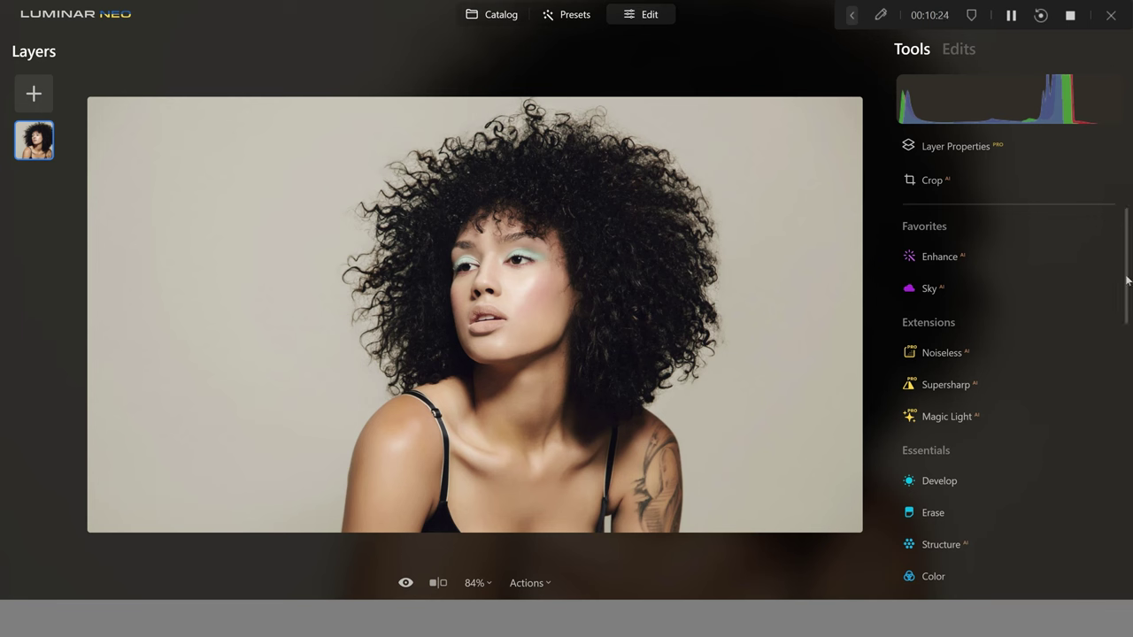
Tone the curly-haired portrait's shadows with a saturation of 100 and a hue of 297, and set the toning balance to -84.
scroll(1130, 301, "down", 3)
scroll(1126, 371, "down", 3)
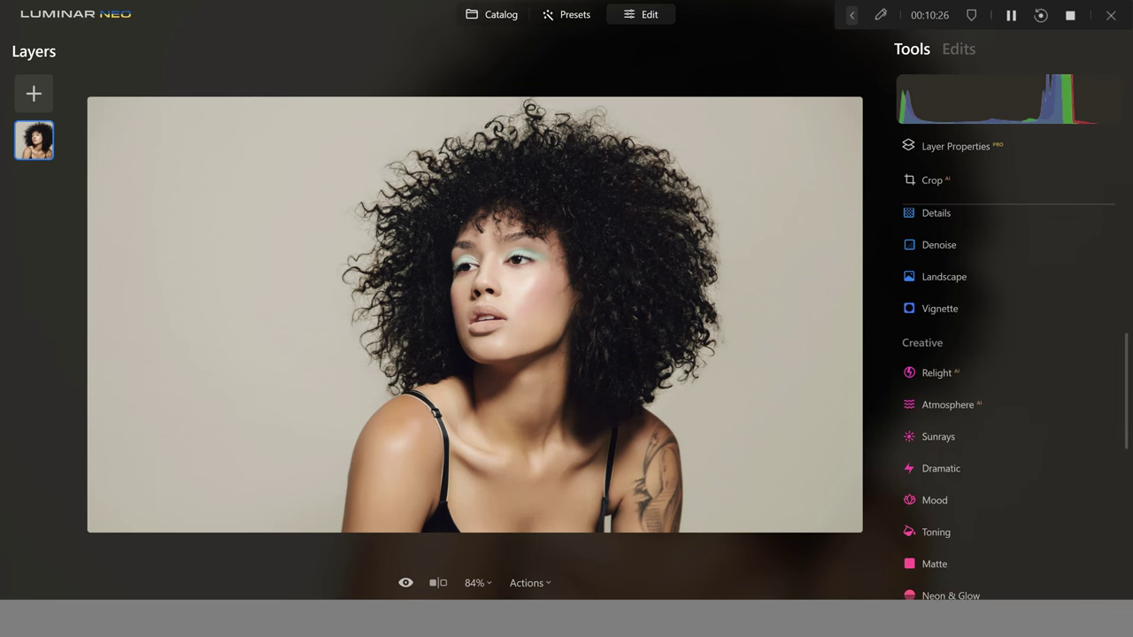
scroll(1009, 372, "down", 2)
scroll(1009, 372, "up", 2)
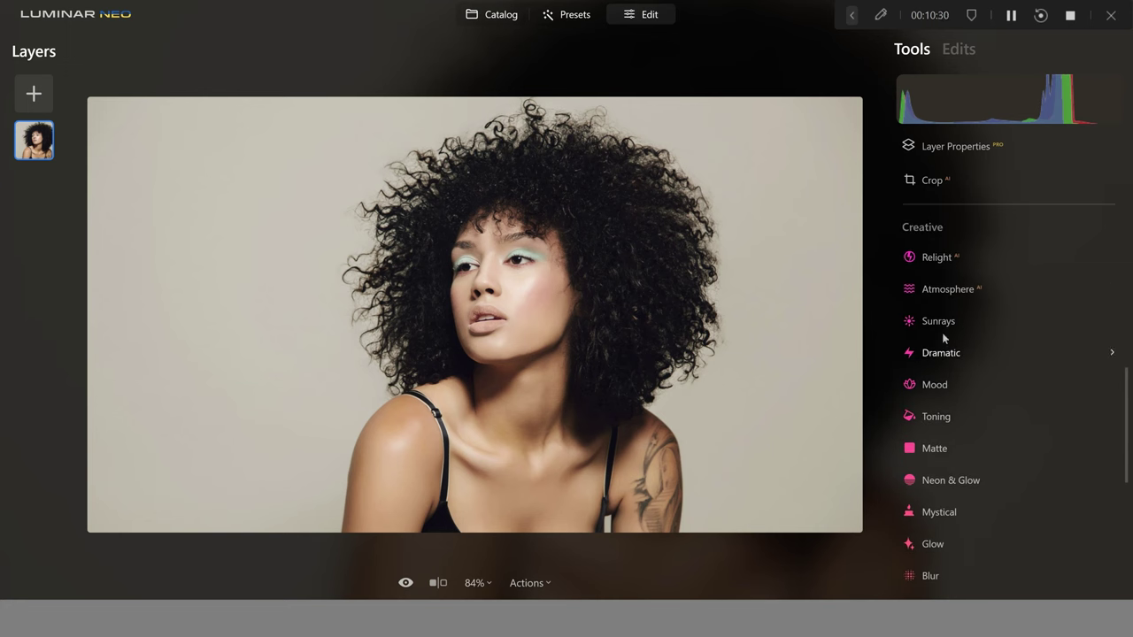
left_click(953, 414)
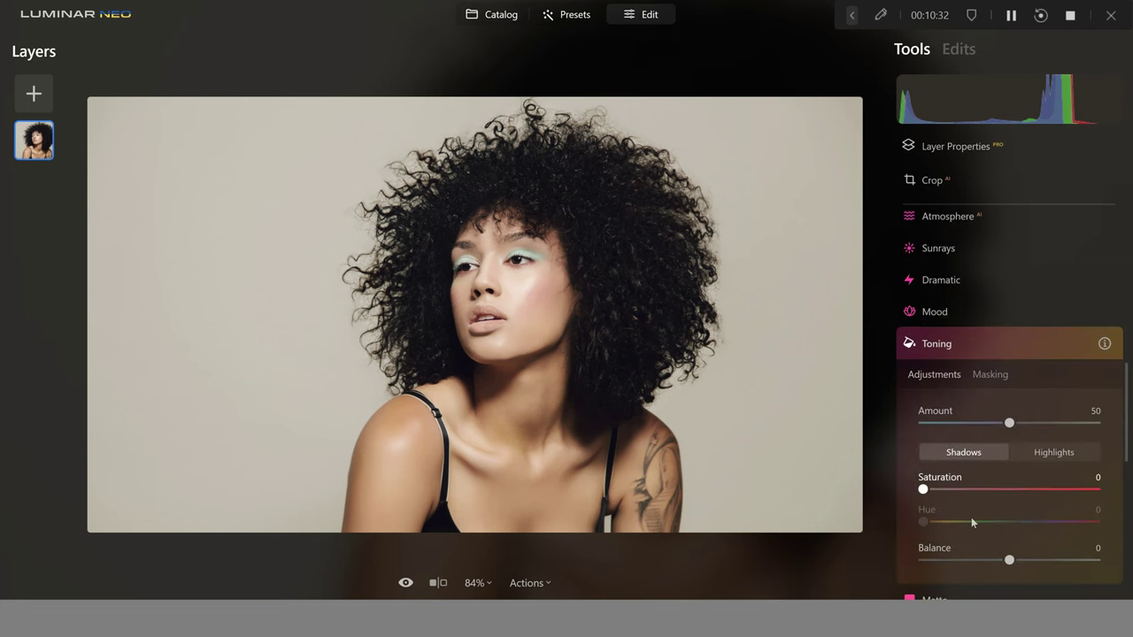
left_click_drag(923, 480, 967, 479)
left_click_drag(1051, 486, 1102, 483)
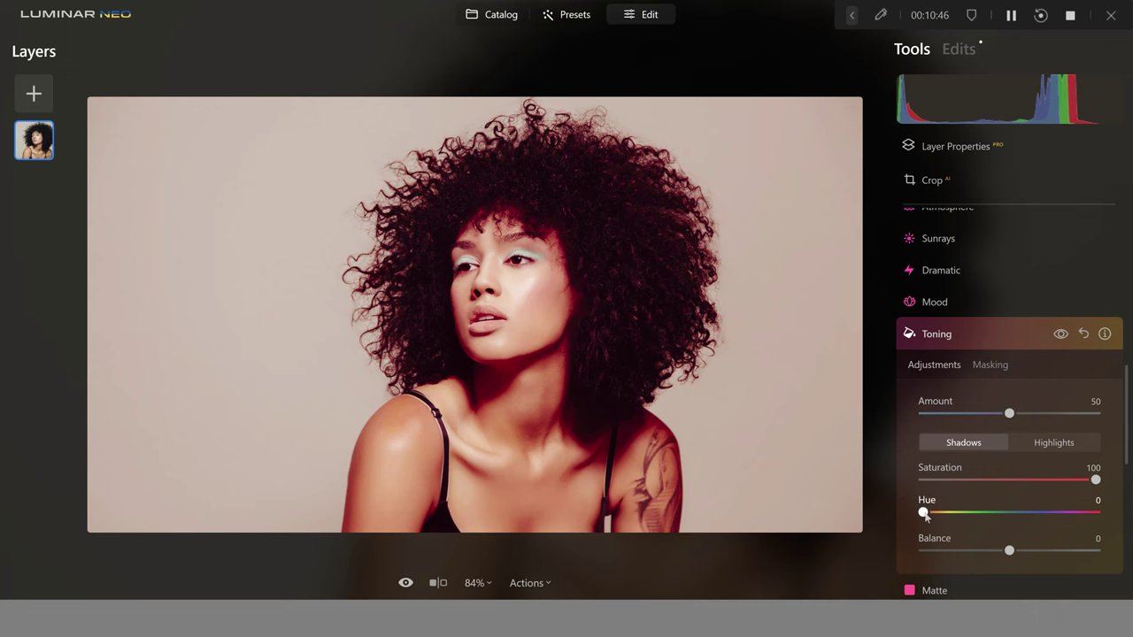
left_click_drag(924, 516, 1068, 521)
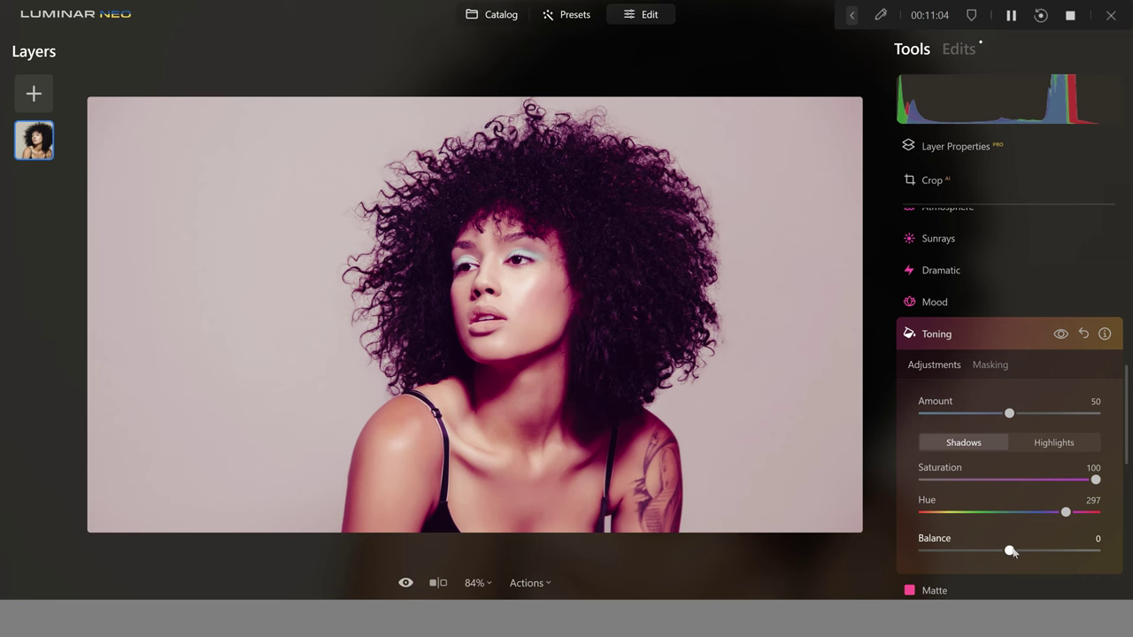
left_click_drag(1010, 552, 939, 552)
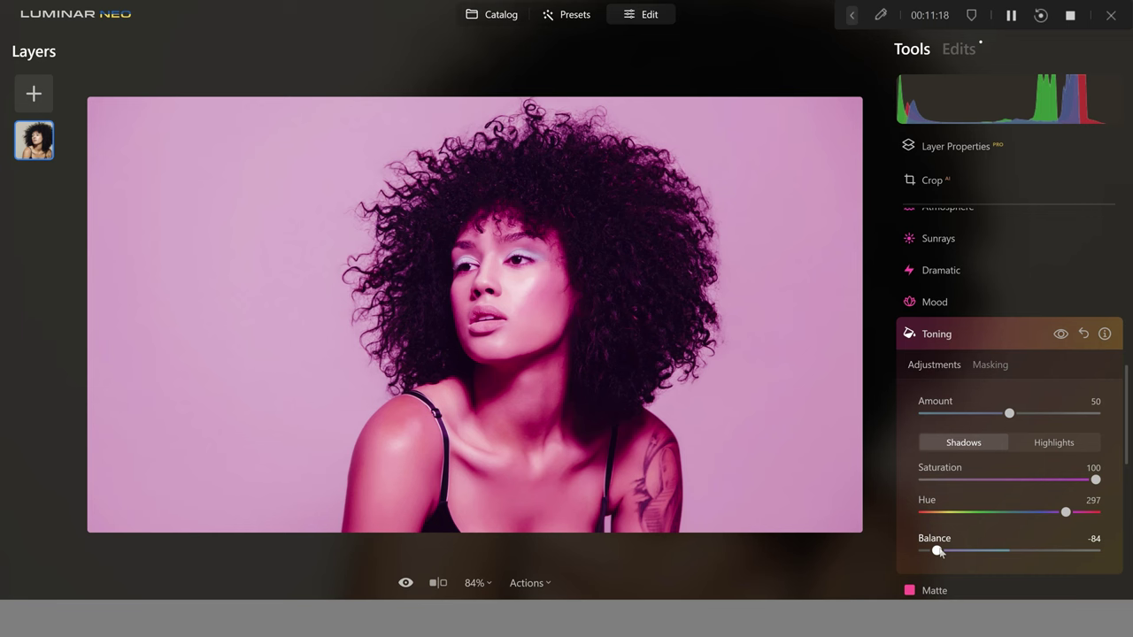
Mask the magenta toning with a linear gradient running from the photo's right edge to near its left edge, with its centre shifted slightly left.
left_click(996, 365)
scroll(995, 366, "down", 2)
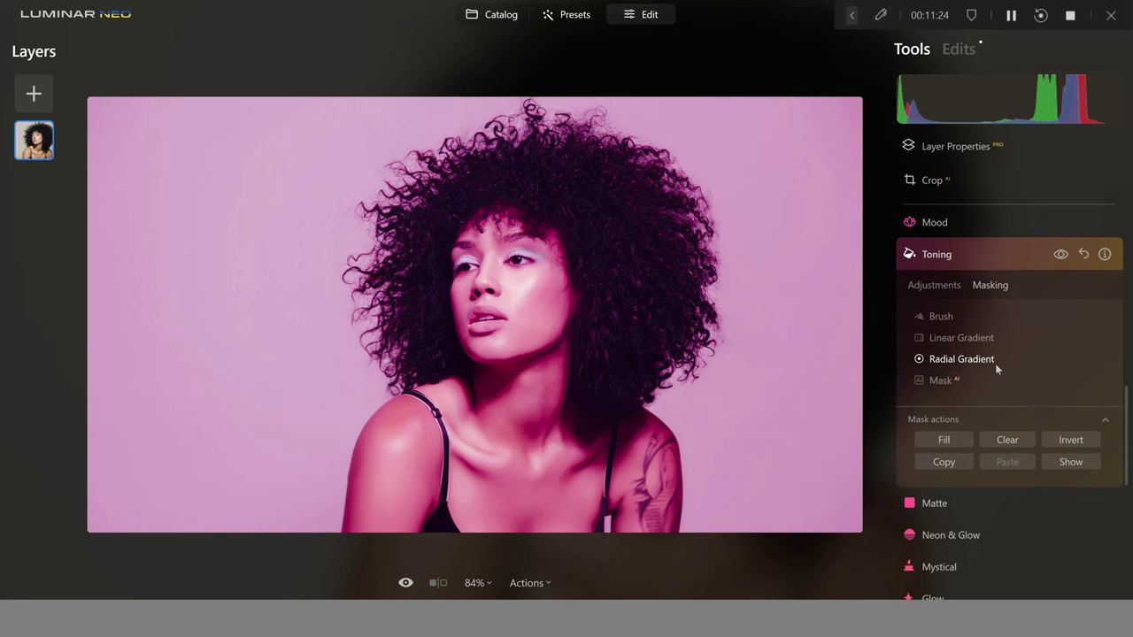
left_click(962, 338)
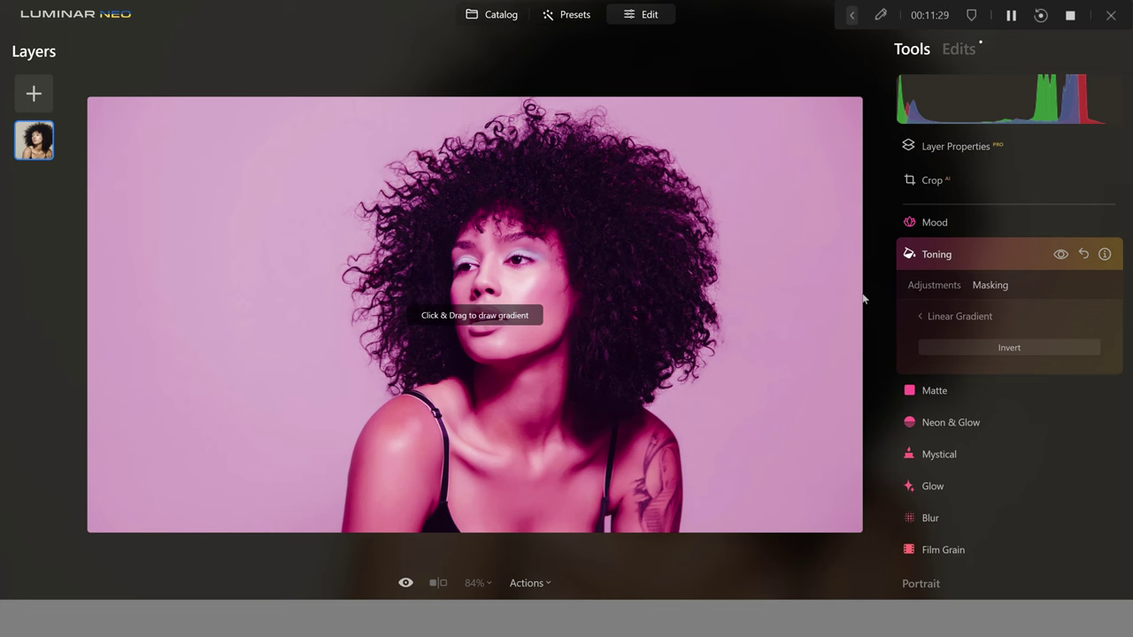
mouse_move(864, 298)
left_mouse_down()
mouse_move(310, 310)
mouse_move(162, 297)
mouse_move(136, 311)
left_mouse_up()
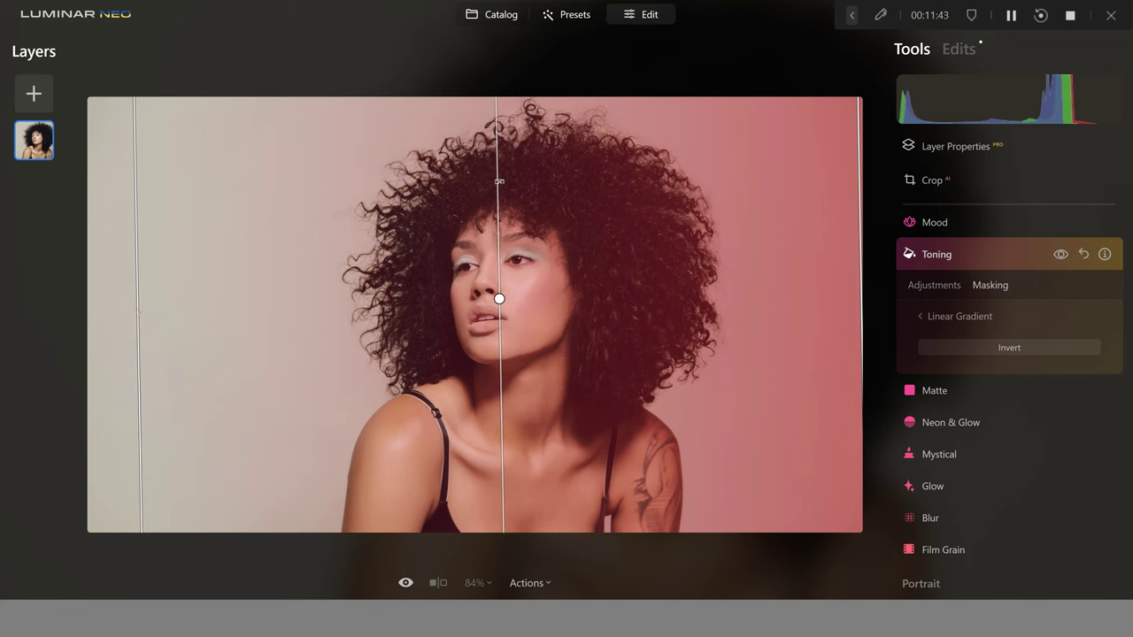
left_click_drag(500, 299, 484, 300)
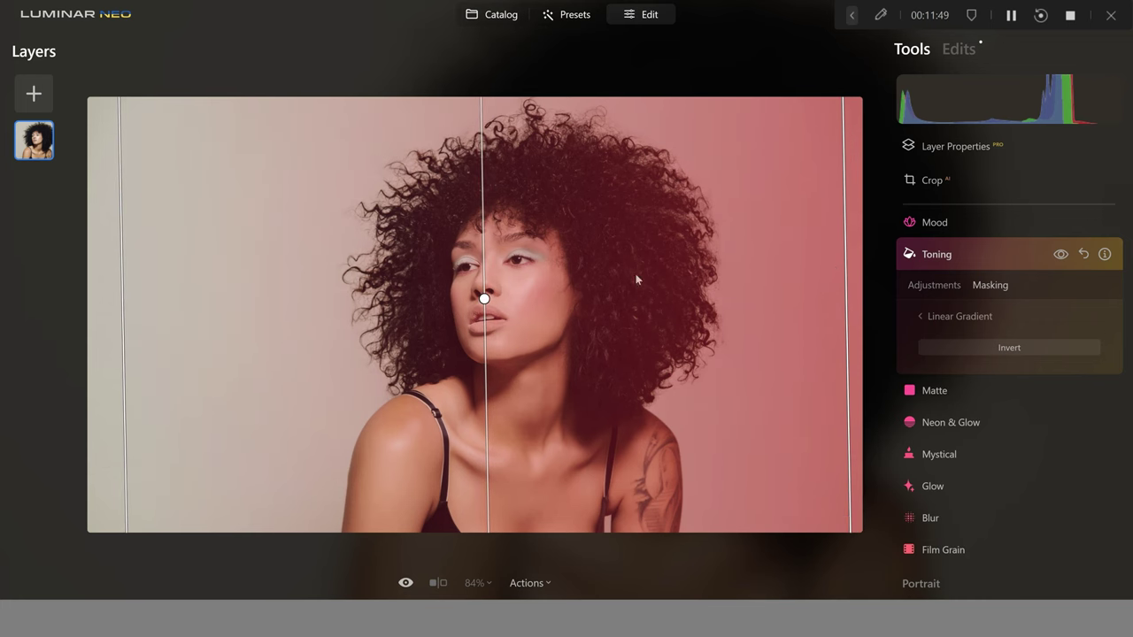
left_click(916, 286)
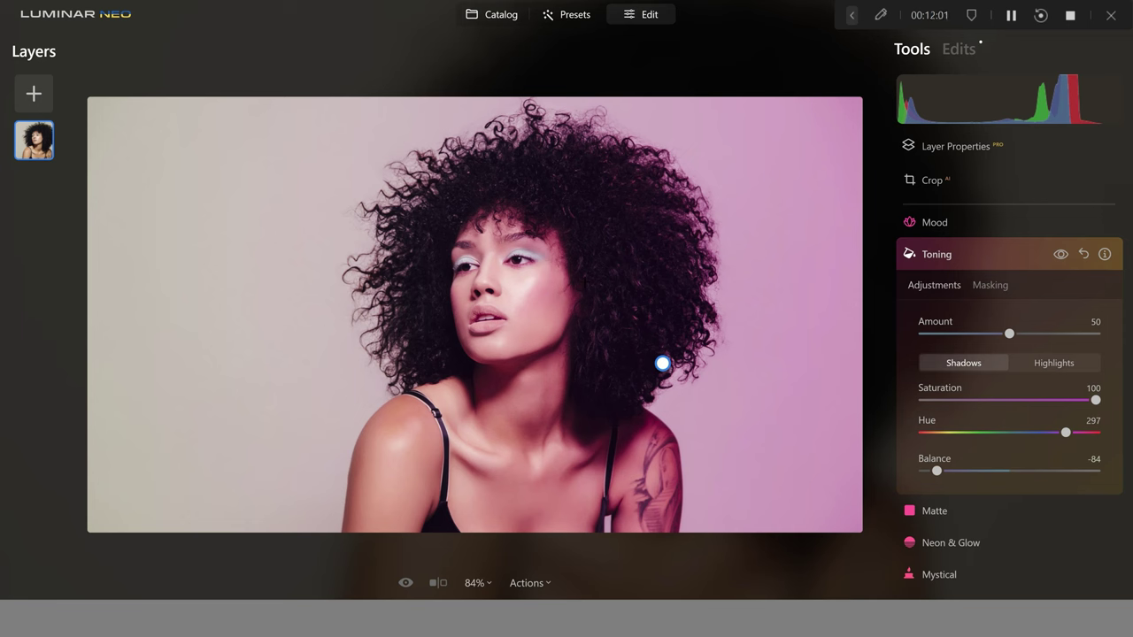
Add a second Toning adjustment with amount 100, shadow saturation 100, shadow hue 187 and balance -100.
left_click(929, 254)
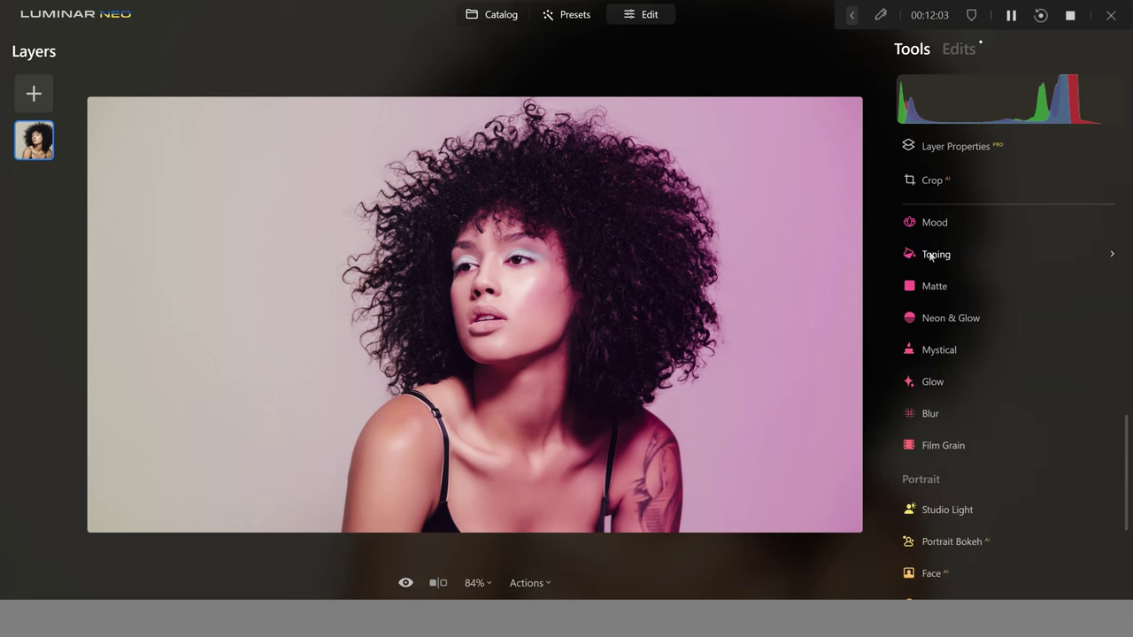
left_click(930, 256)
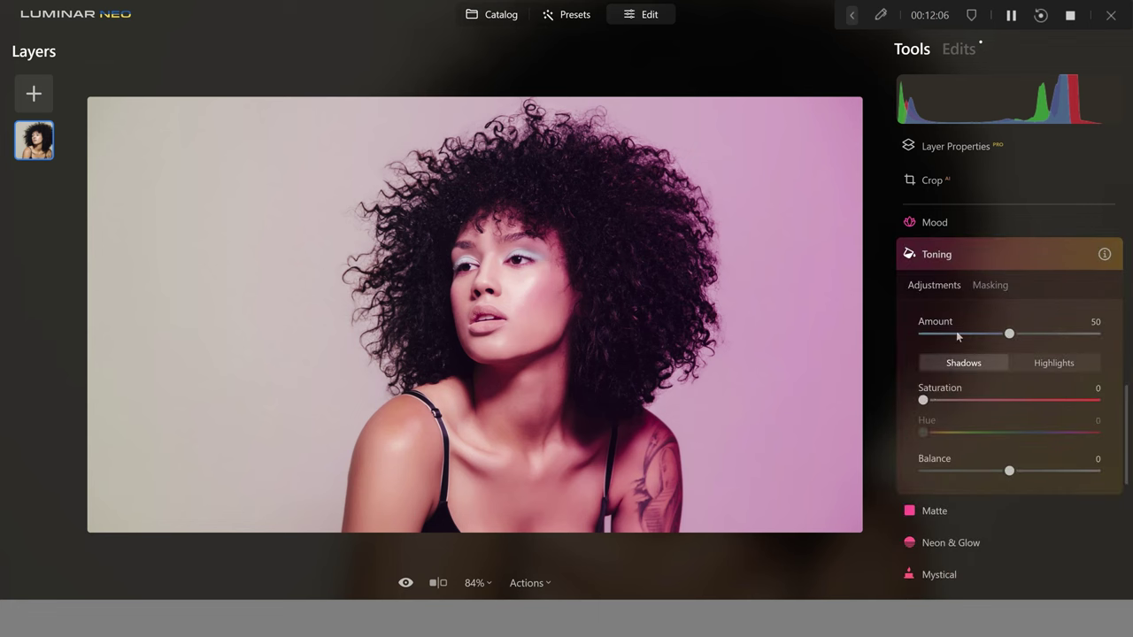
left_click_drag(924, 400, 1108, 405)
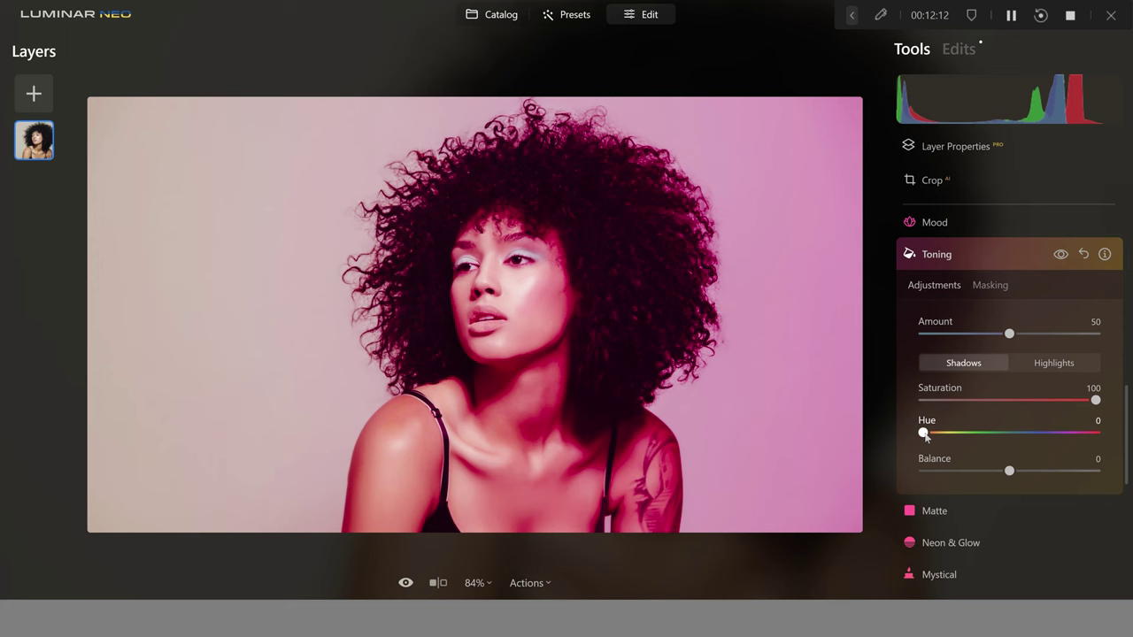
left_click_drag(924, 434, 1019, 435)
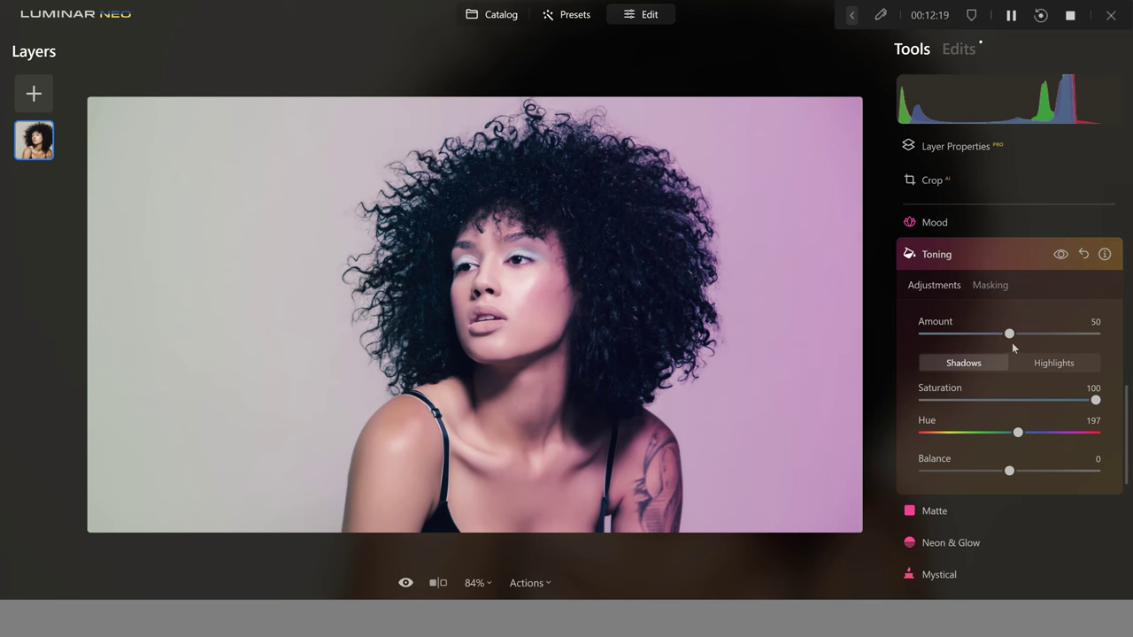
left_click_drag(1010, 333, 1111, 333)
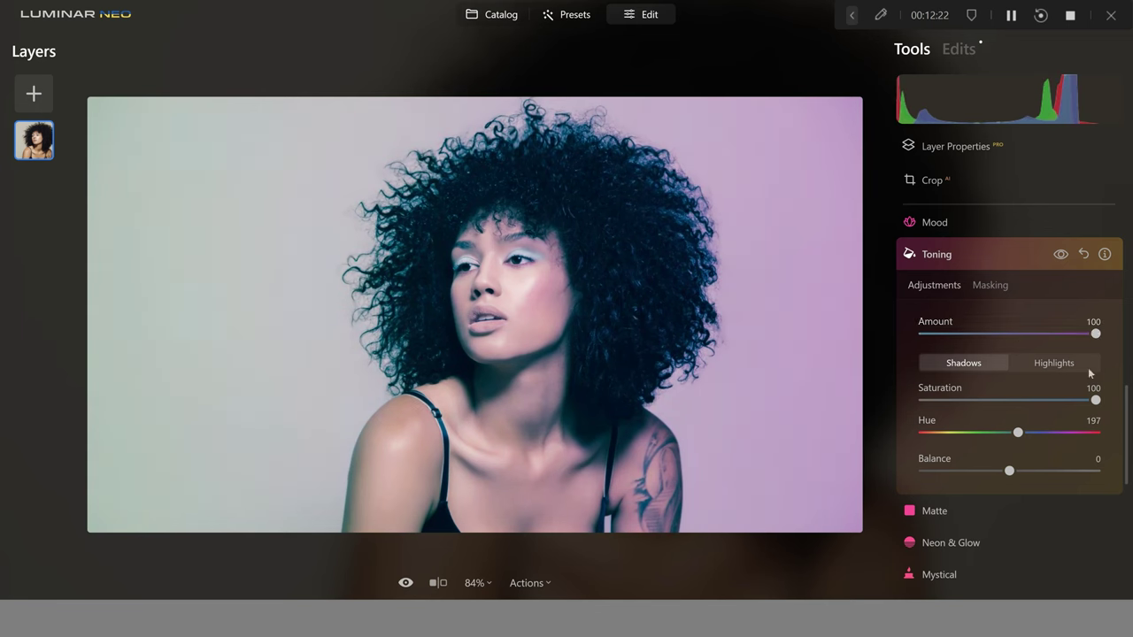
left_click_drag(1018, 433, 1014, 433)
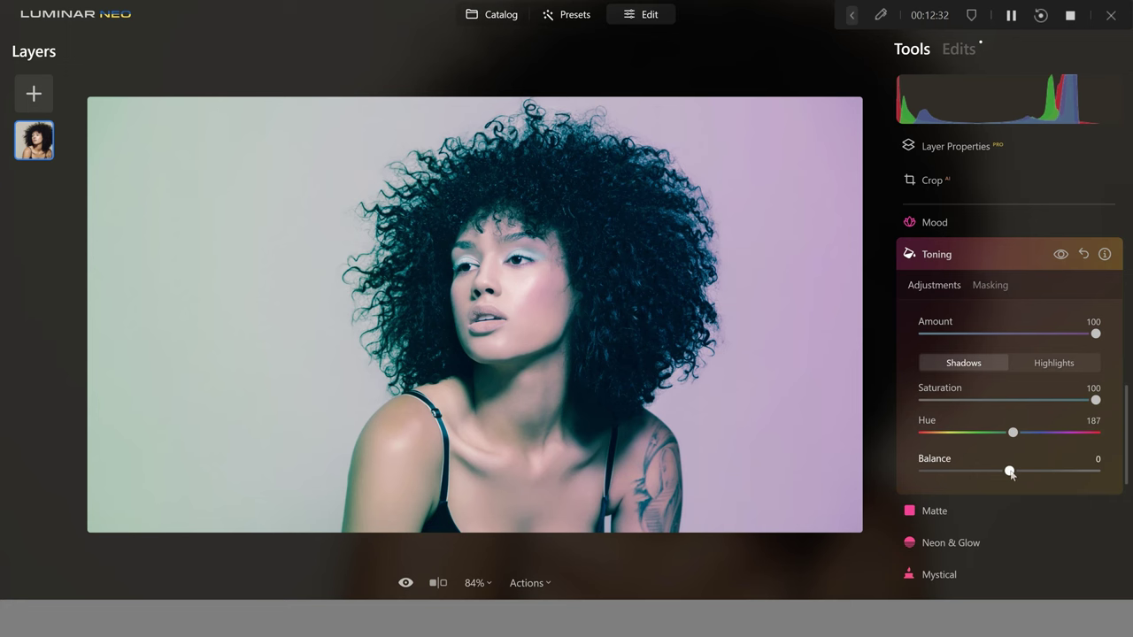
left_click_drag(979, 473, 916, 480)
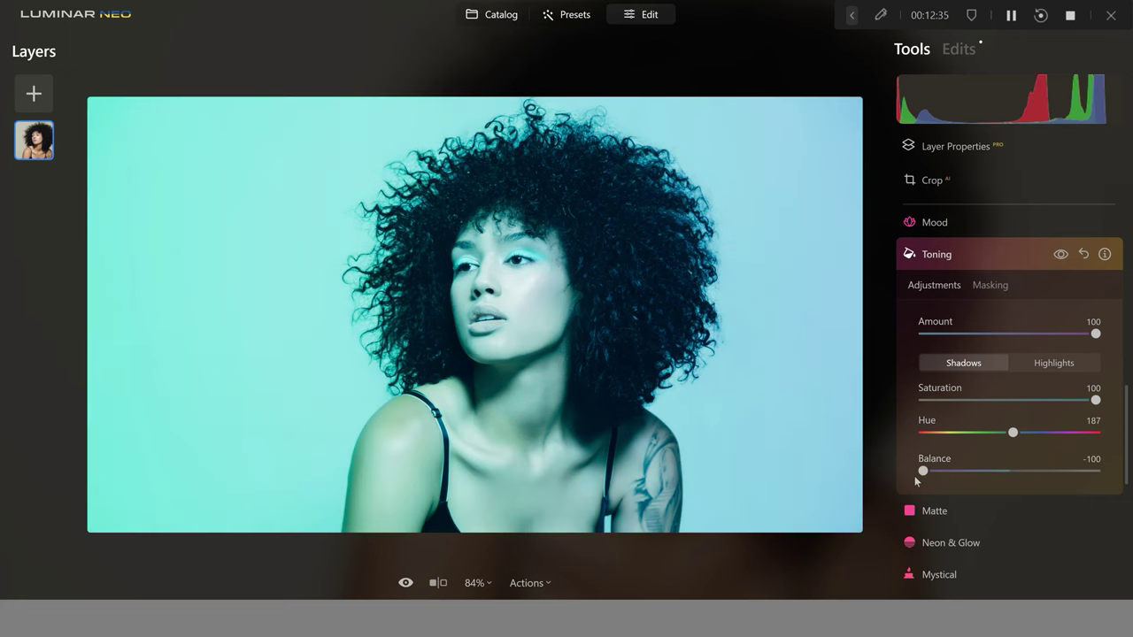
Mask the teal toning with a linear gradient from the photo's left edge to the hair's right side, and shift it slightly right.
left_click(989, 285)
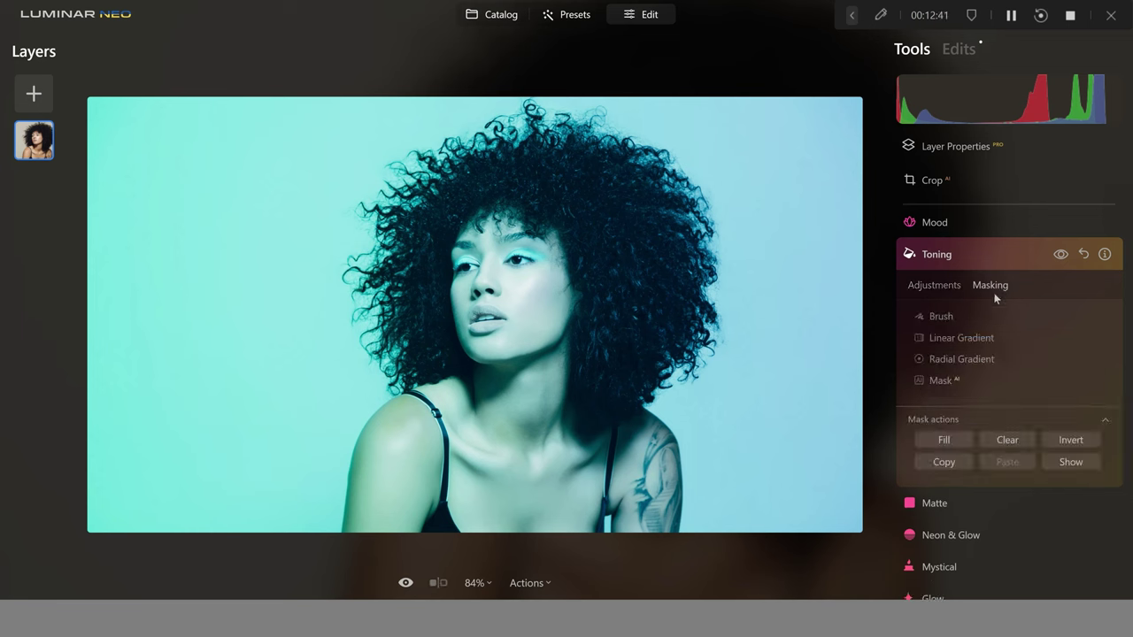
left_click(959, 339)
left_click_drag(91, 317, 724, 297)
left_click_drag(406, 303, 437, 329)
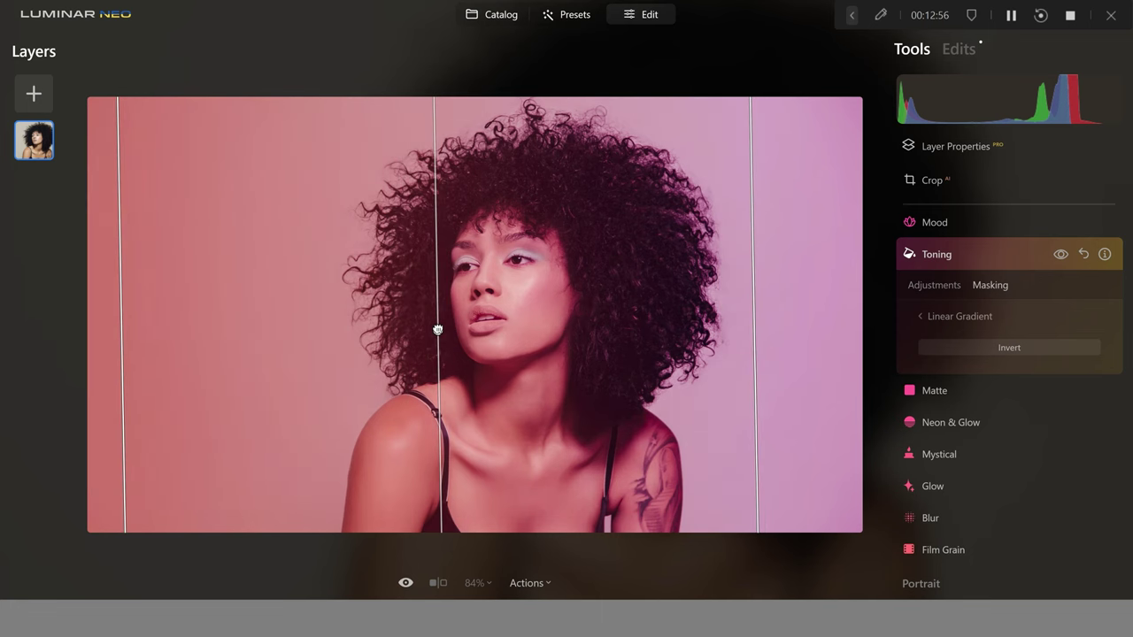
left_click(932, 289)
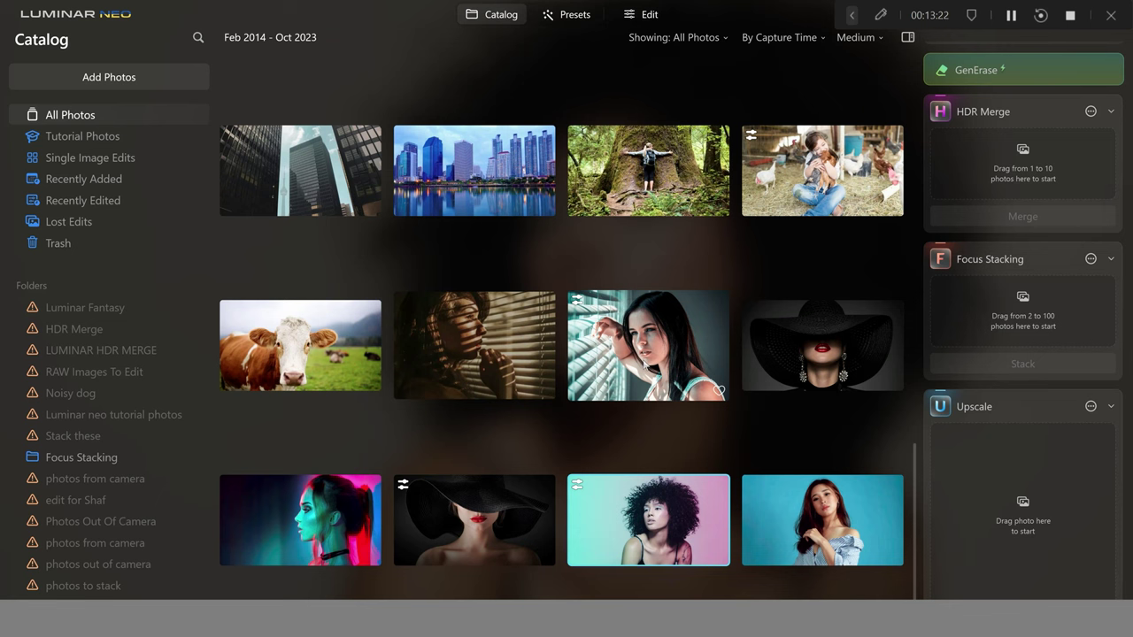
Open the catalog's portrait of the dark-haired woman leaning against white window blinds for editing.
left_click(643, 363)
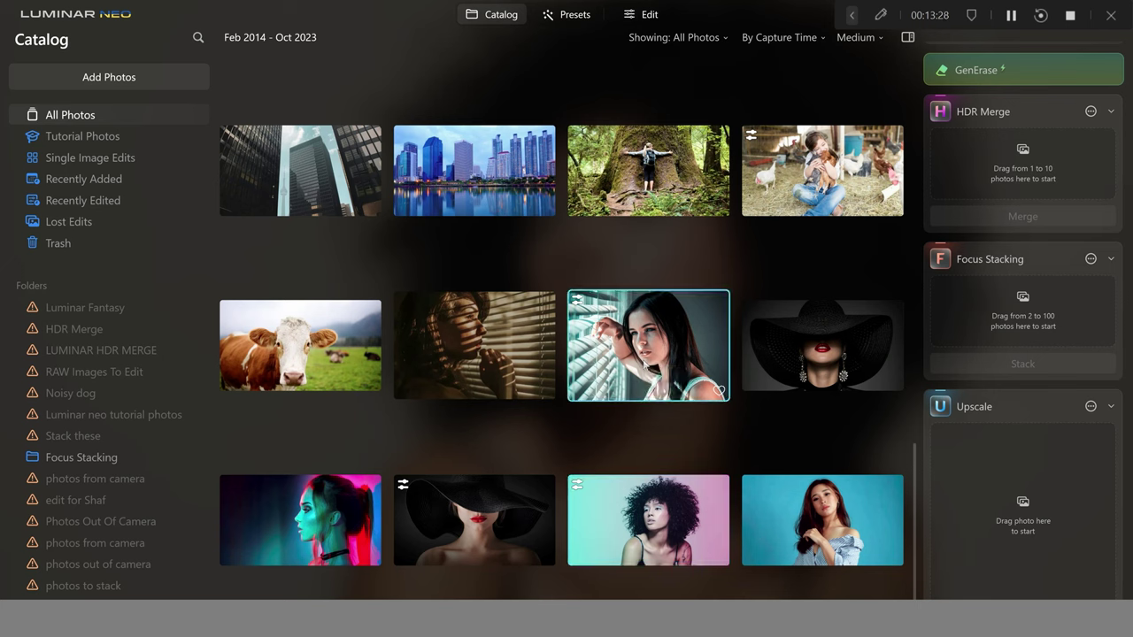
left_click(650, 15)
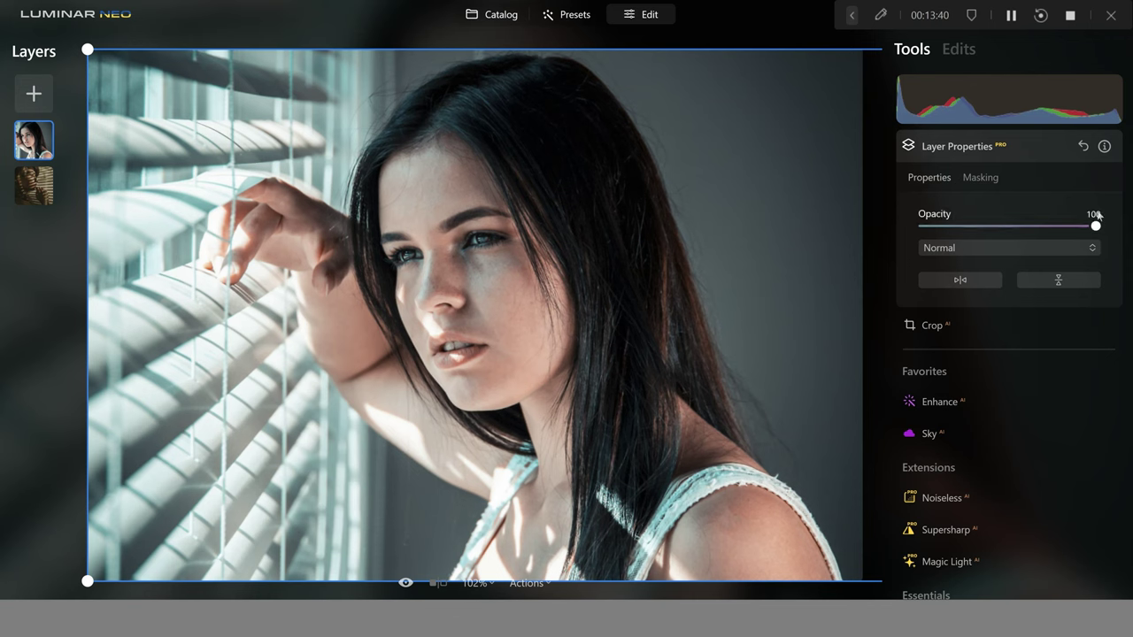
Compare the blinds portrait with the reference layer beneath it by lowering its opacity to 0 and restoring it to 100.
left_click_drag(1095, 226, 1058, 225)
left_click_drag(918, 232, 894, 229)
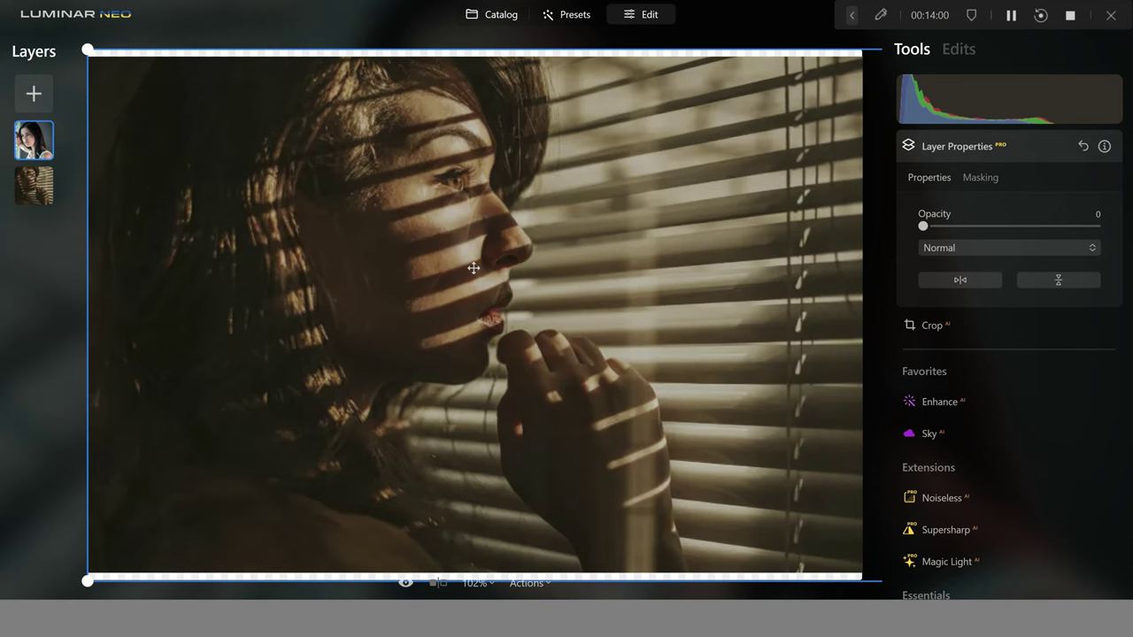
left_click_drag(950, 226, 1105, 226)
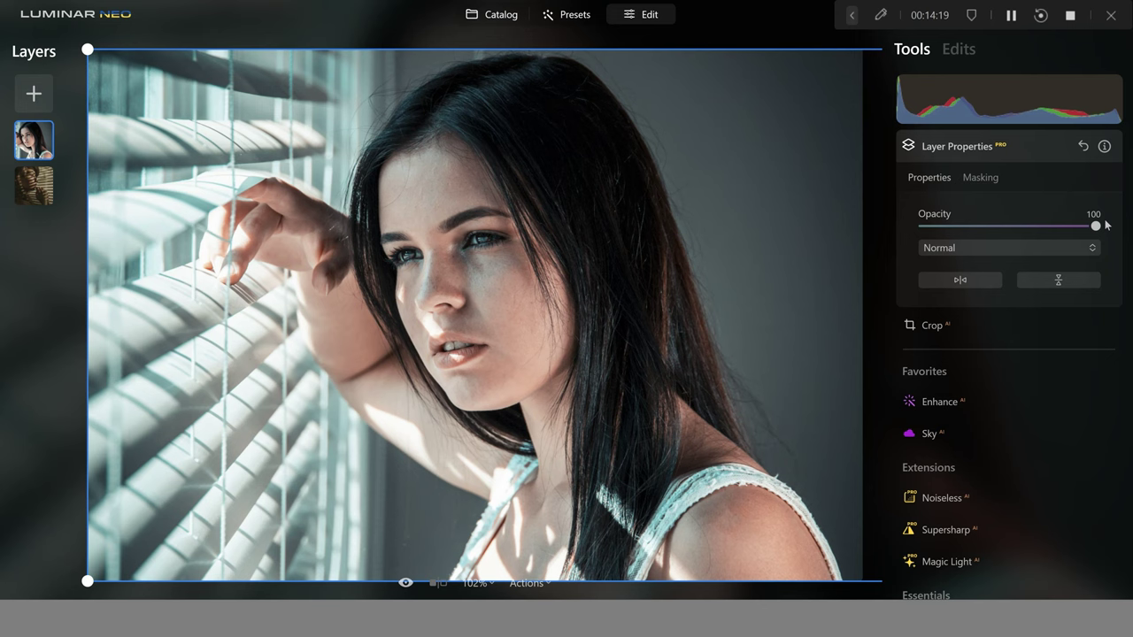
left_click(974, 148)
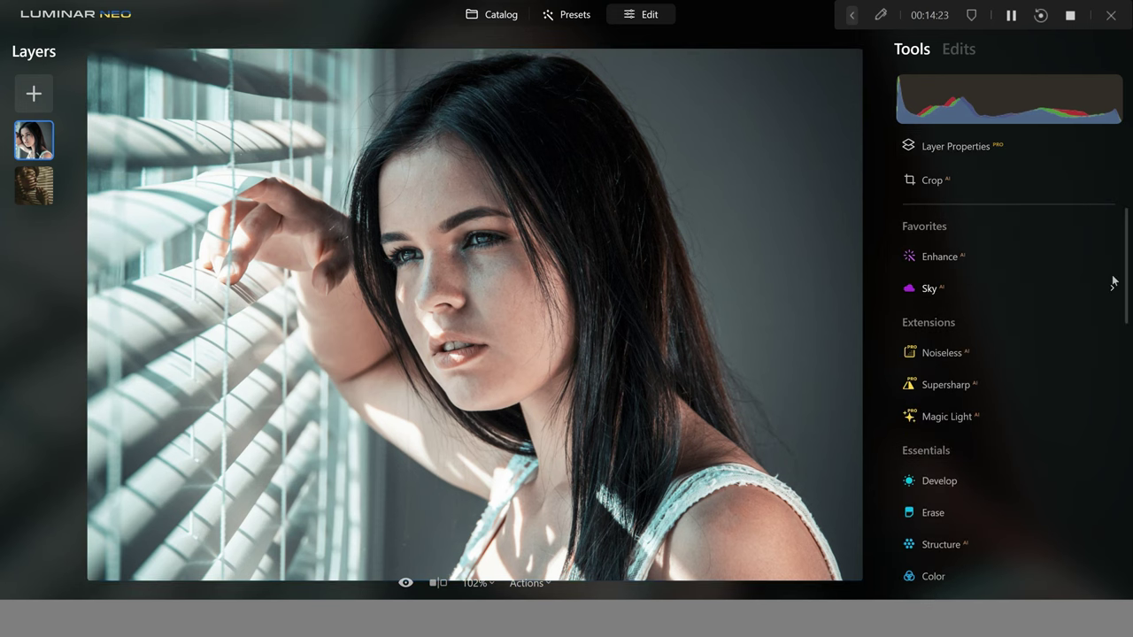
Desaturate the blinds portrait by setting the Develop color saturation to -88.
scroll(1128, 314, "down", 2)
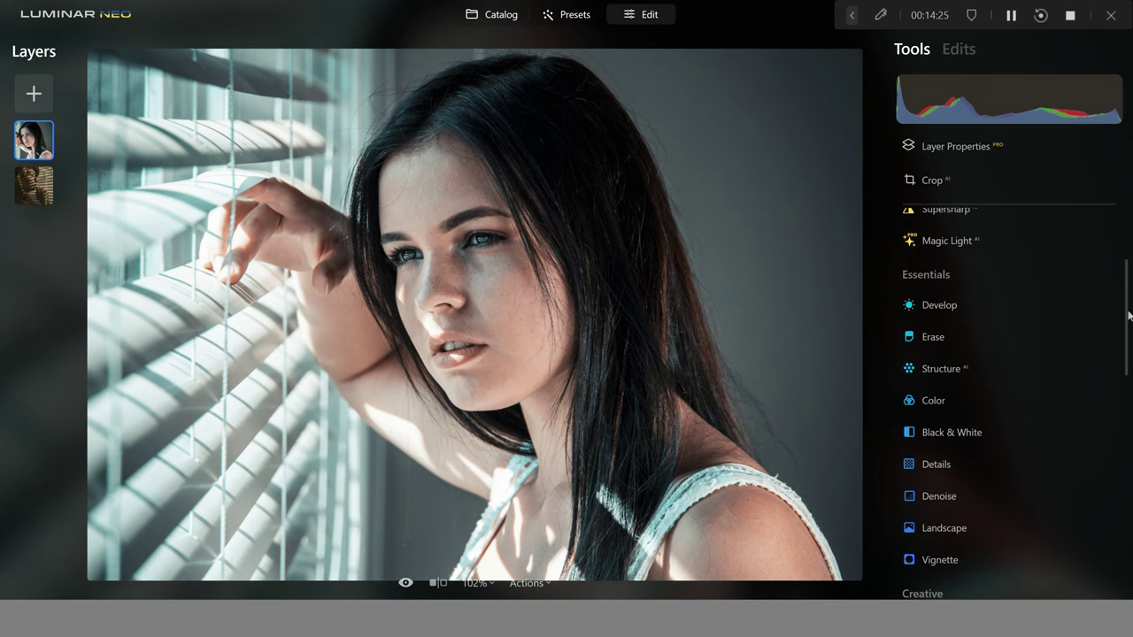
left_click(978, 306)
scroll(1128, 336, "down", 2)
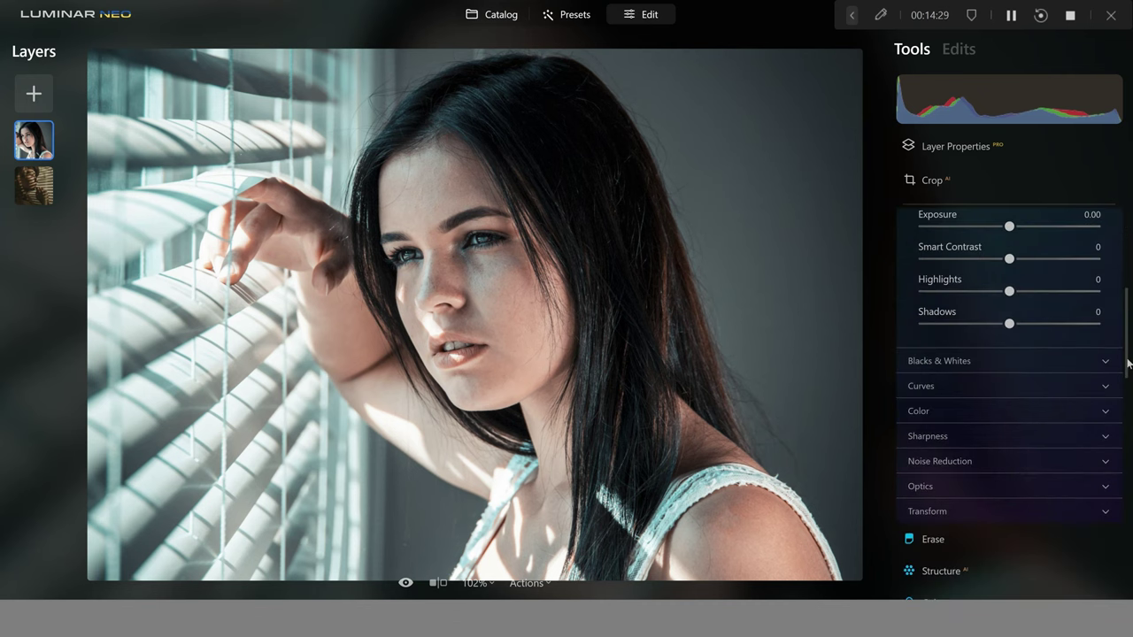
left_click(1104, 412)
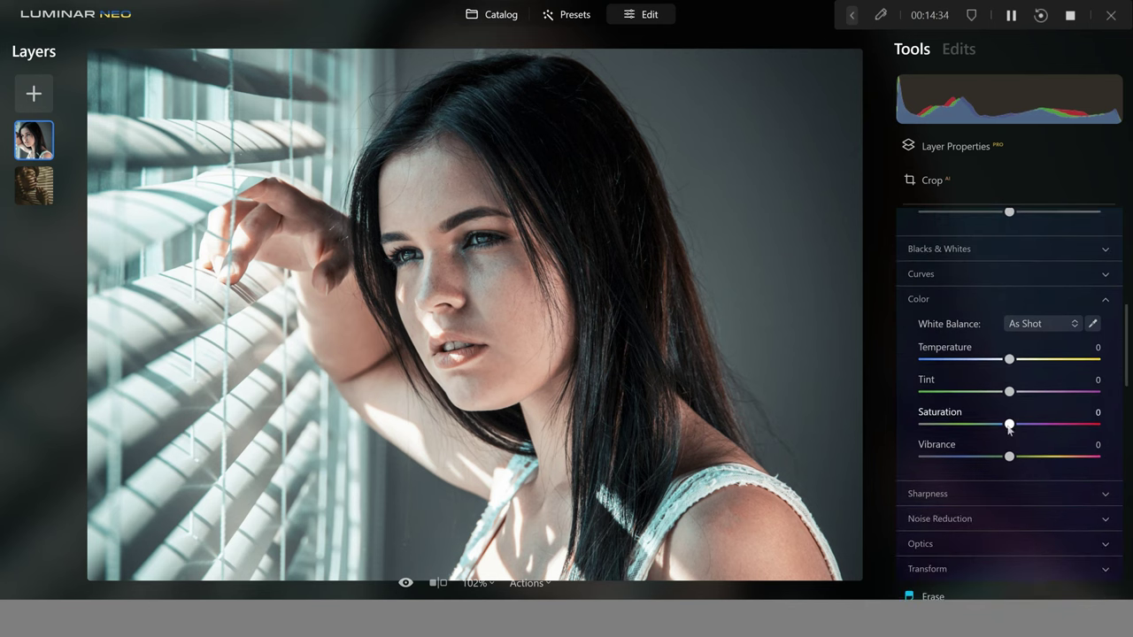
left_click_drag(1009, 425, 933, 426)
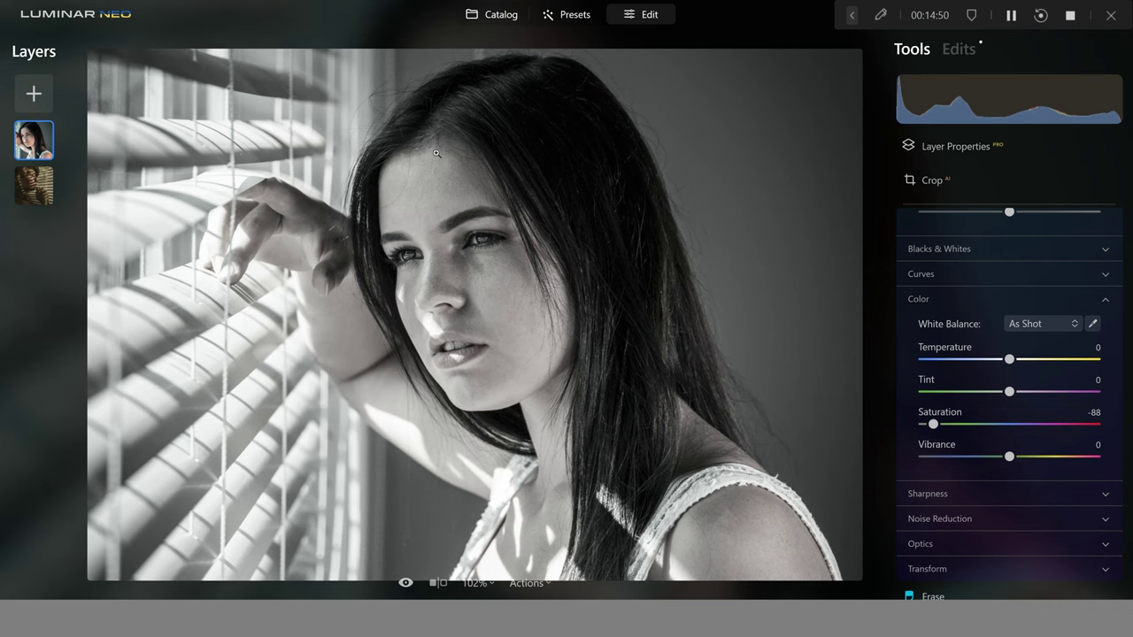
Add a fresh Develop adjustment to the blinds portrait and set its exposure to -1.62.
left_click_drag(1127, 323, 1126, 307)
scroll(1127, 309, "up", 5)
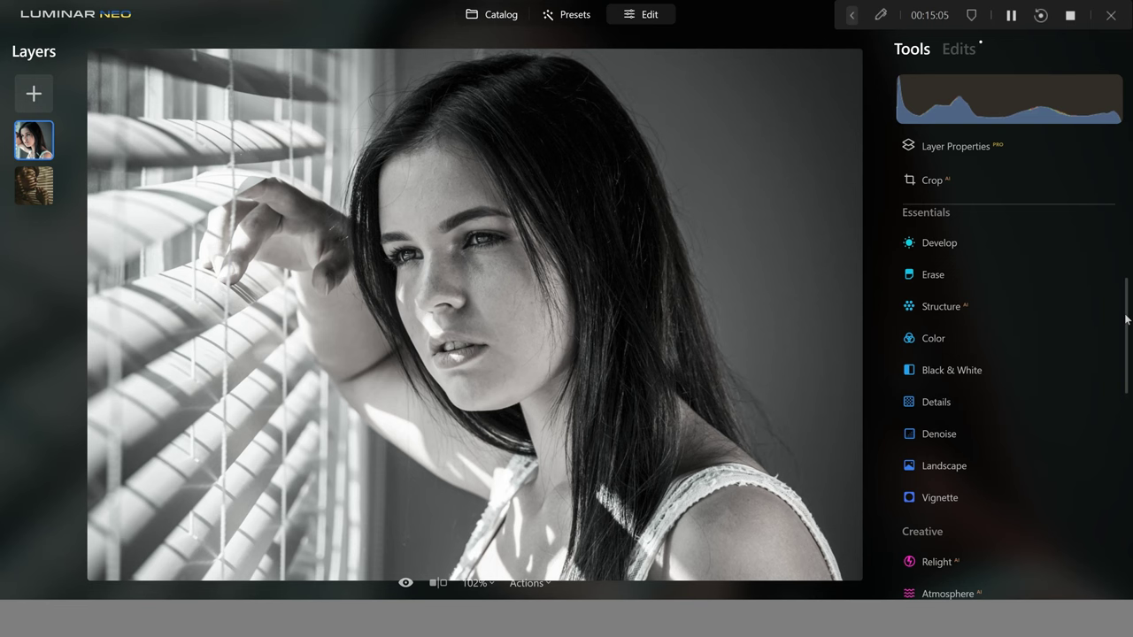
left_click(958, 247)
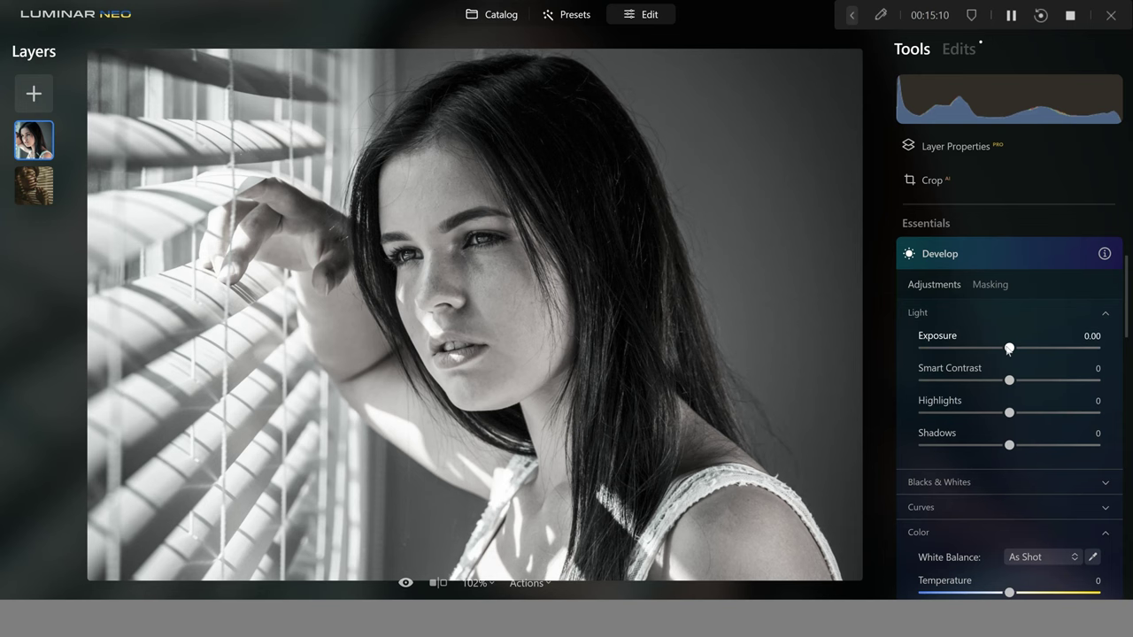
left_click_drag(1008, 348, 981, 350)
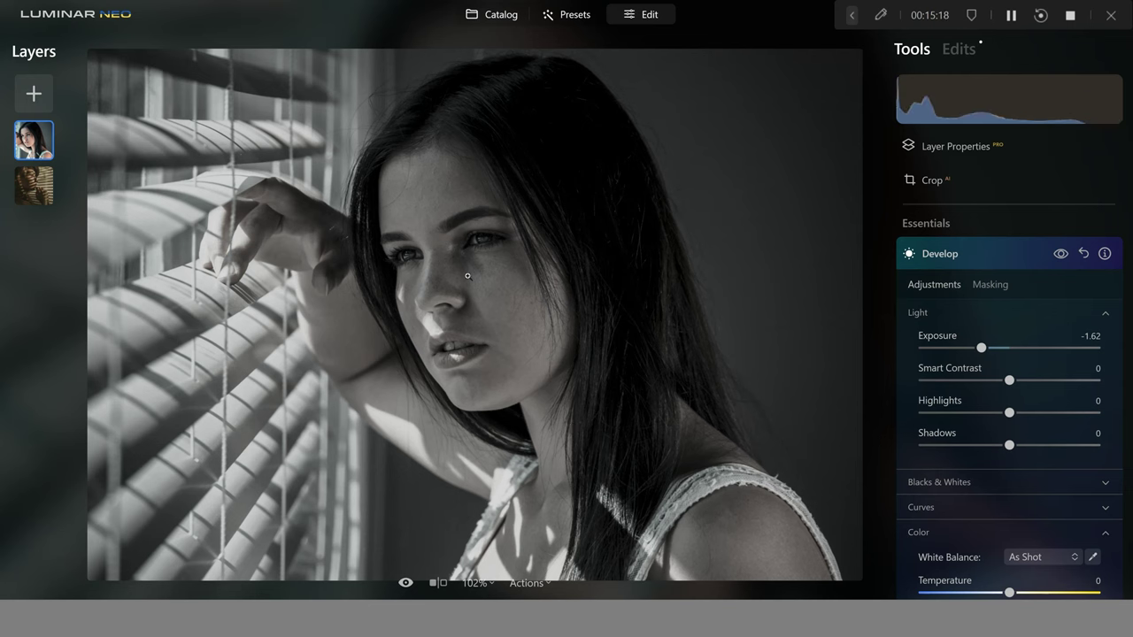
Add another Develop adjustment to the blinds portrait with the exposure at -1.89.
left_click(923, 255)
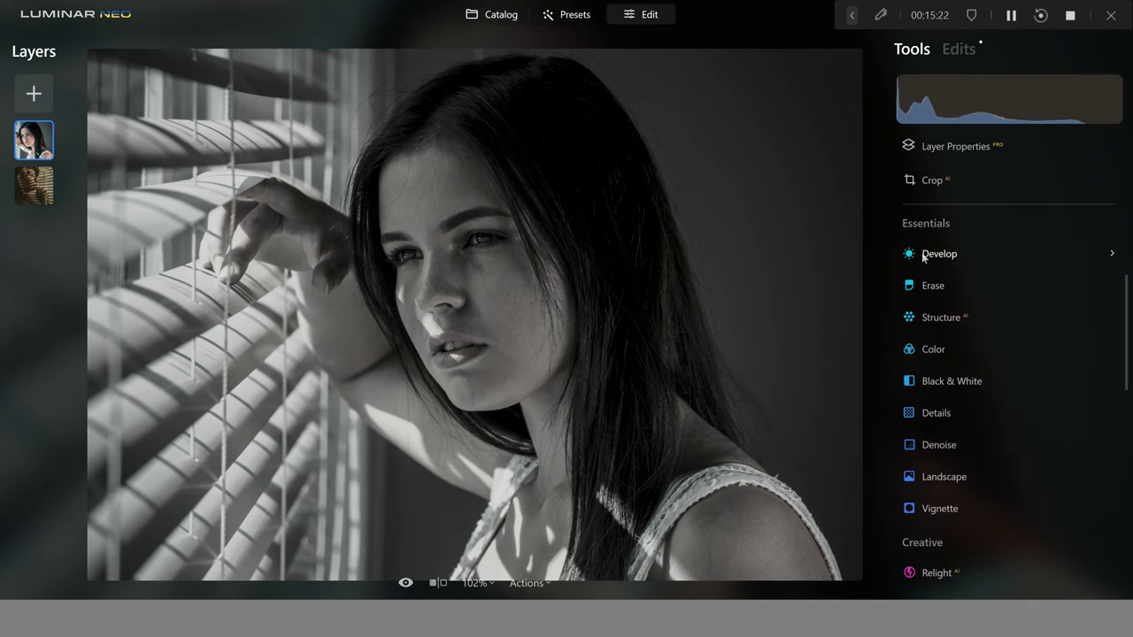
left_click(921, 253)
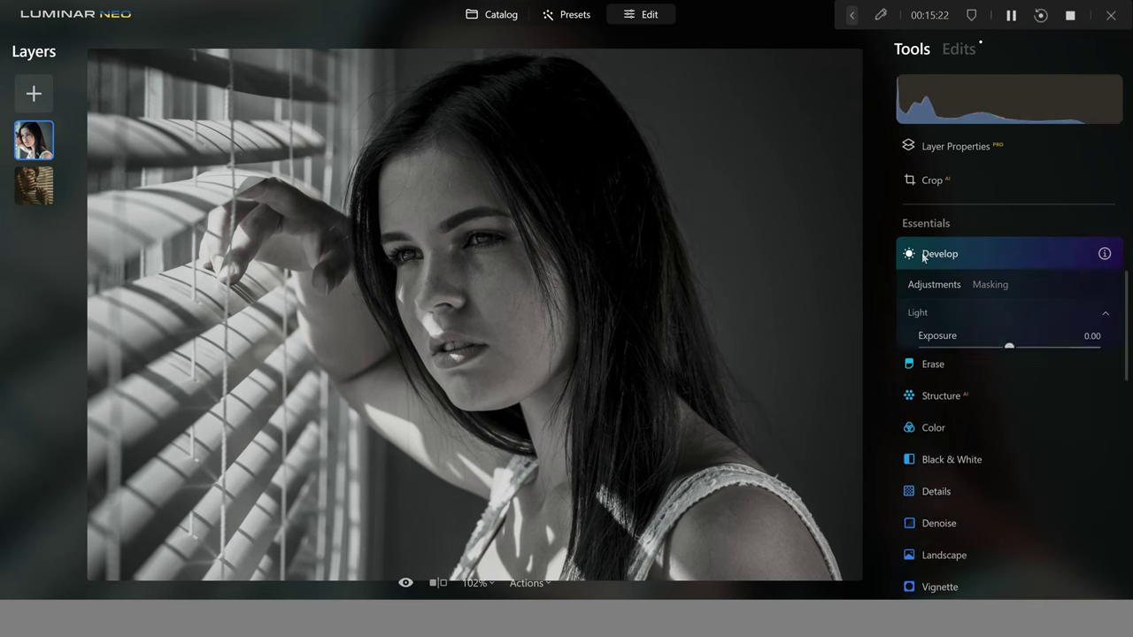
left_click_drag(1008, 348, 980, 348)
Mask this darkening with a linear gradient from the photo's upper right edge toward the woman's face and hair on the left.
left_click(984, 285)
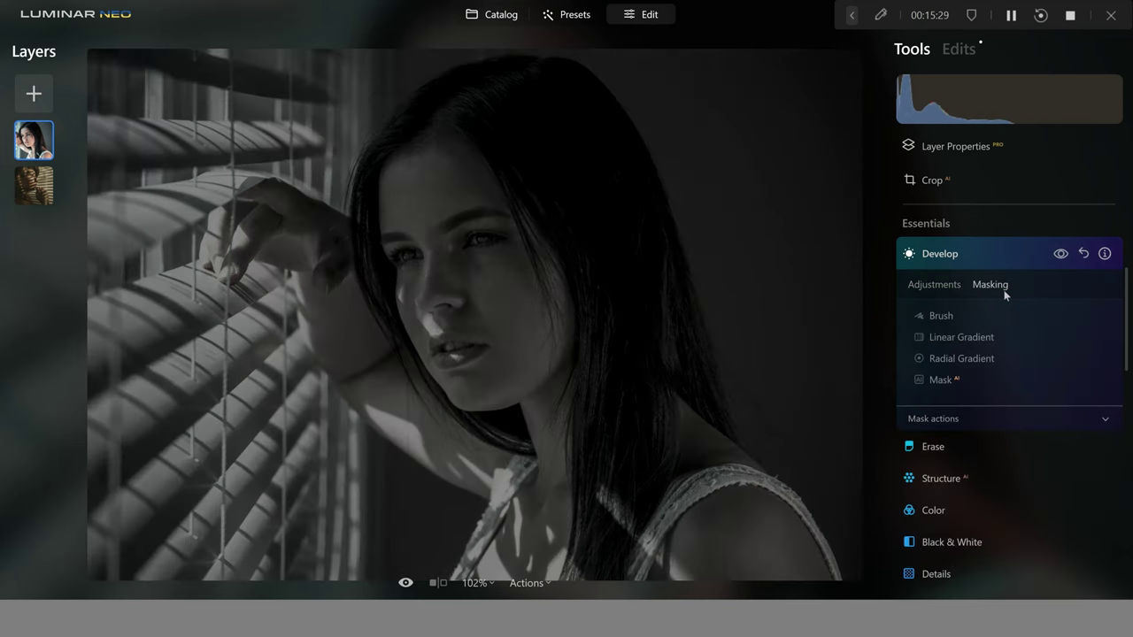
left_click(968, 338)
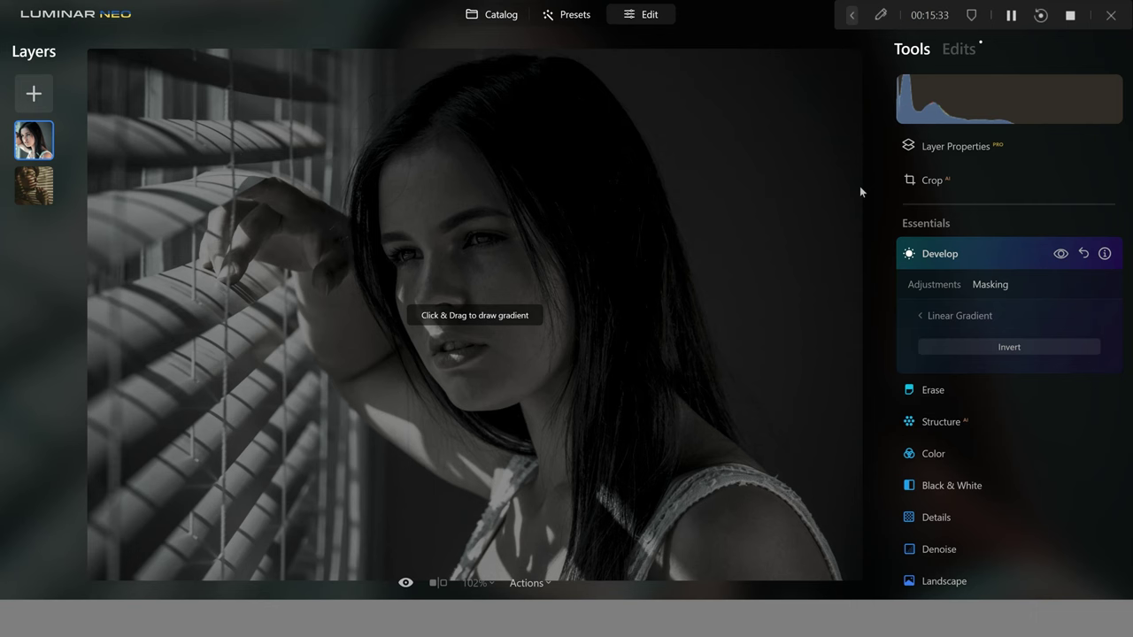
mouse_move(859, 187)
left_mouse_down()
mouse_move(597, 256)
mouse_move(532, 299)
mouse_move(433, 330)
mouse_move(336, 295)
mouse_move(368, 290)
mouse_move(363, 303)
left_mouse_up()
left_click(933, 284)
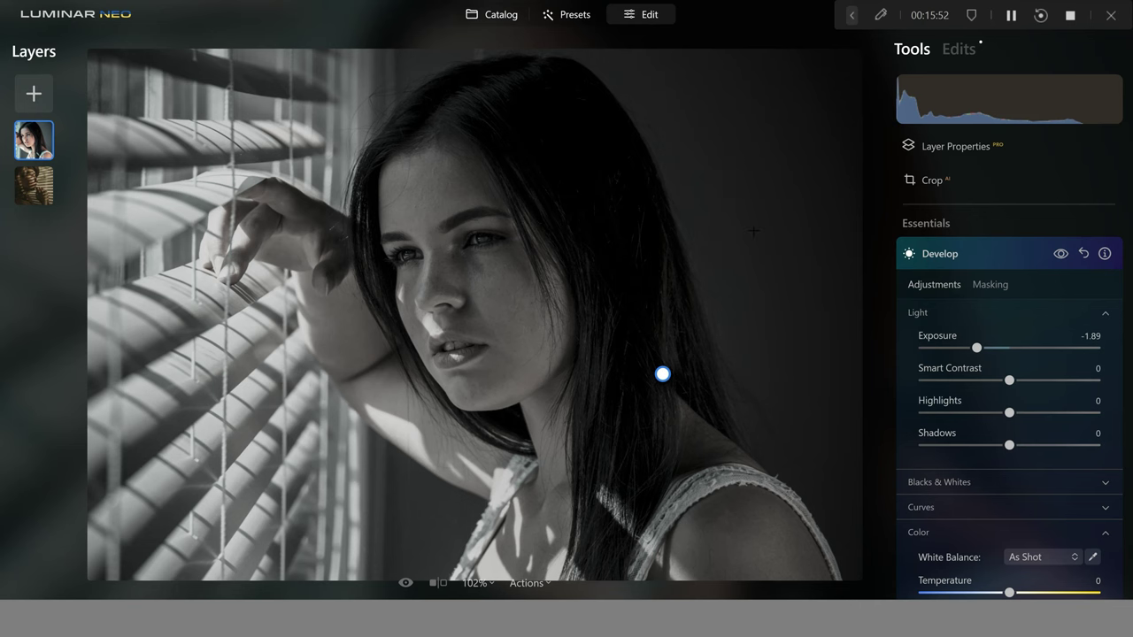
Add a fresh Develop adjustment to the blinds portrait and set its exposure to -1.71.
left_click(945, 262)
left_click(945, 260)
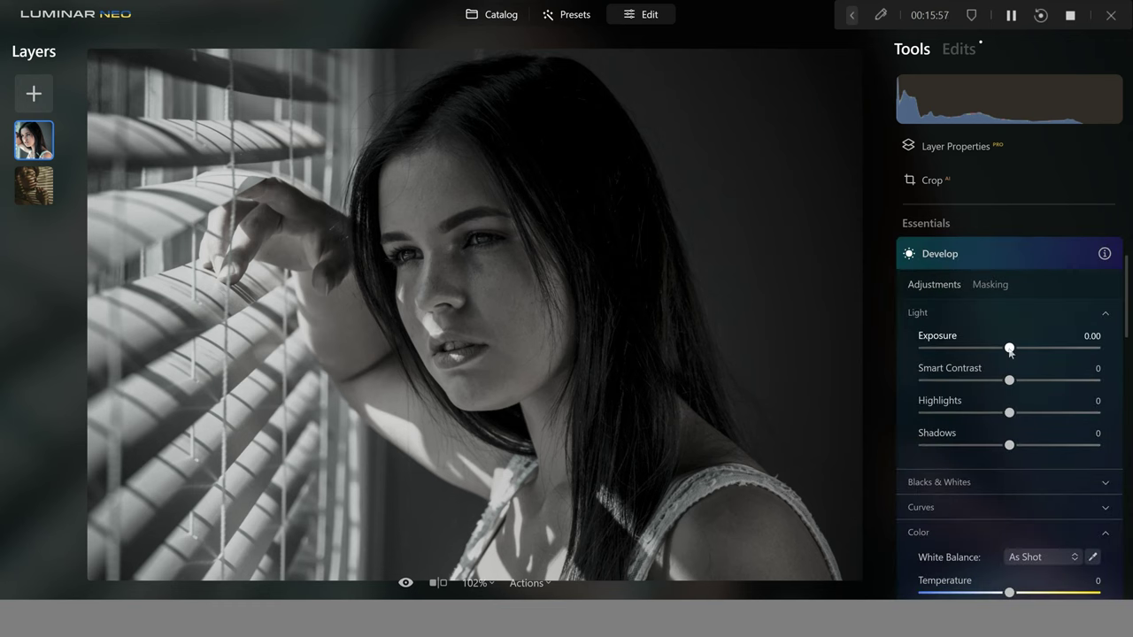
left_click_drag(1009, 348, 981, 351)
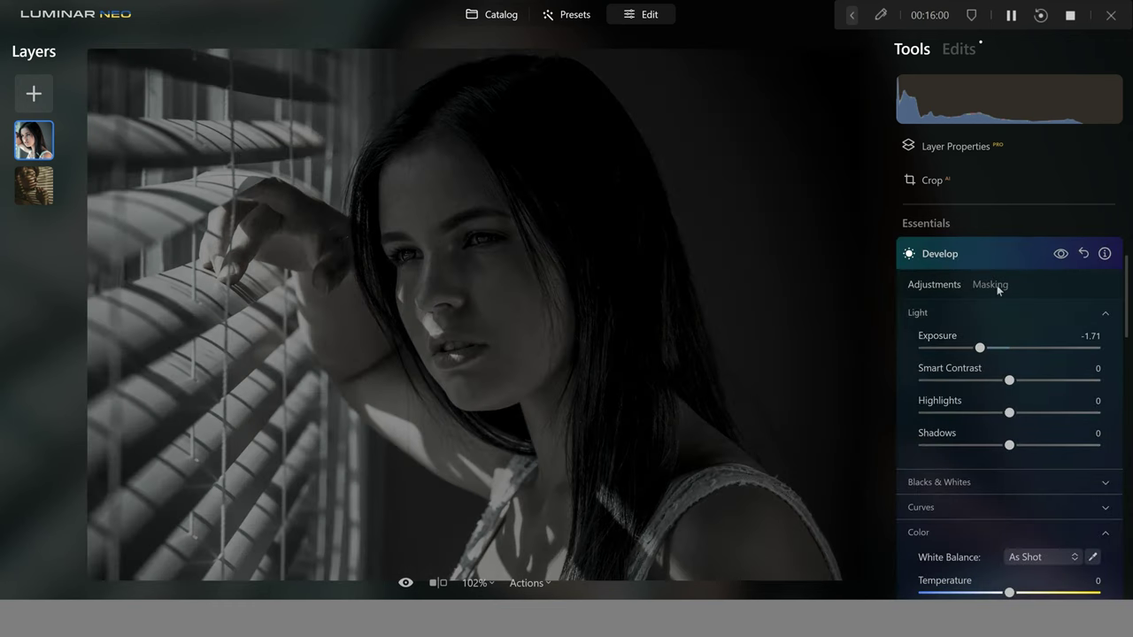
Mask this darkening with a linear gradient from the photo's lower left corner across the blinds, fading out at the woman's face.
left_click(989, 284)
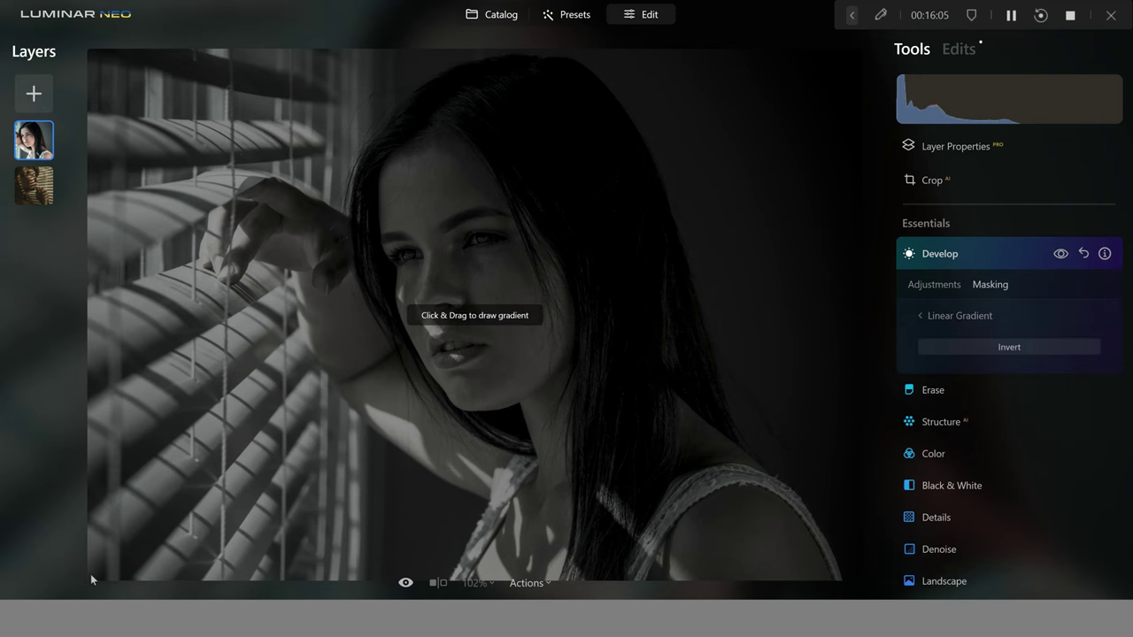
left_click_drag(88, 571, 267, 439)
mouse_move(442, 361)
left_mouse_down()
mouse_move(452, 379)
mouse_move(485, 373)
left_mouse_up()
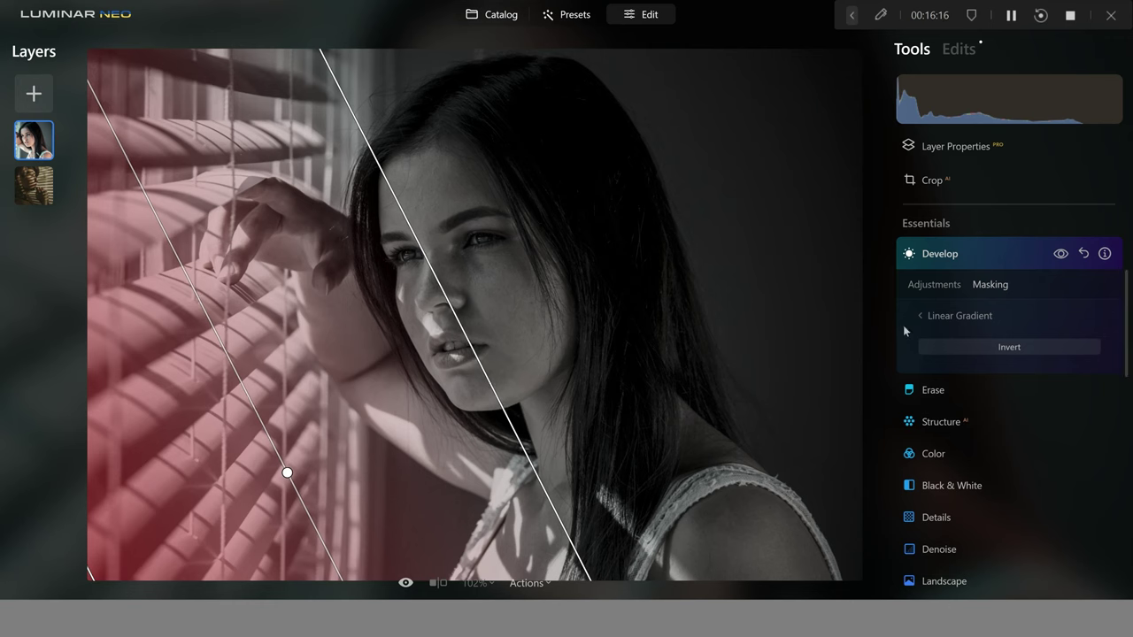
left_click(935, 288)
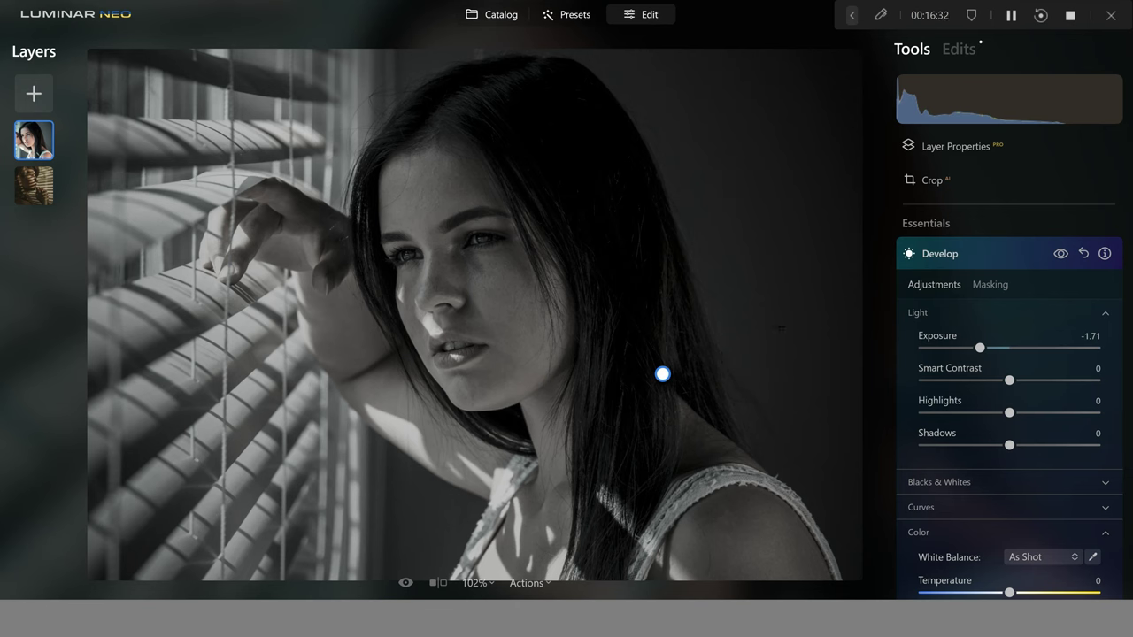
left_click(940, 255)
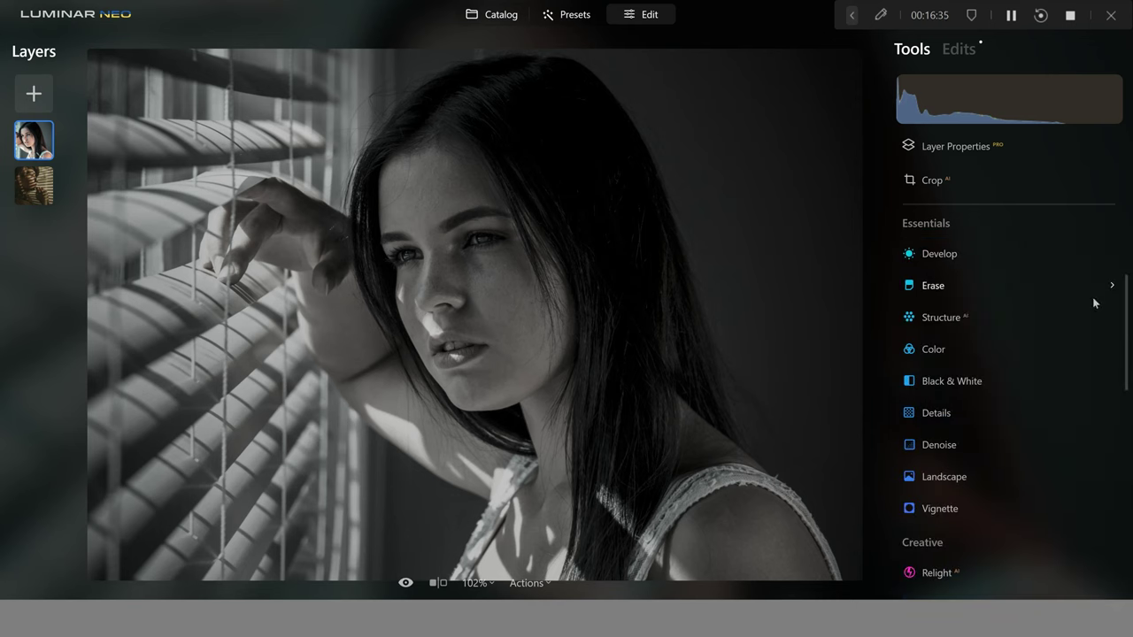
Add a Studio Light placed just left of the woman's chin and set its amount to 19.
left_click_drag(1125, 322, 1126, 501)
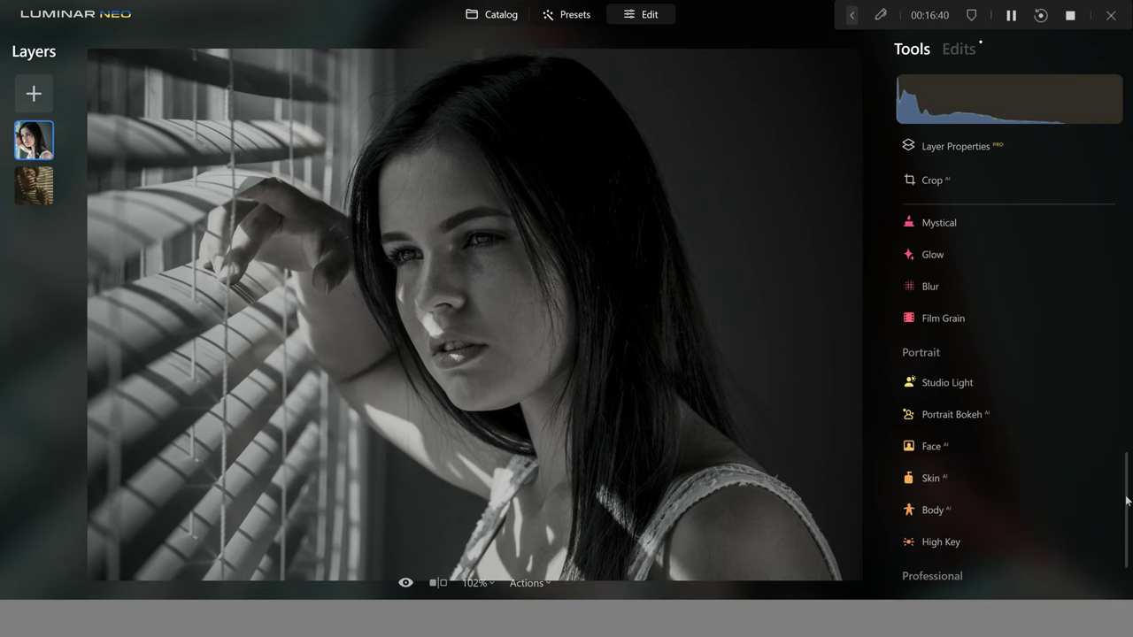
left_click(985, 387)
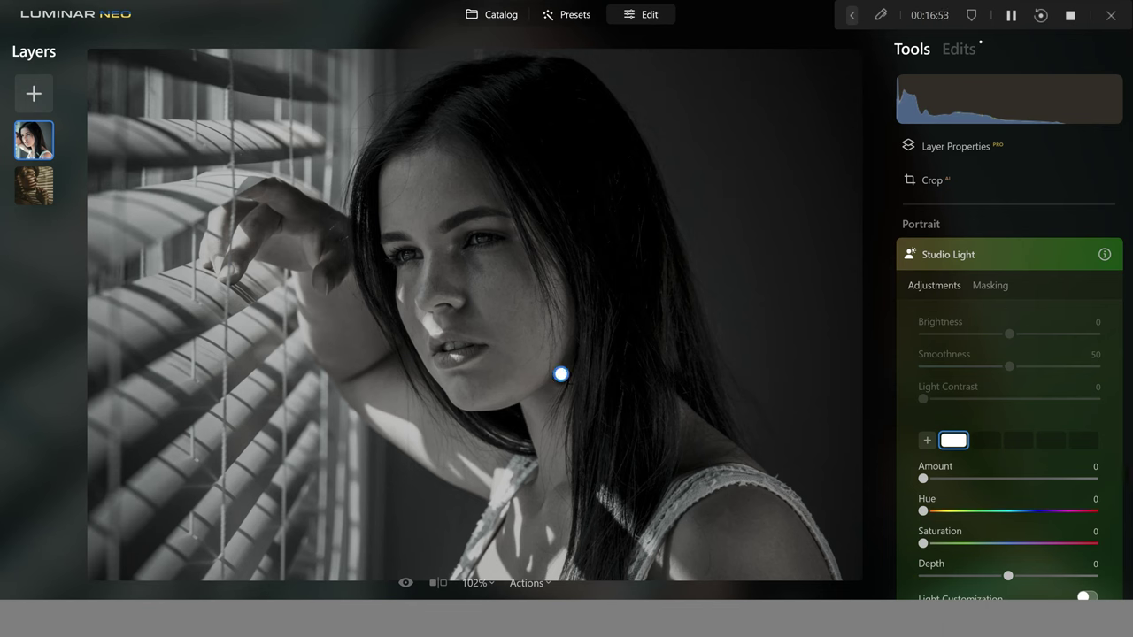
left_click_drag(561, 376, 423, 399)
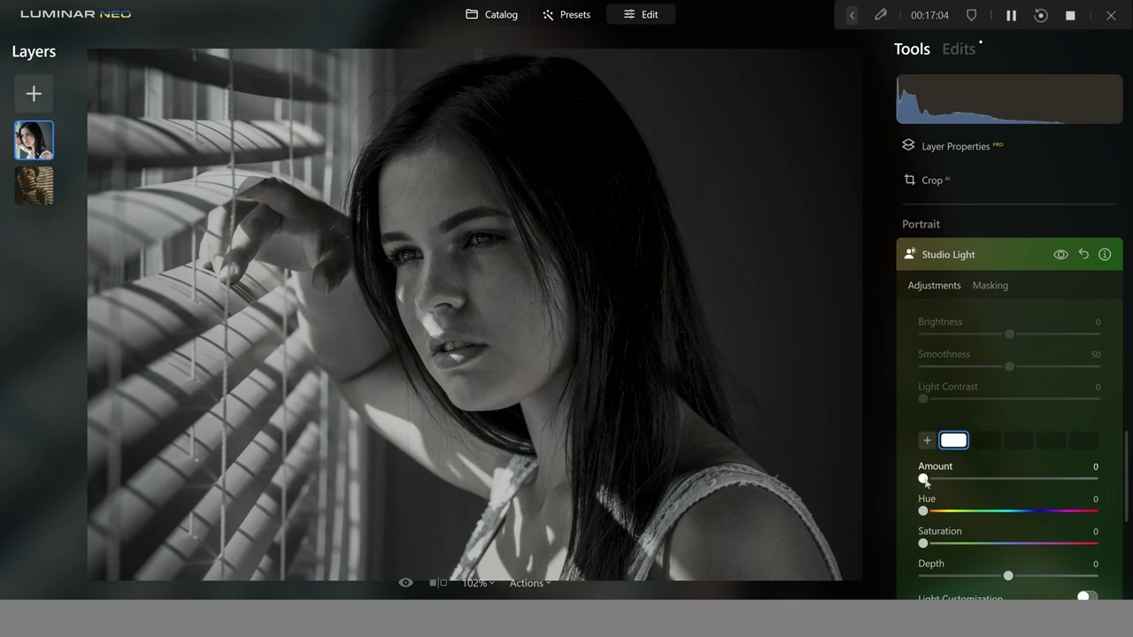
left_click_drag(924, 479, 964, 483)
mouse_move(424, 398)
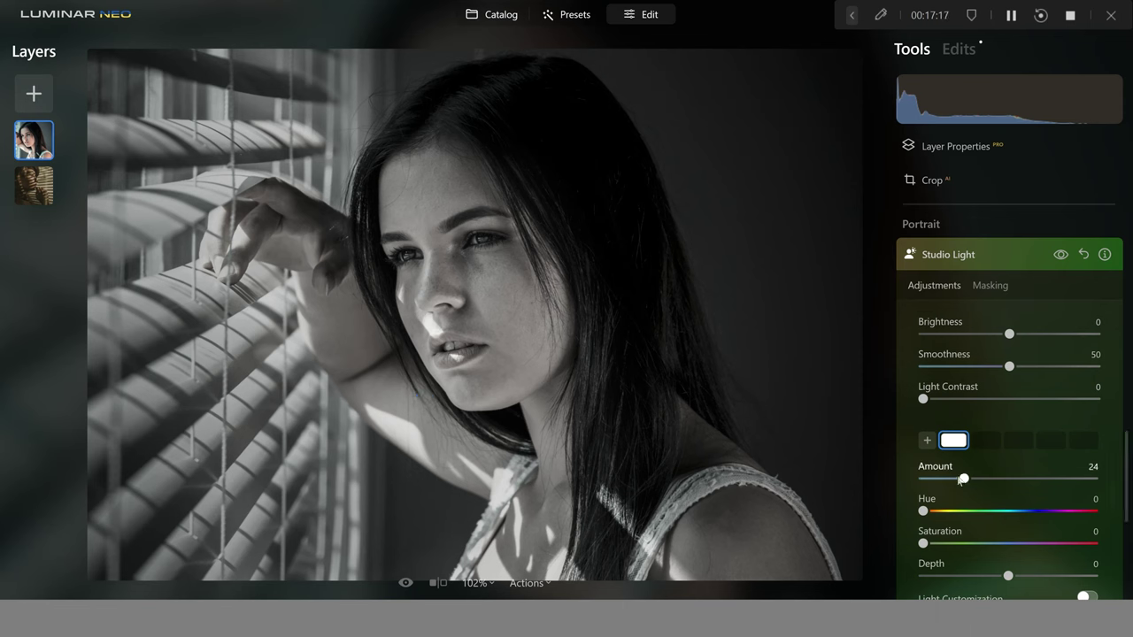
Enable customization of the Studio Light with the Strips pattern, scaled to -24 and positioned at X 47, Y 47.
scroll(957, 480, "down", 2)
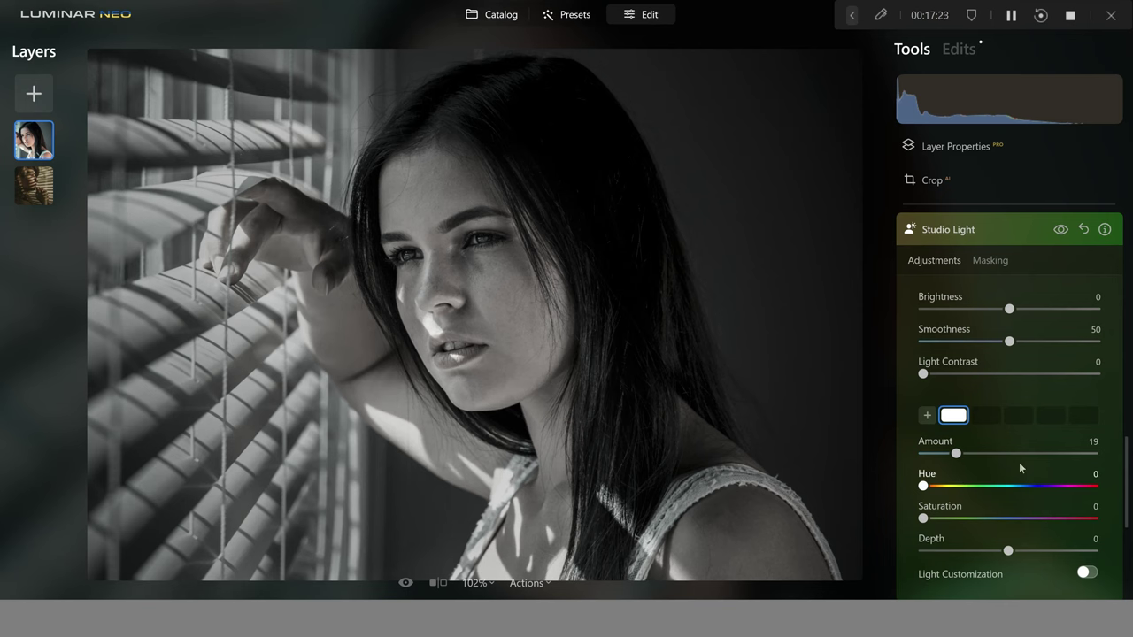
scroll(1129, 457, "down", 3)
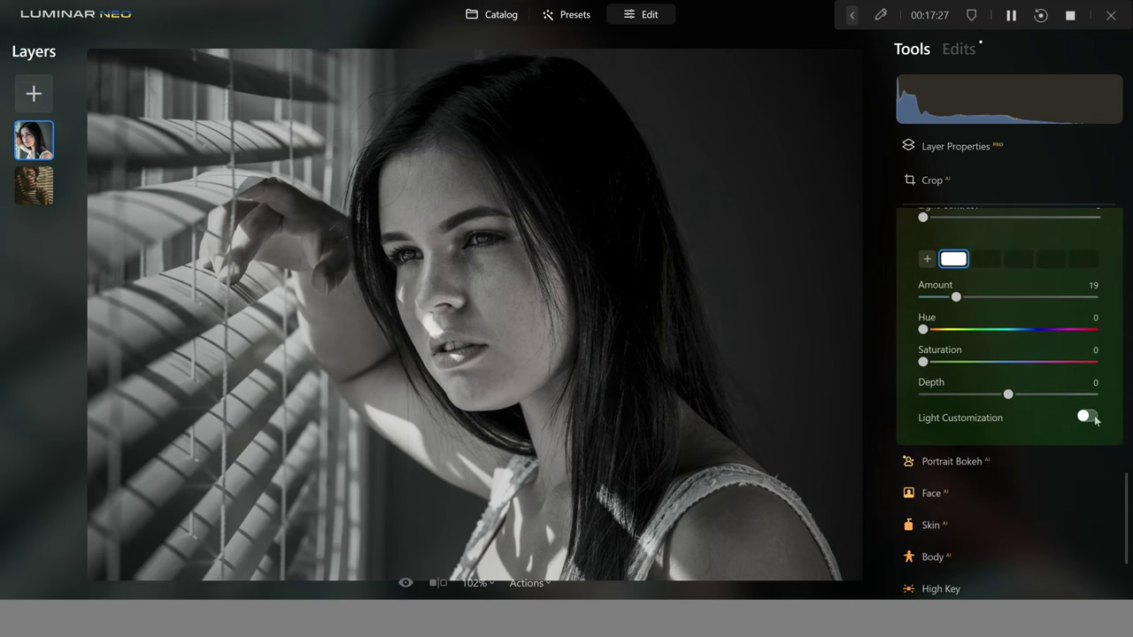
left_click(1095, 417)
left_click_drag(1120, 423, 1121, 493)
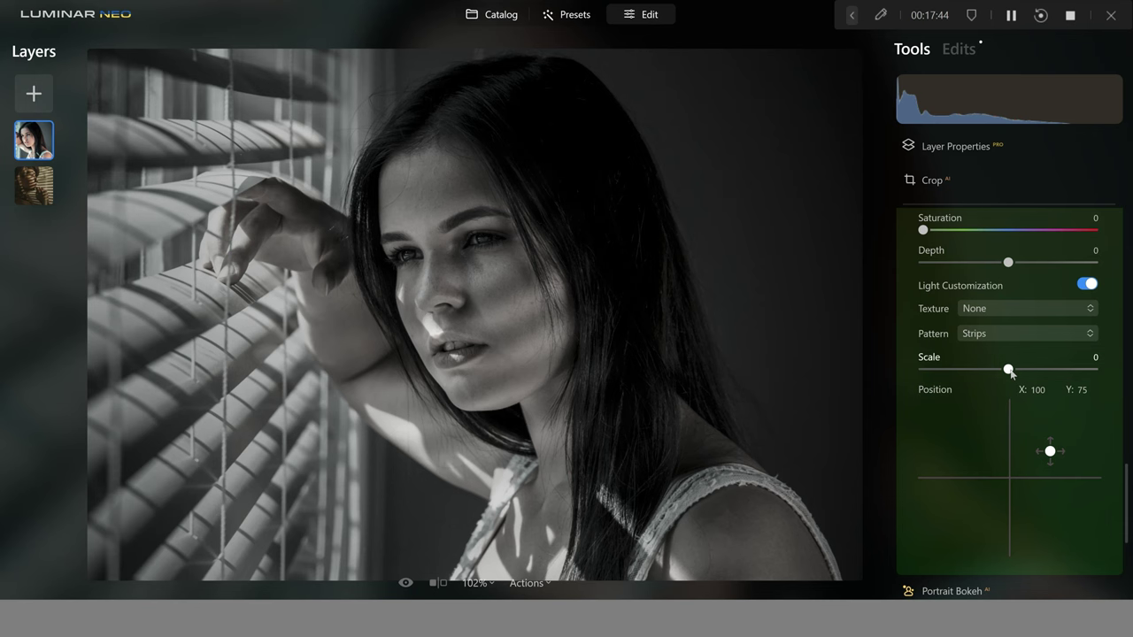
left_click_drag(1009, 372, 984, 371)
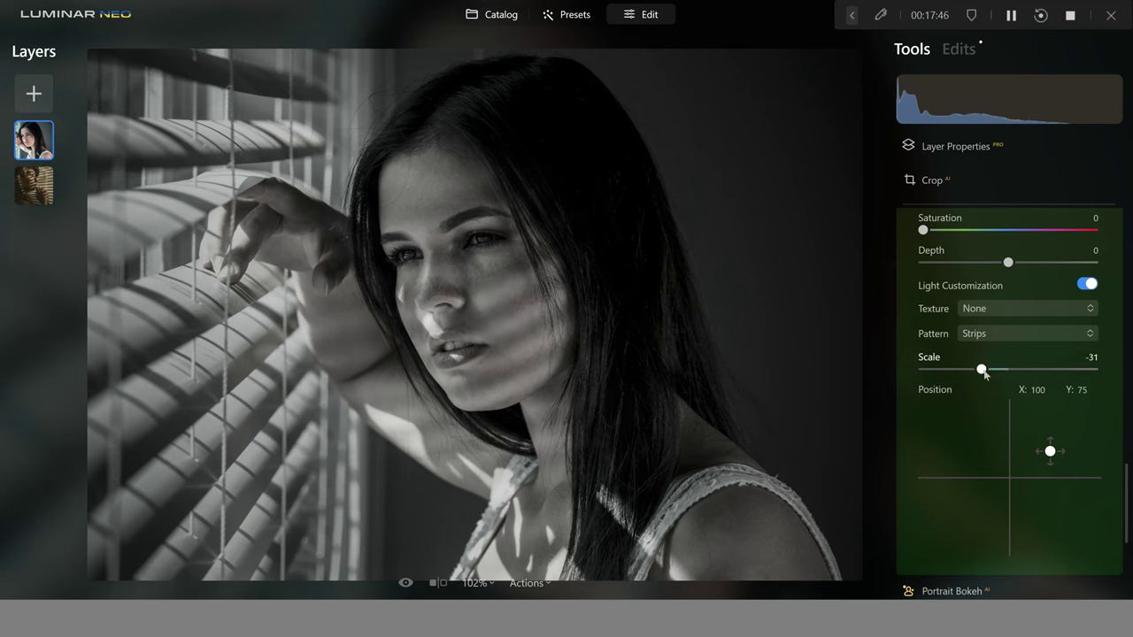
left_click_drag(984, 372, 990, 374)
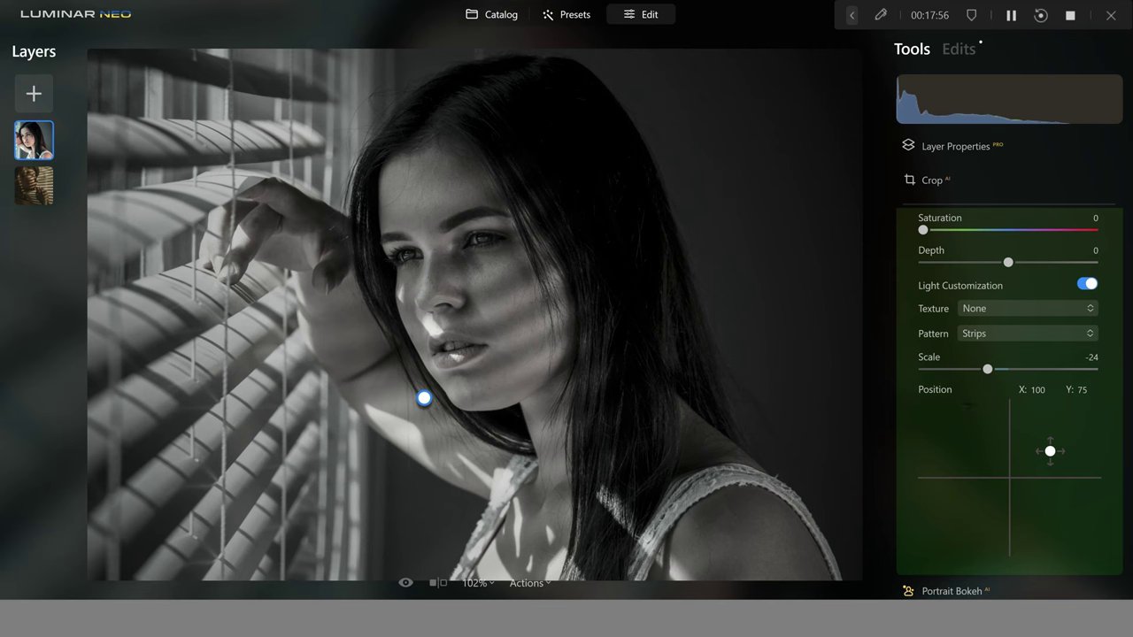
left_click_drag(1049, 451, 1029, 461)
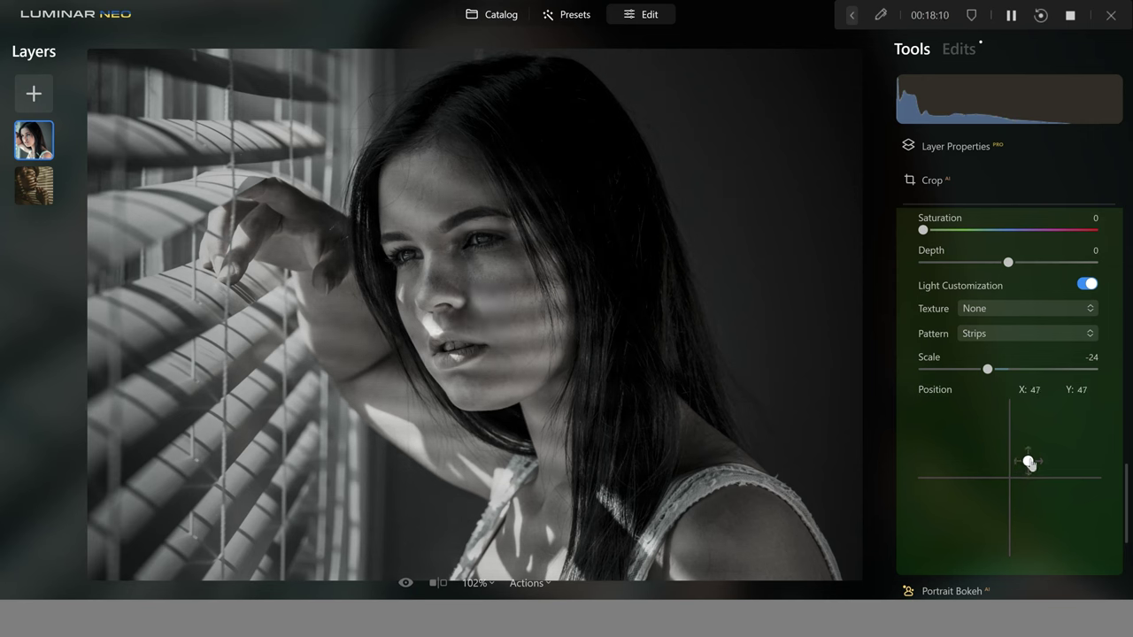
Set the depth of the striped Studio Light to 62 and close the tool.
scroll(1124, 478, "up", 2)
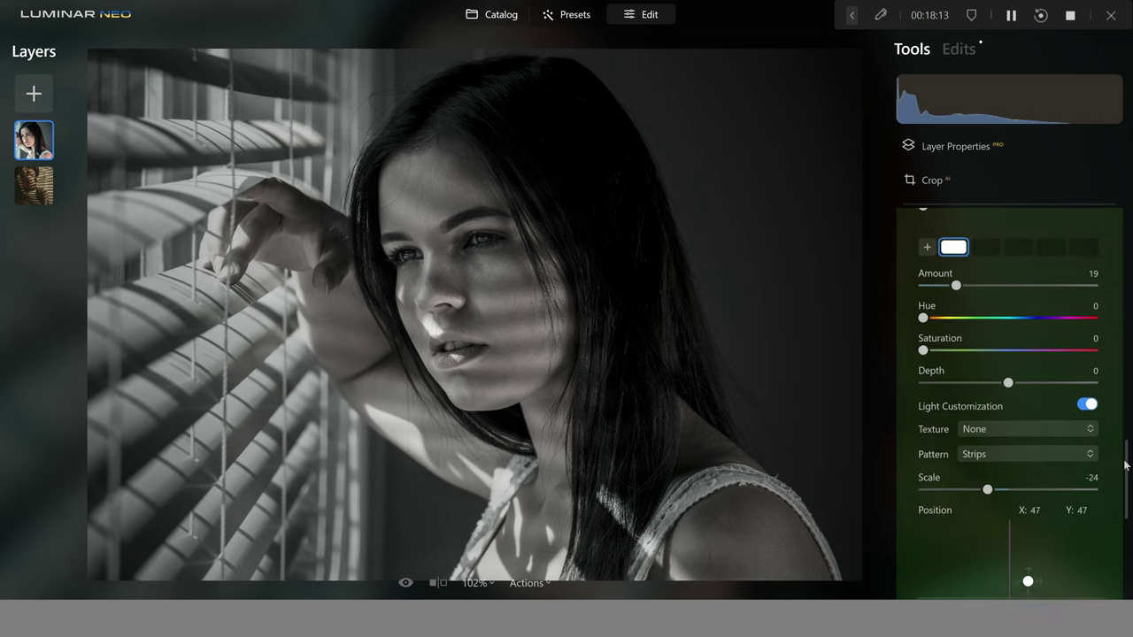
scroll(1125, 465, "up", 1)
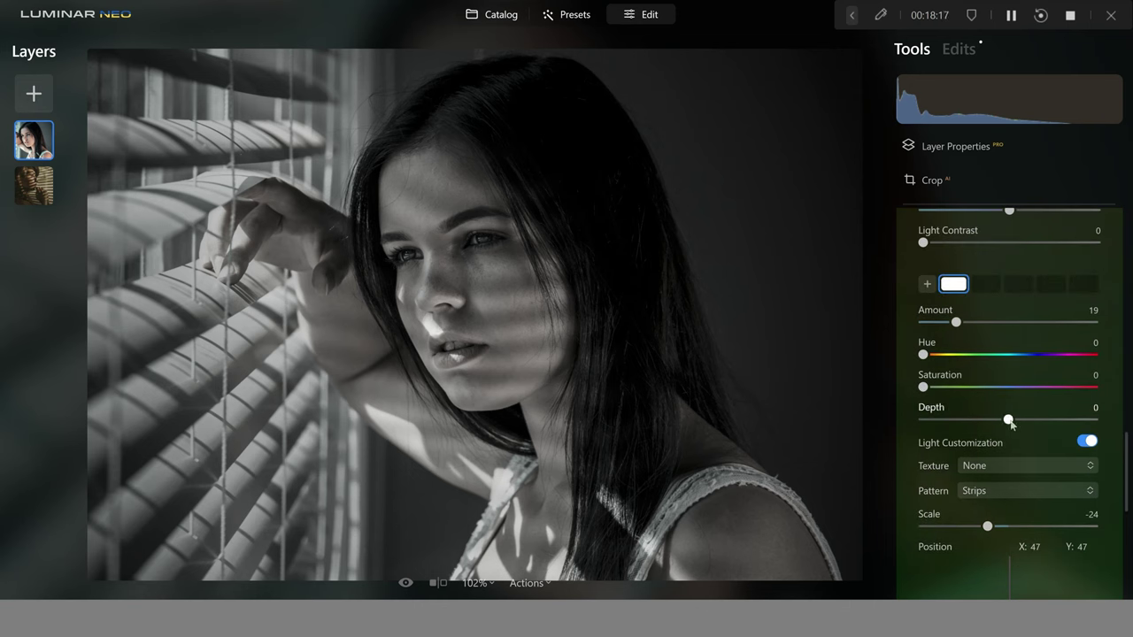
mouse_move(485, 296)
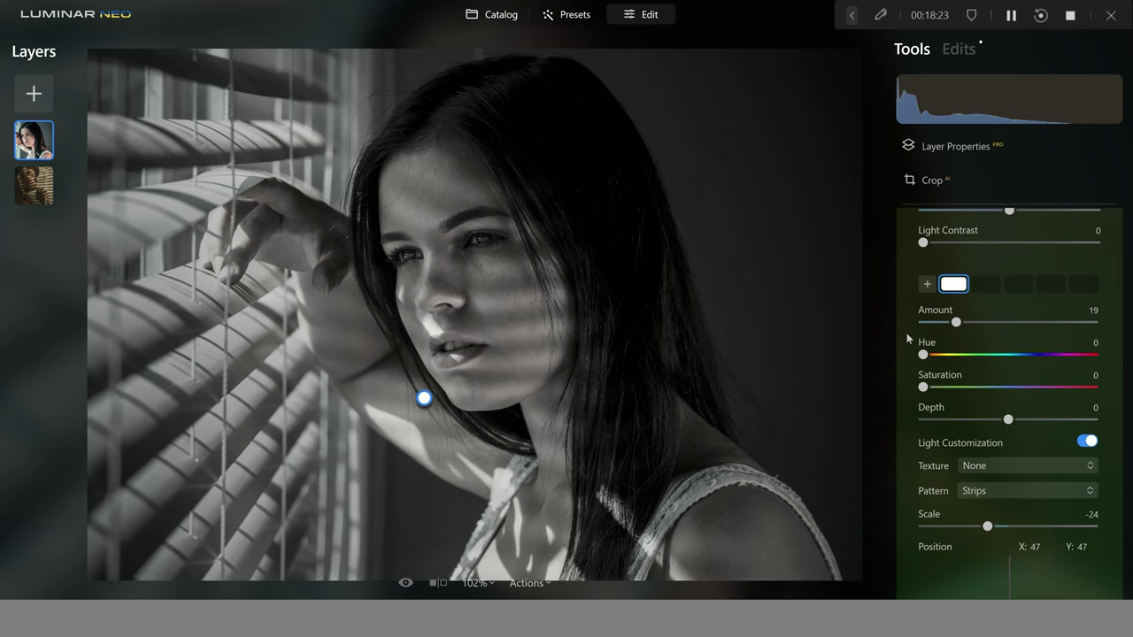
left_click_drag(1009, 419, 1063, 423)
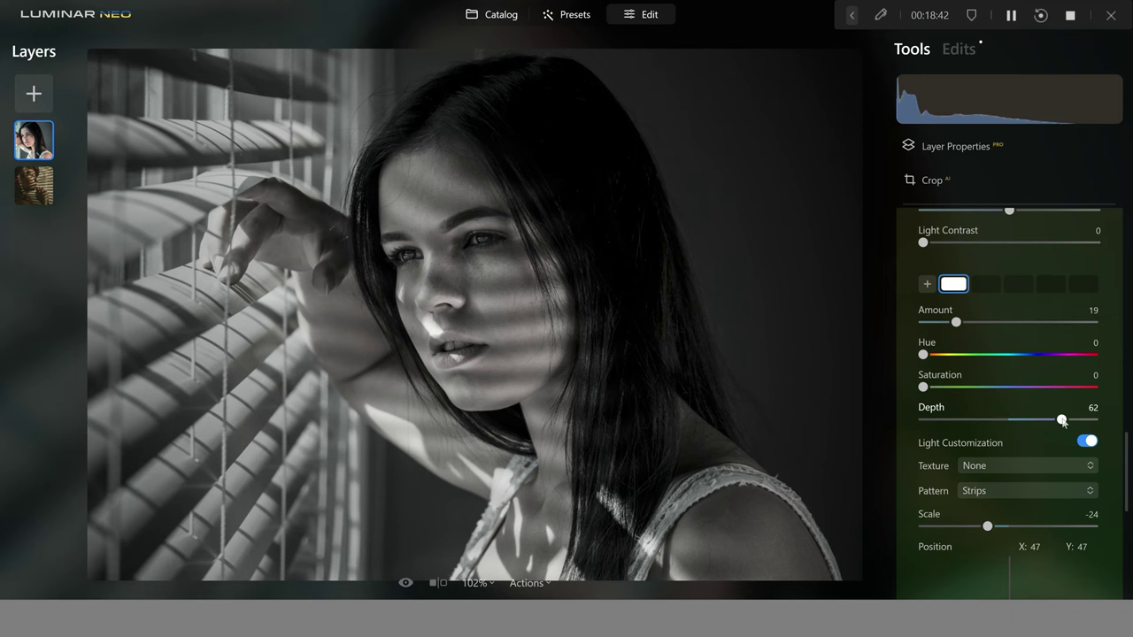
left_click_drag(1129, 473, 1128, 500)
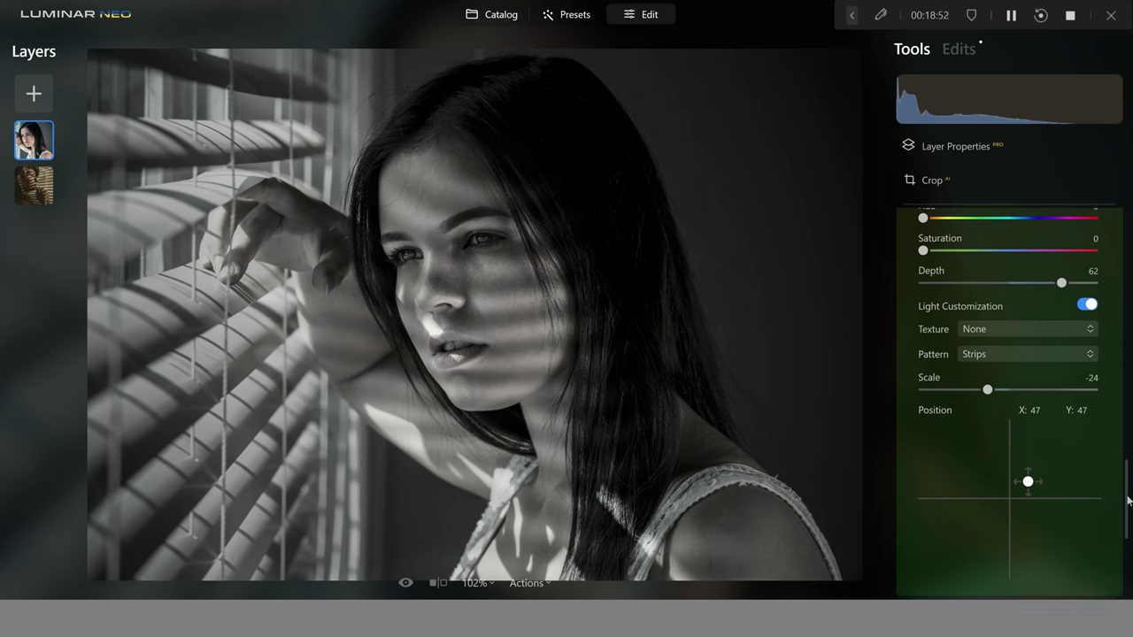
left_click_drag(1128, 500, 1125, 439)
left_click(977, 262)
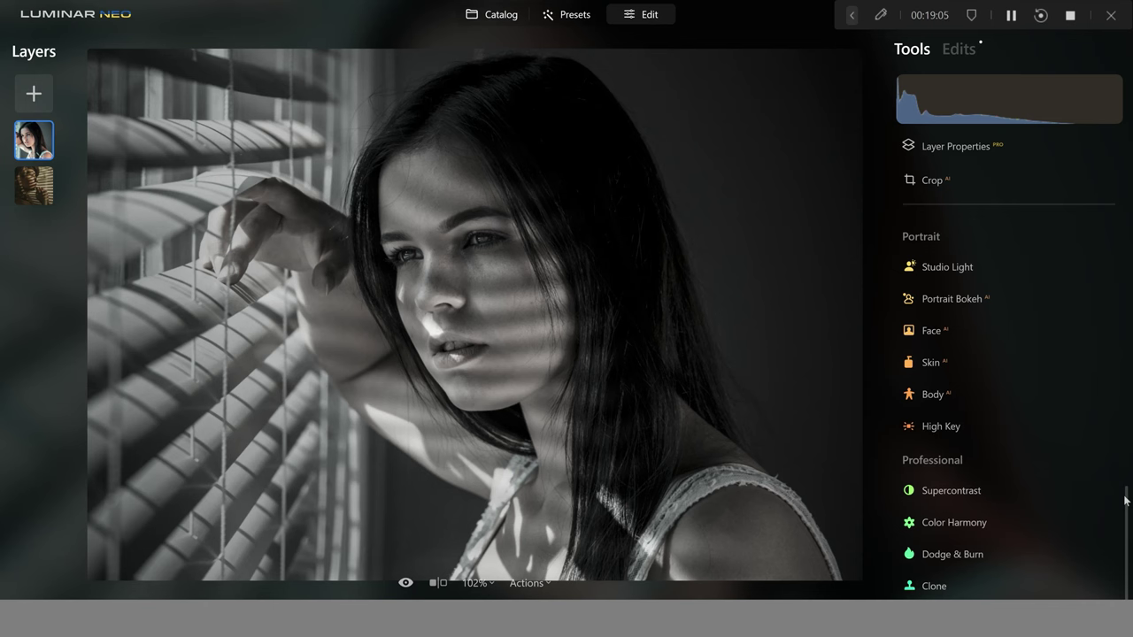
Tone the blinds portrait with Color Harmony, setting warmth to 68 and brilliance to 67.
left_click(979, 524)
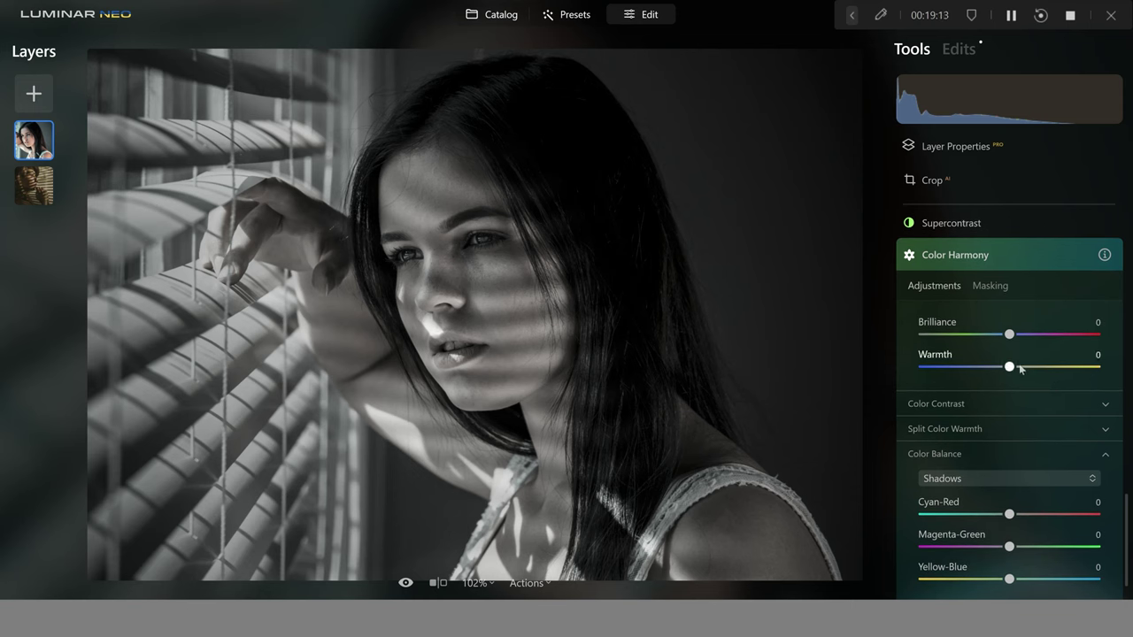
left_click_drag(1009, 366, 1062, 368)
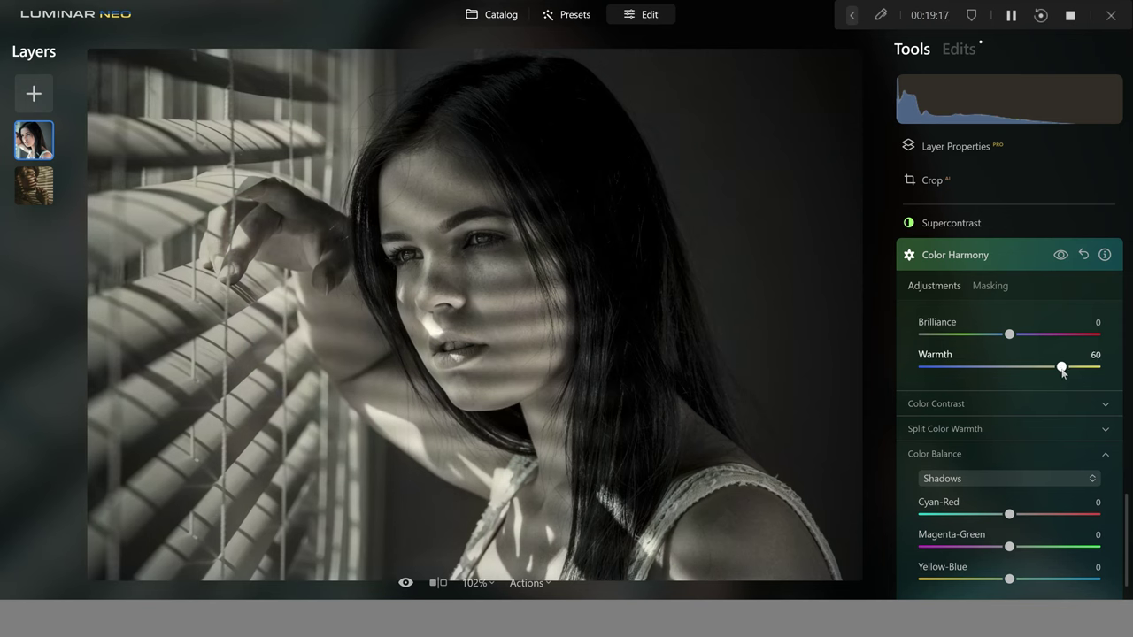
left_click_drag(1010, 334, 1069, 368)
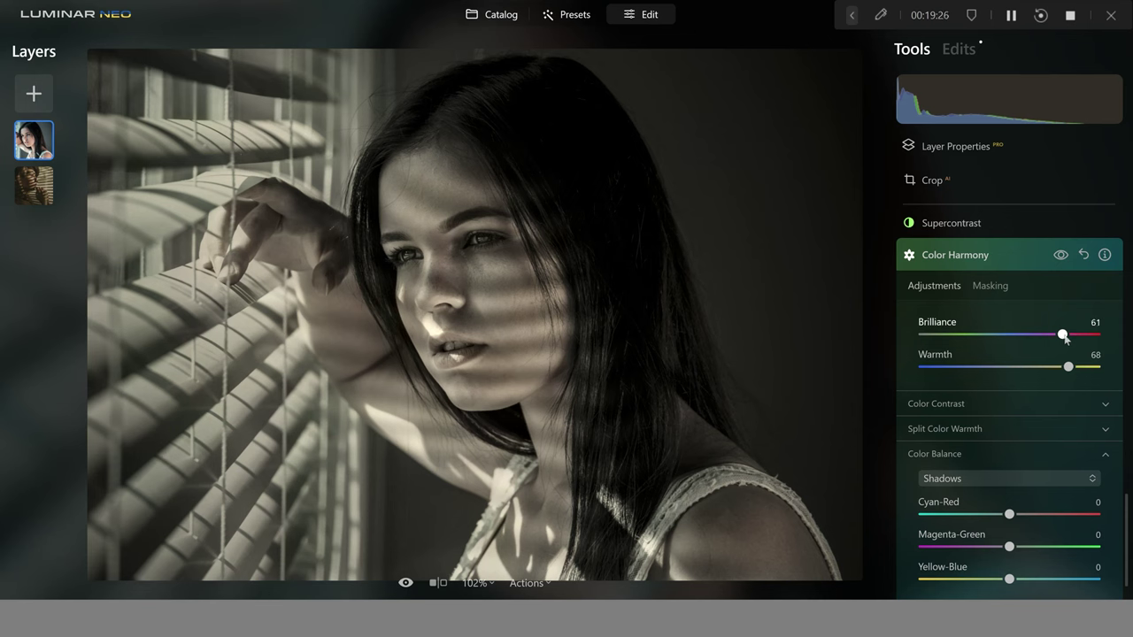
left_click(1070, 336)
Set the Warm value of Color Harmony's Split Color Warmth to 35.
left_click(1111, 458)
left_click(1102, 504)
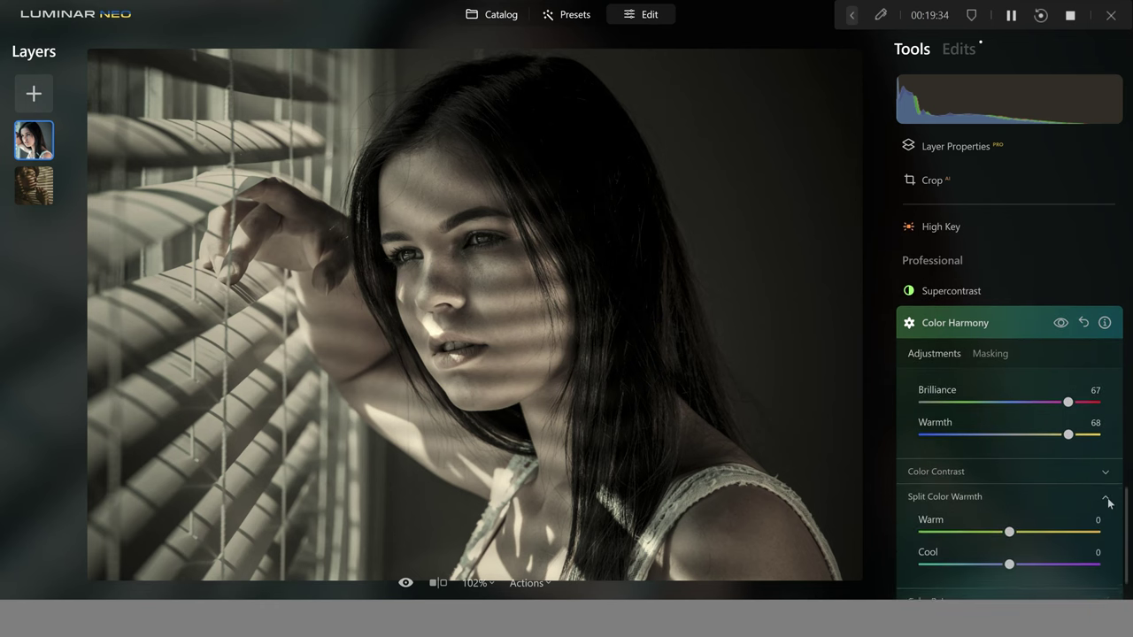
left_click_drag(1008, 516, 1041, 518)
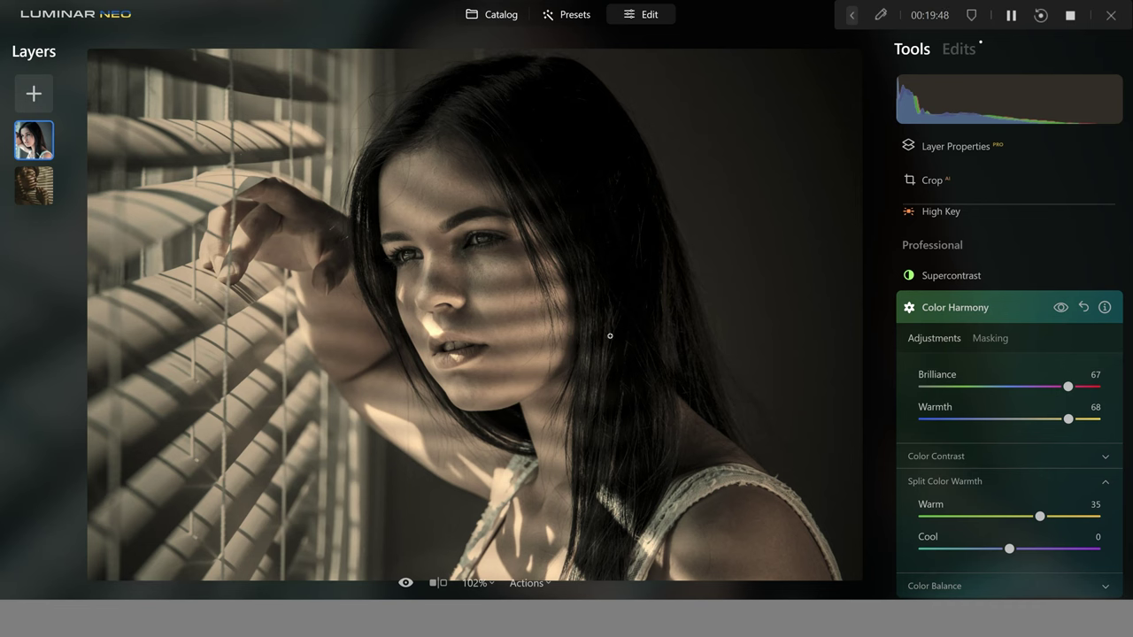
left_click(1105, 483)
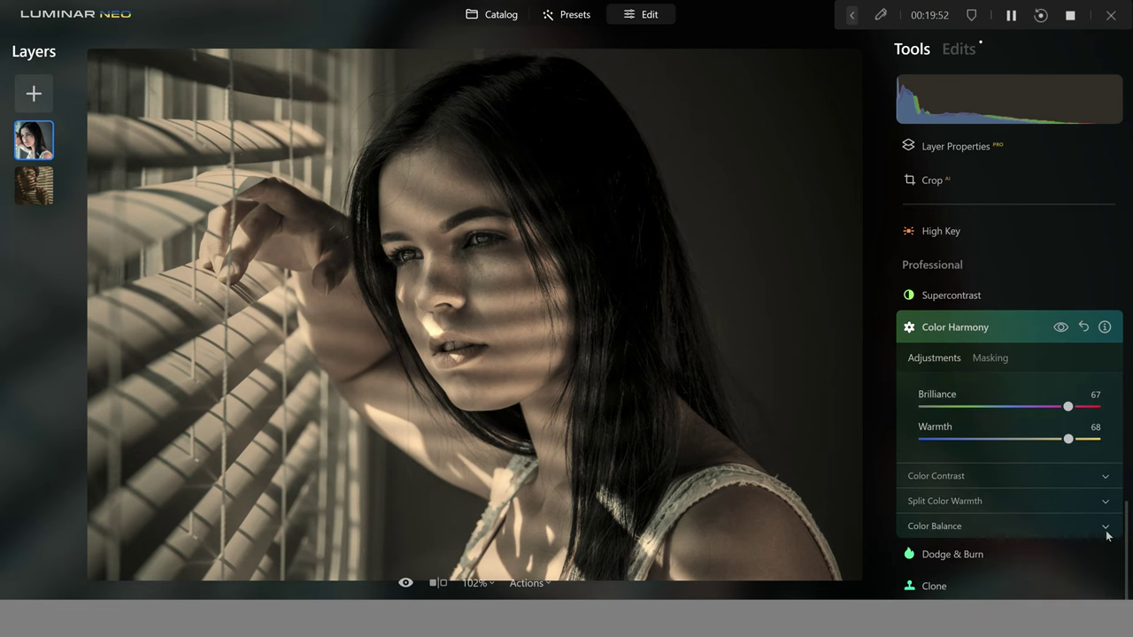
Shift the shadows' color balance slightly toward yellow and red, with Cyan-Red at 5.
left_click(1104, 527)
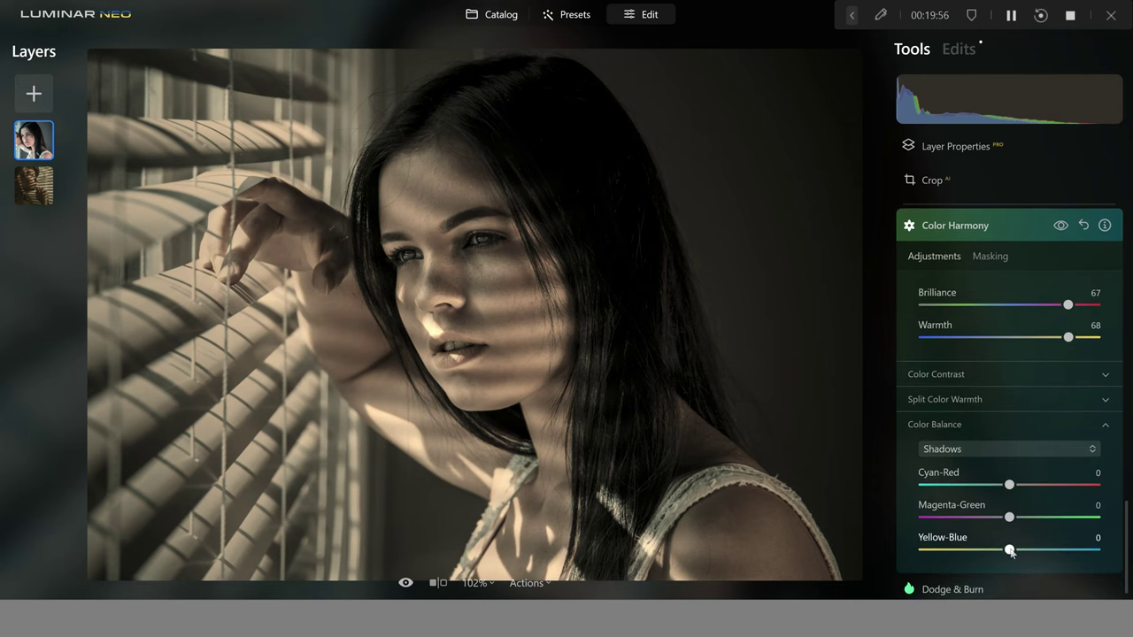
left_click_drag(1010, 550, 997, 550)
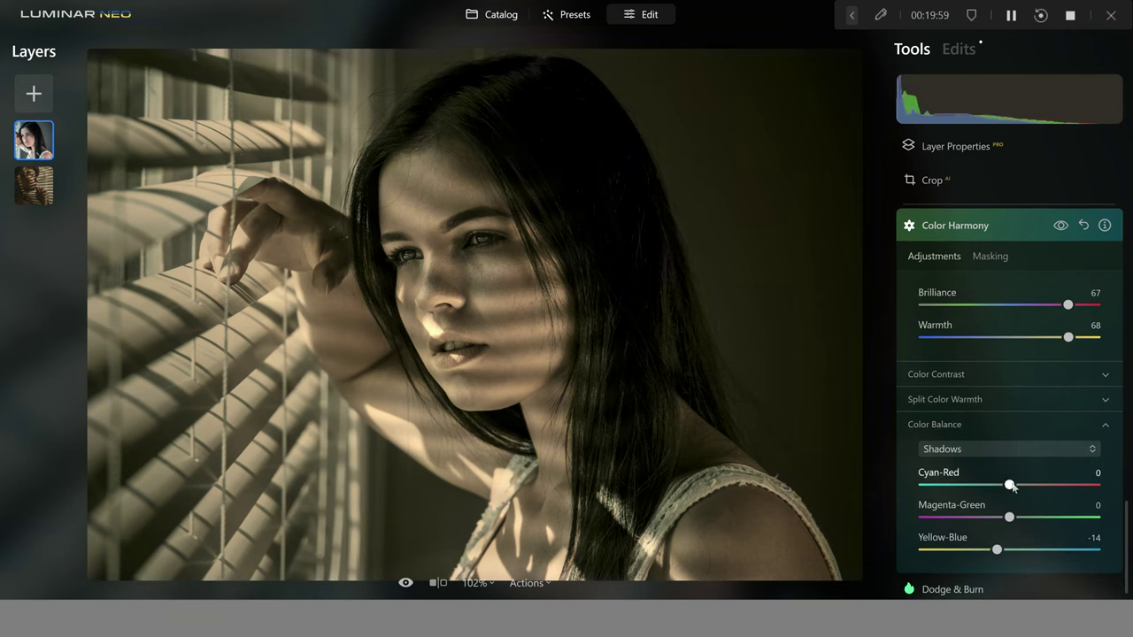
left_click_drag(1009, 485, 1016, 485)
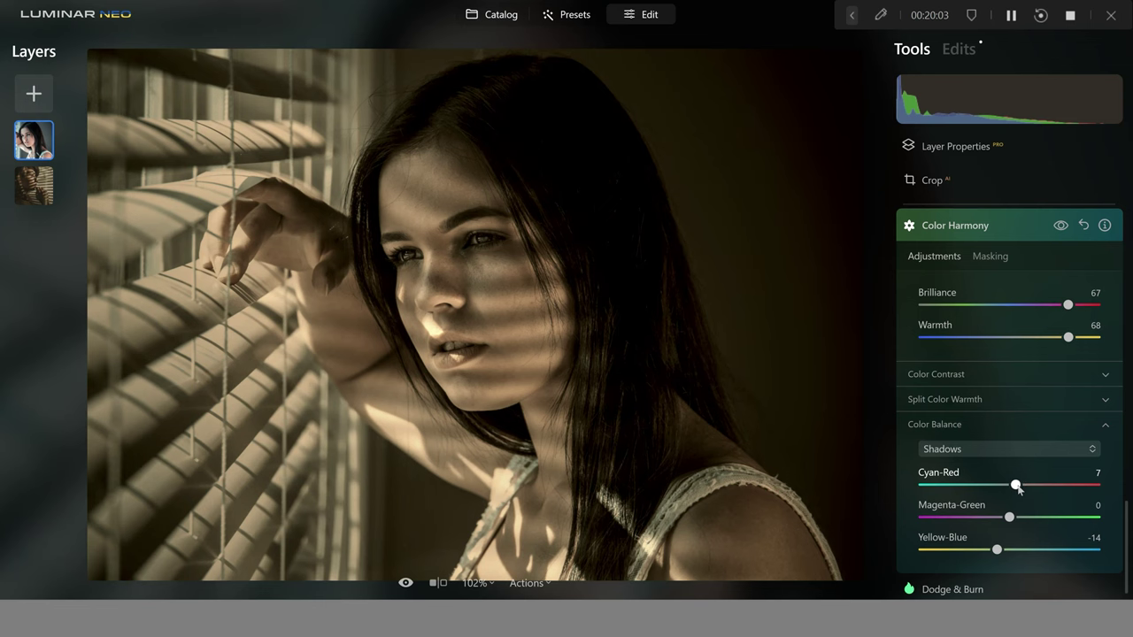
left_click_drag(997, 551, 1001, 551)
left_click_drag(1016, 485, 1014, 485)
left_click(956, 426)
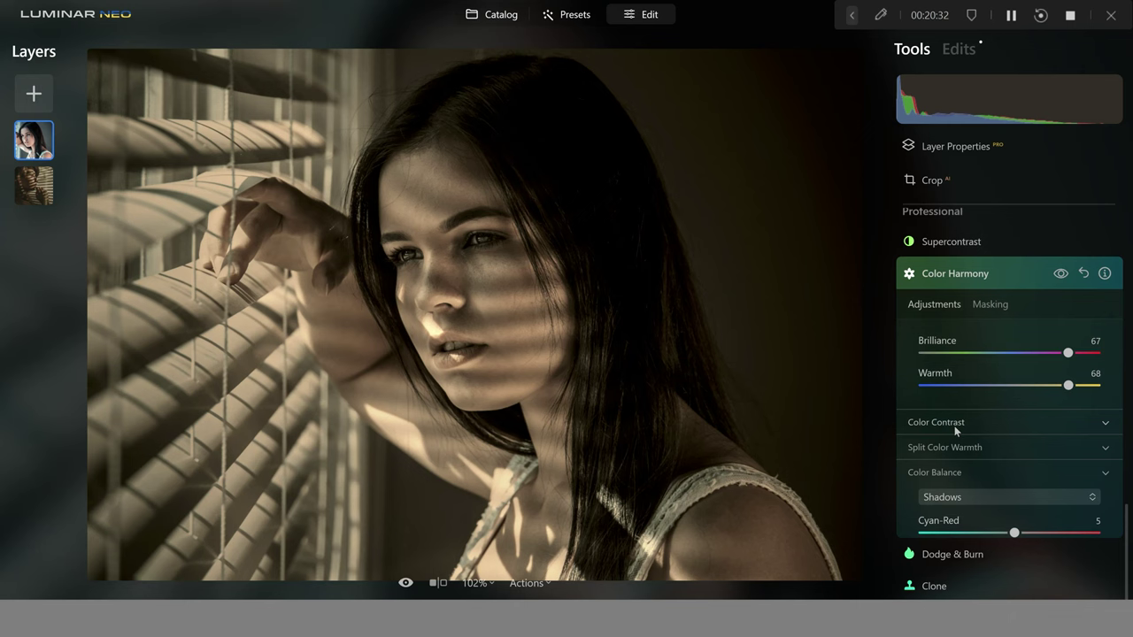